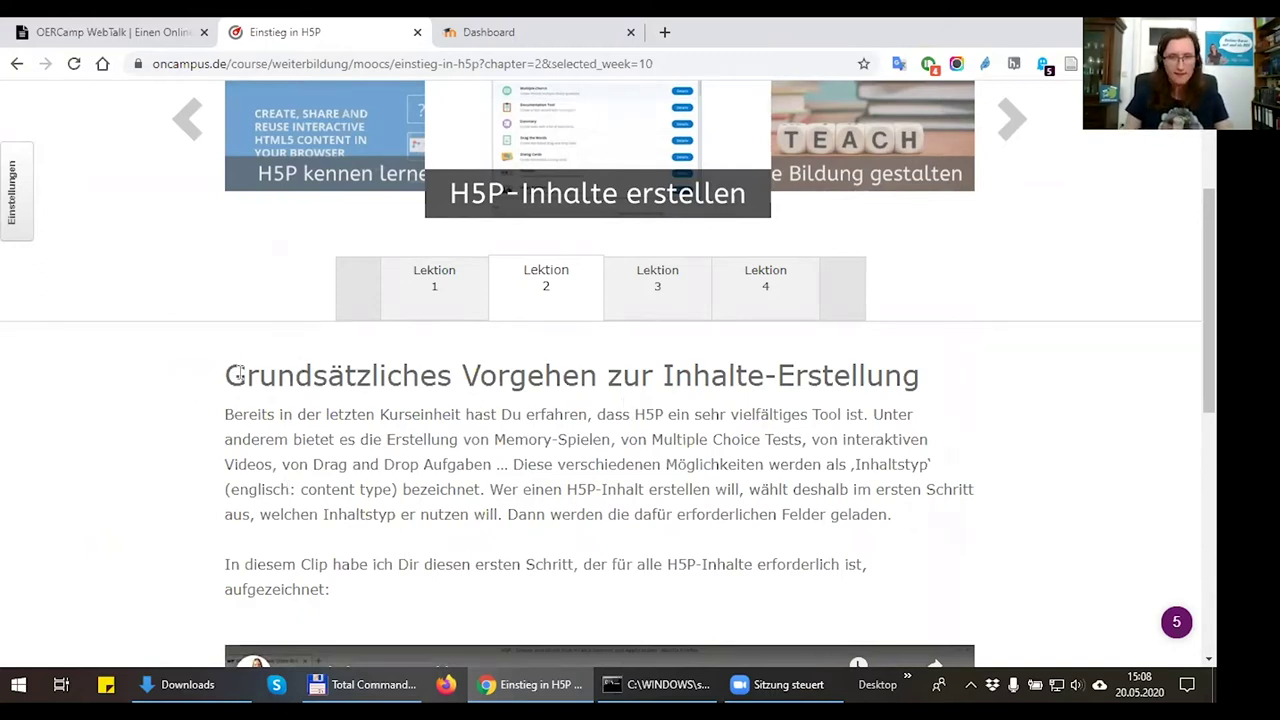
Open Lektion 3 of the MOOC unit and examine its overview of H5P content types and the note box below
scroll(209, 450, "down", 4)
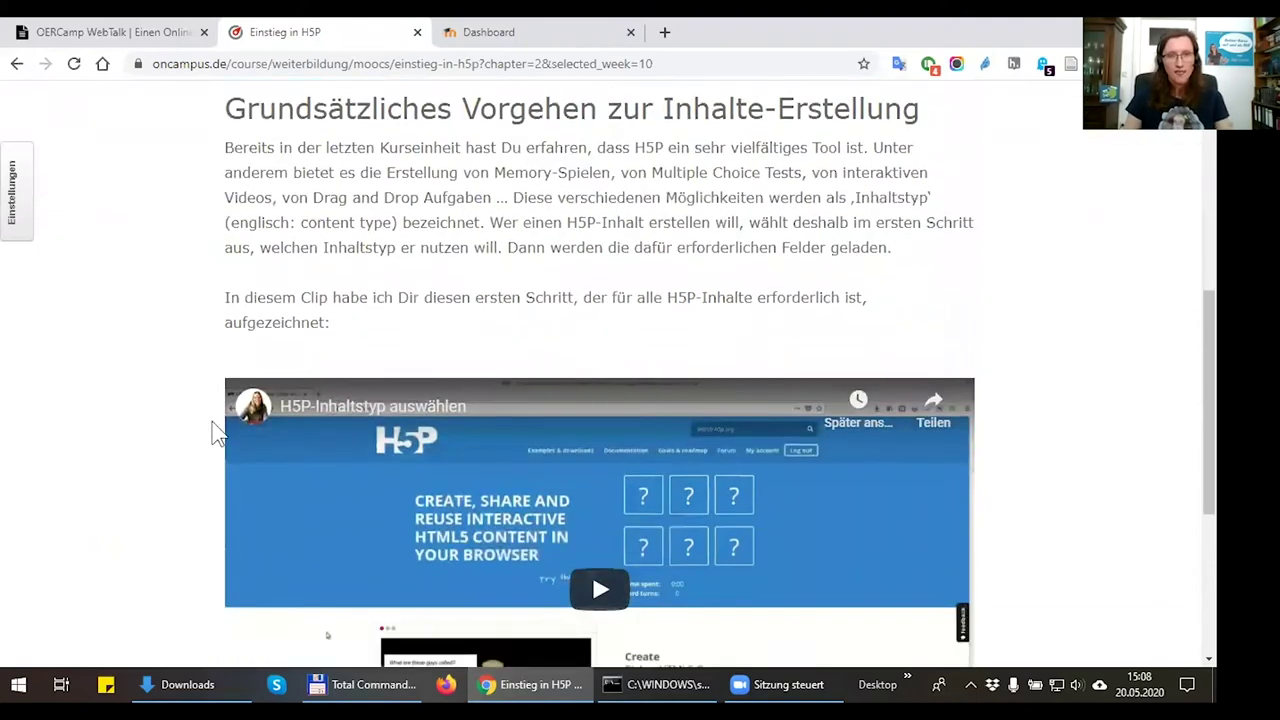
scroll(309, 420, "up", 3)
left_click(657, 100)
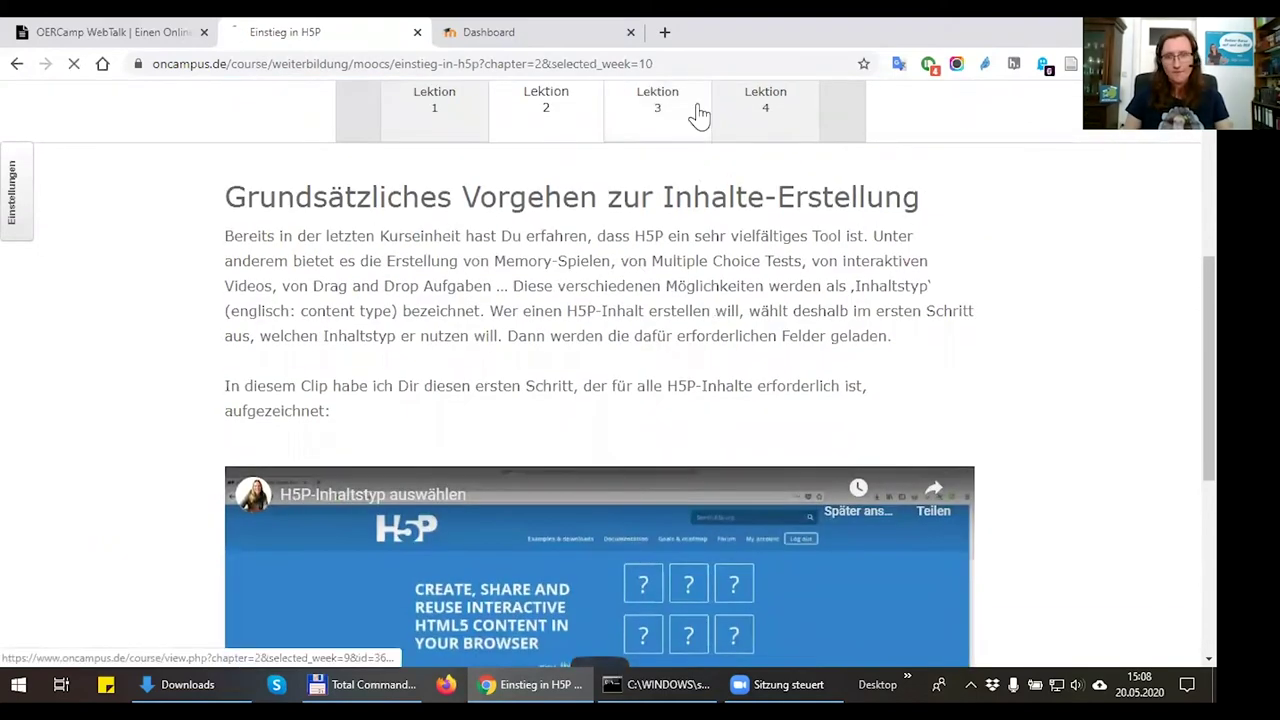
scroll(329, 437, "down", 5)
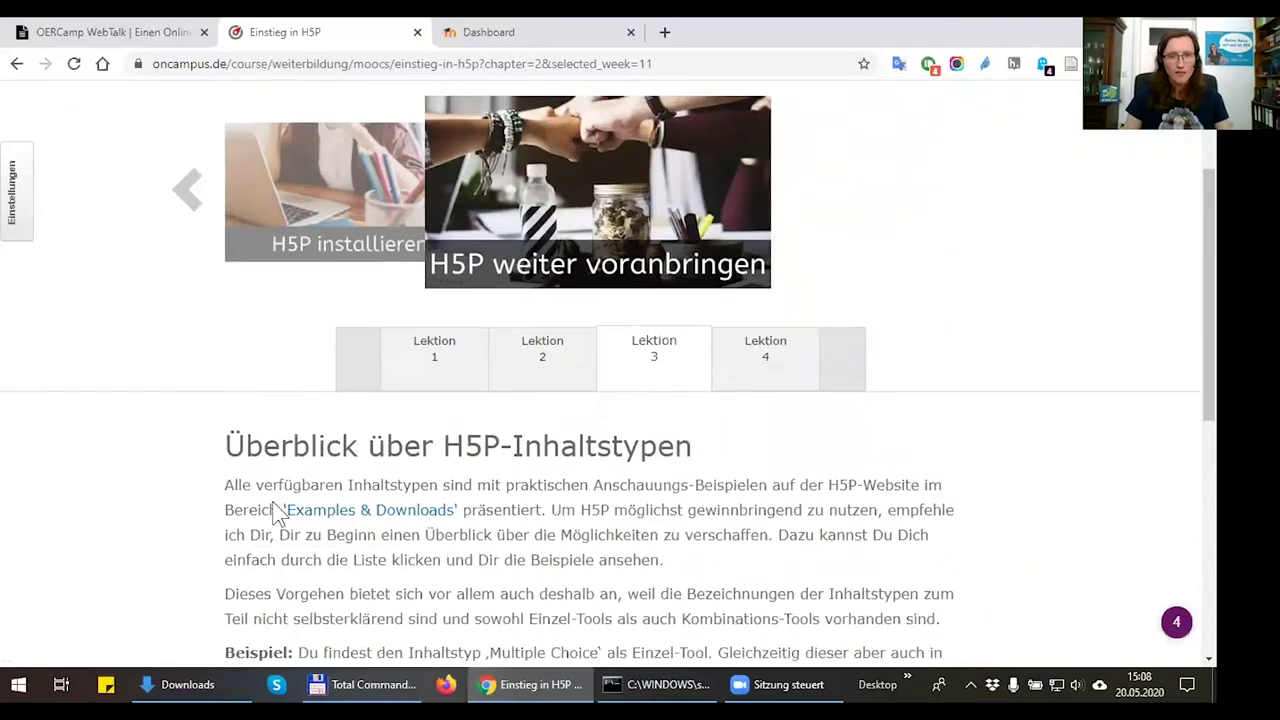
scroll(305, 285, "down", 3)
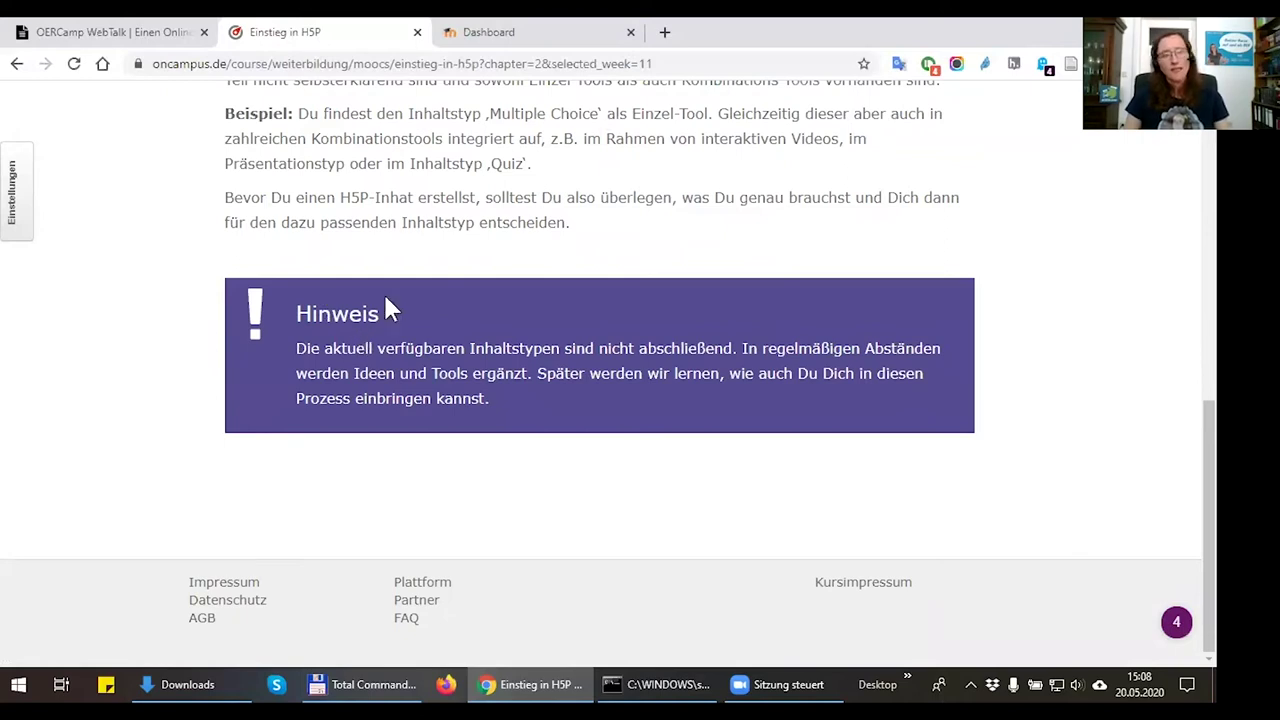
Open the OERCamp WebTalk course in Demo-Moodle and turn on its editing mode
left_click(492, 30)
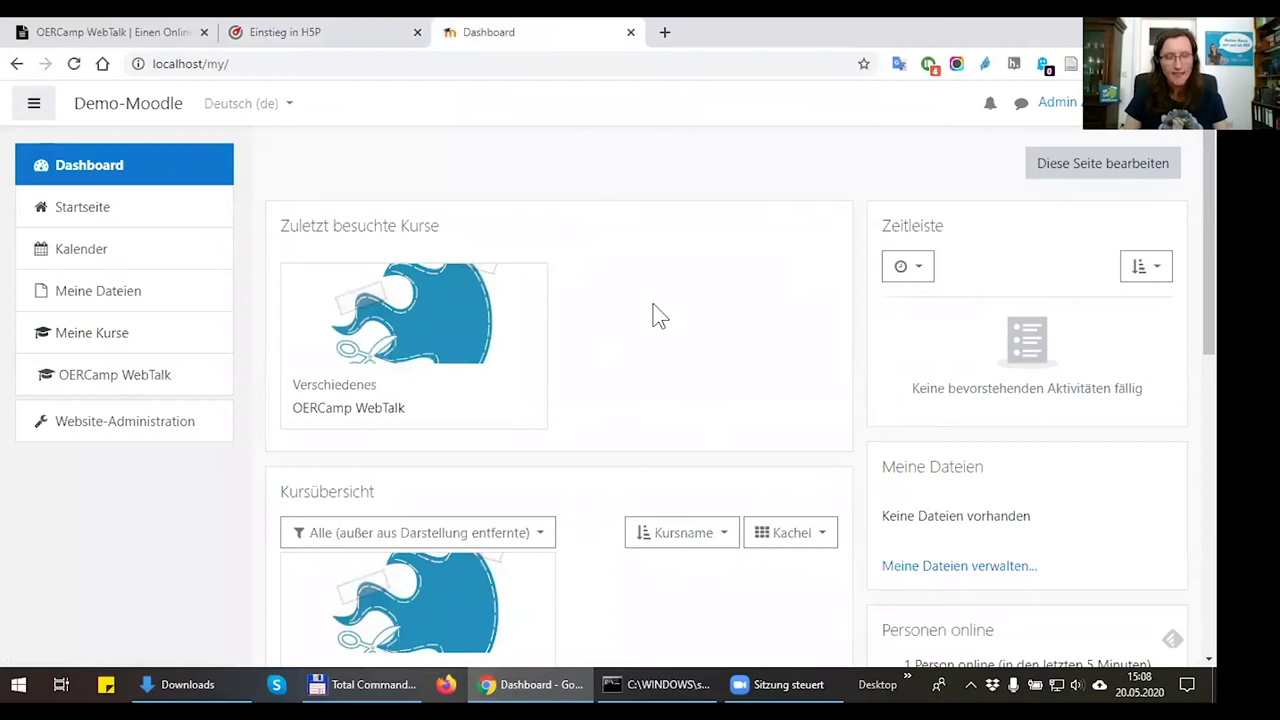
left_click(363, 424)
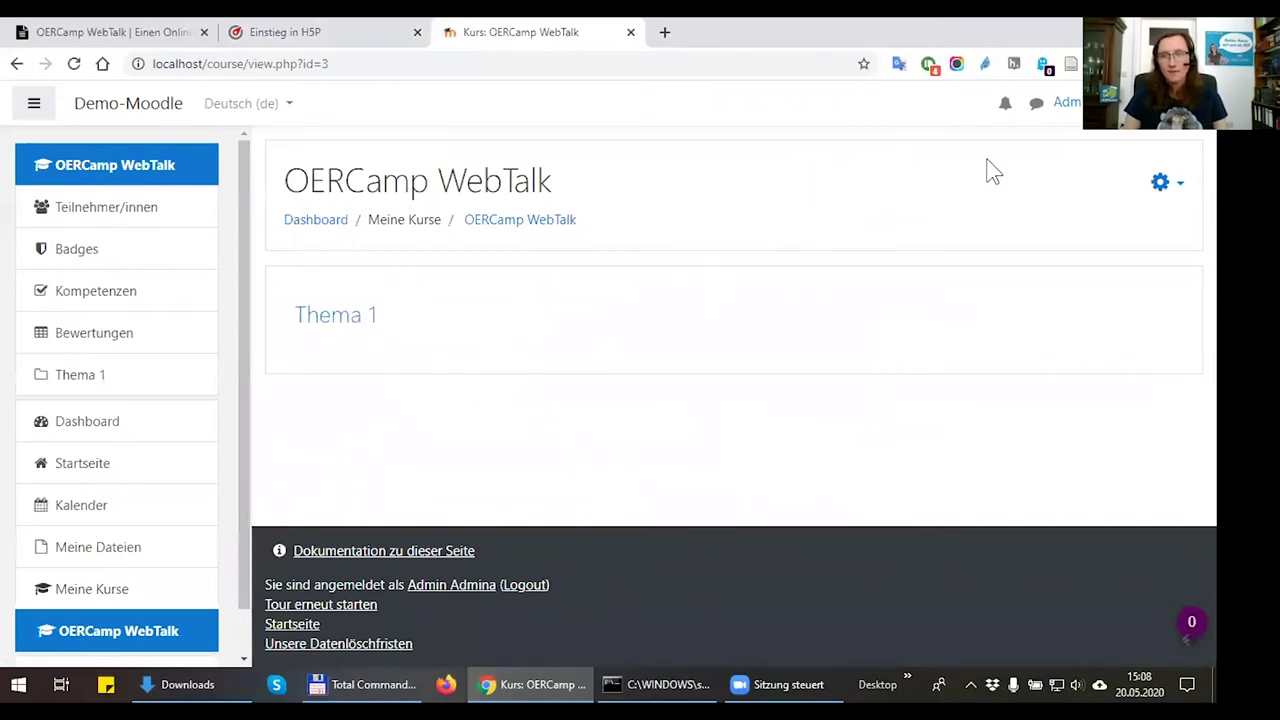
left_click(1160, 182)
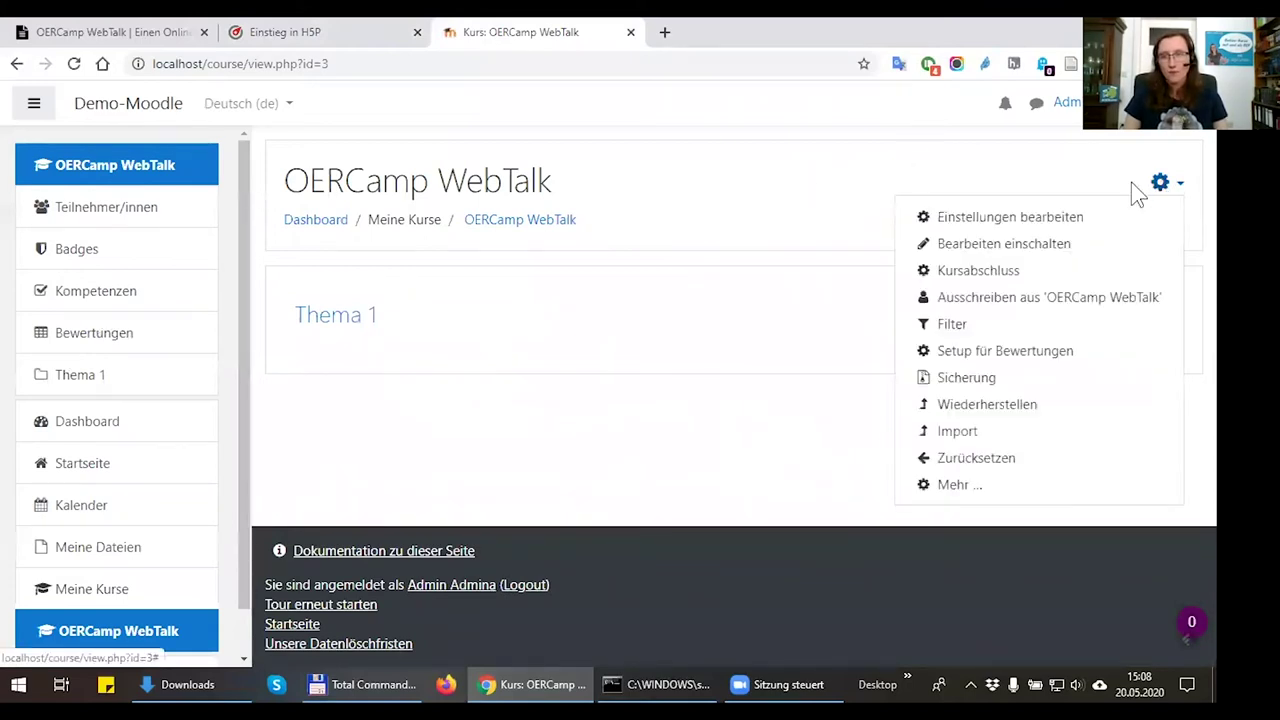
left_click(1004, 244)
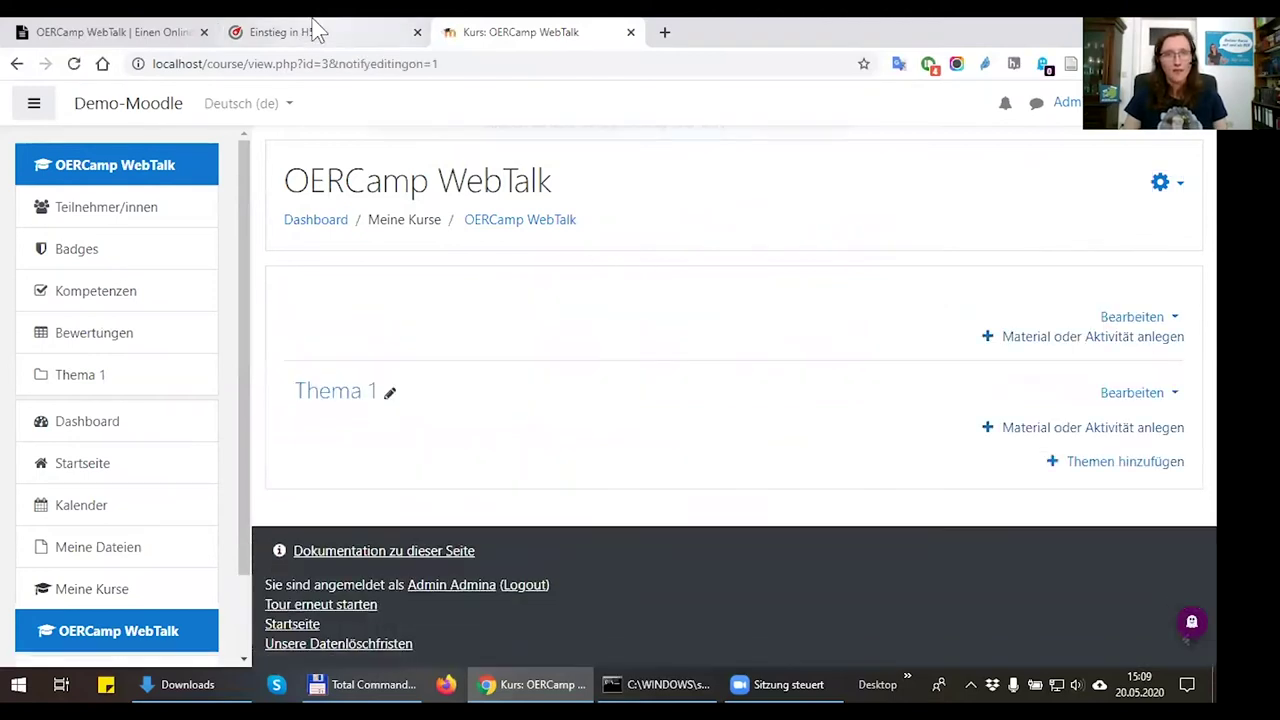
Open the "H5P installieren" chapter of the "Einstieg in H5P" MOOC at Lektion 1
left_click(316, 30)
scroll(340, 220, "up", 6)
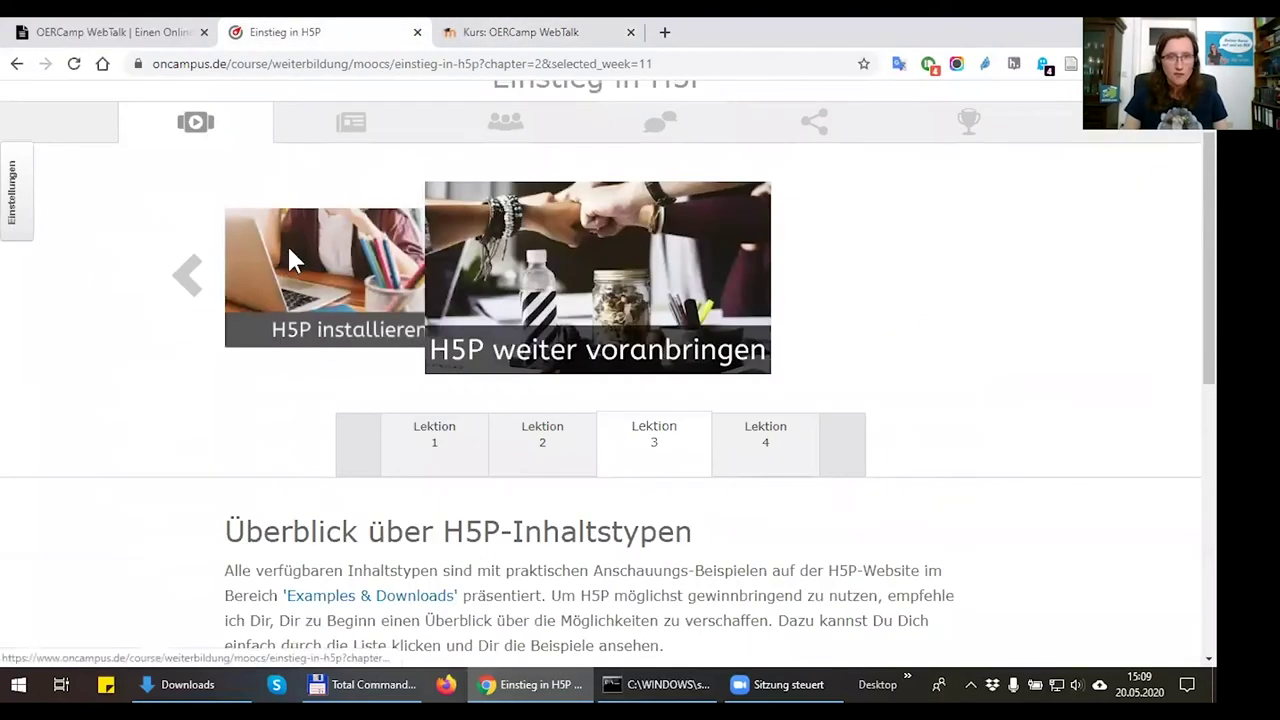
left_click(290, 258)
left_click(640, 349)
scroll(366, 523, "down", 3)
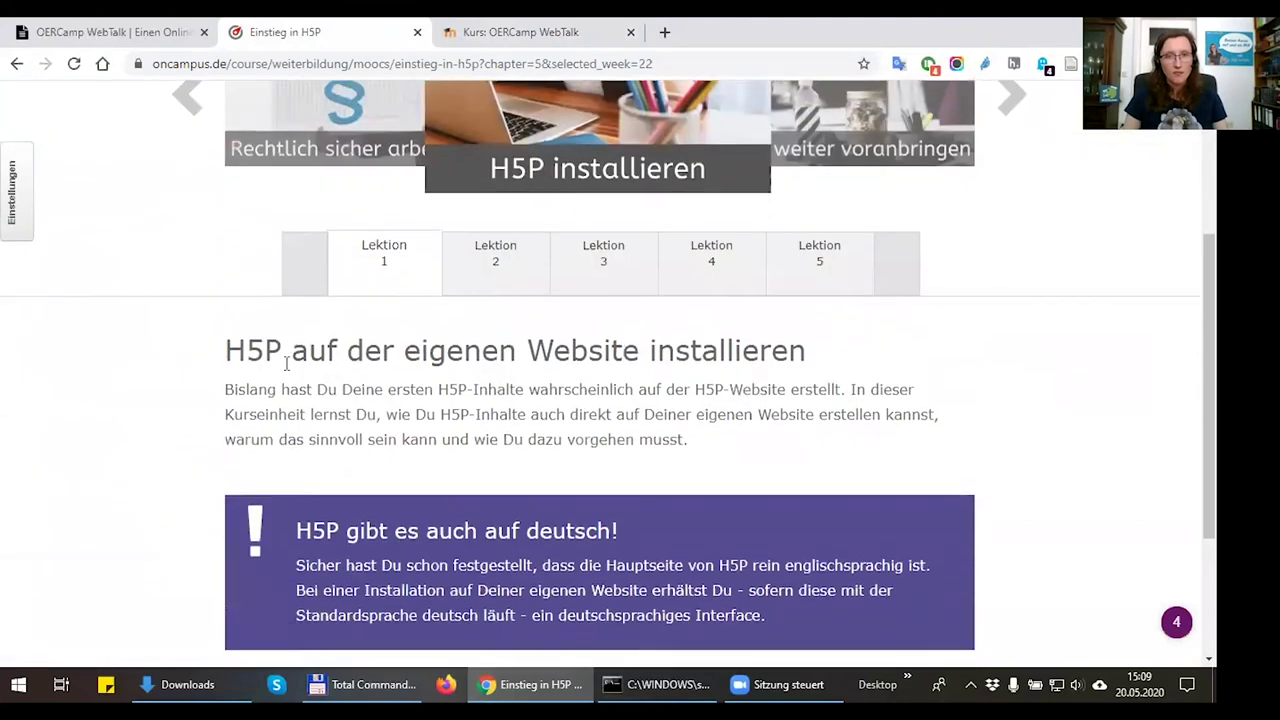
scroll(286, 363, "down", 2)
Rename the section Thema 1 in the Moodle course to "H5P Installieren"
left_click(588, 33)
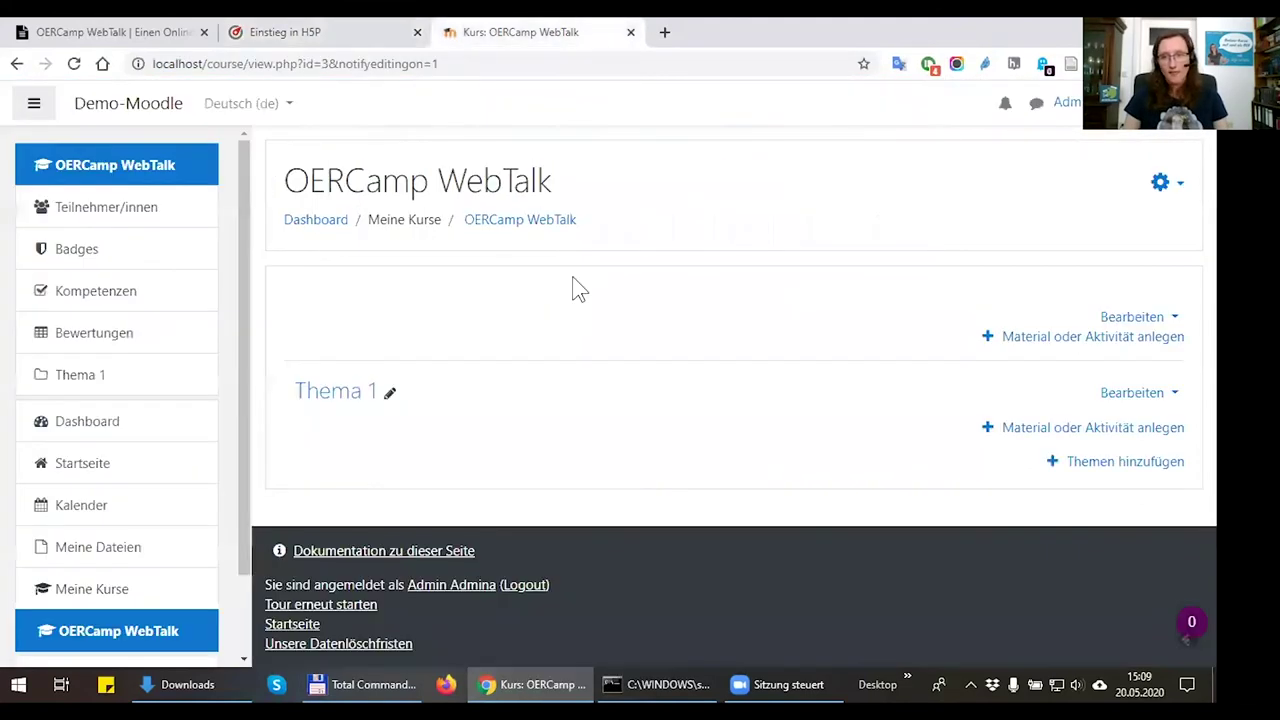
left_click(396, 406)
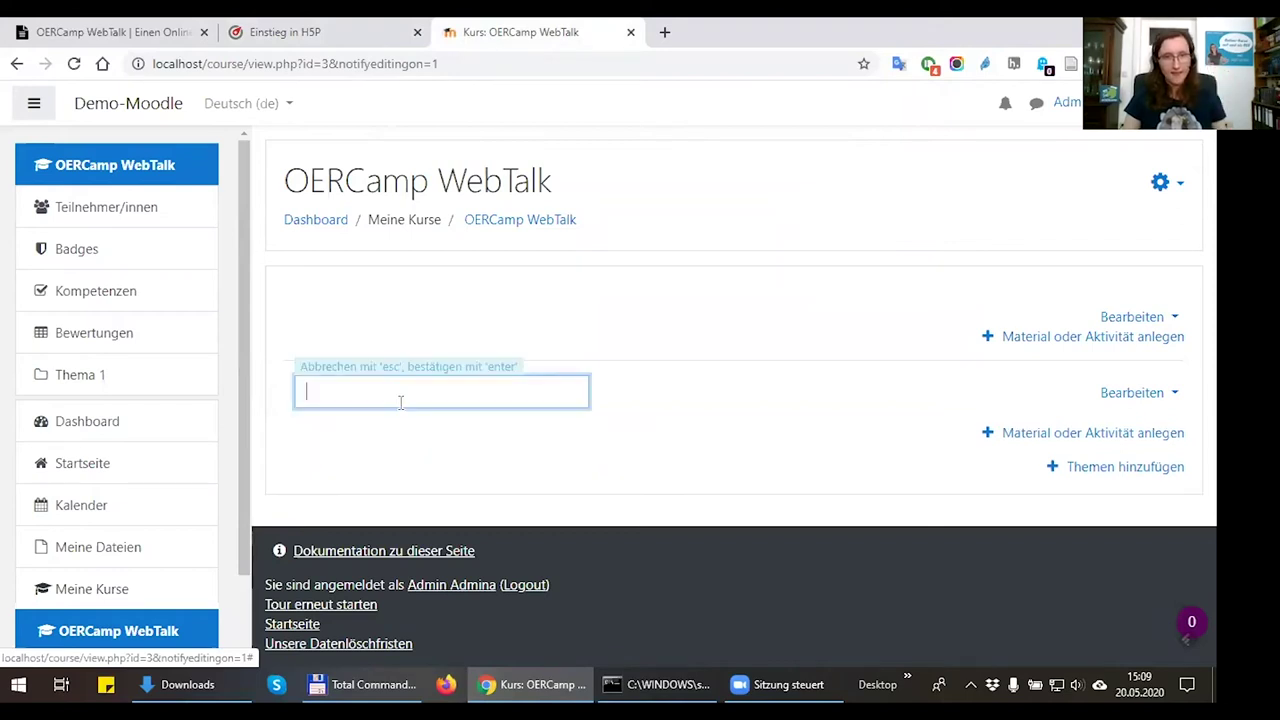
type("H5P Installieren")
key("Return")
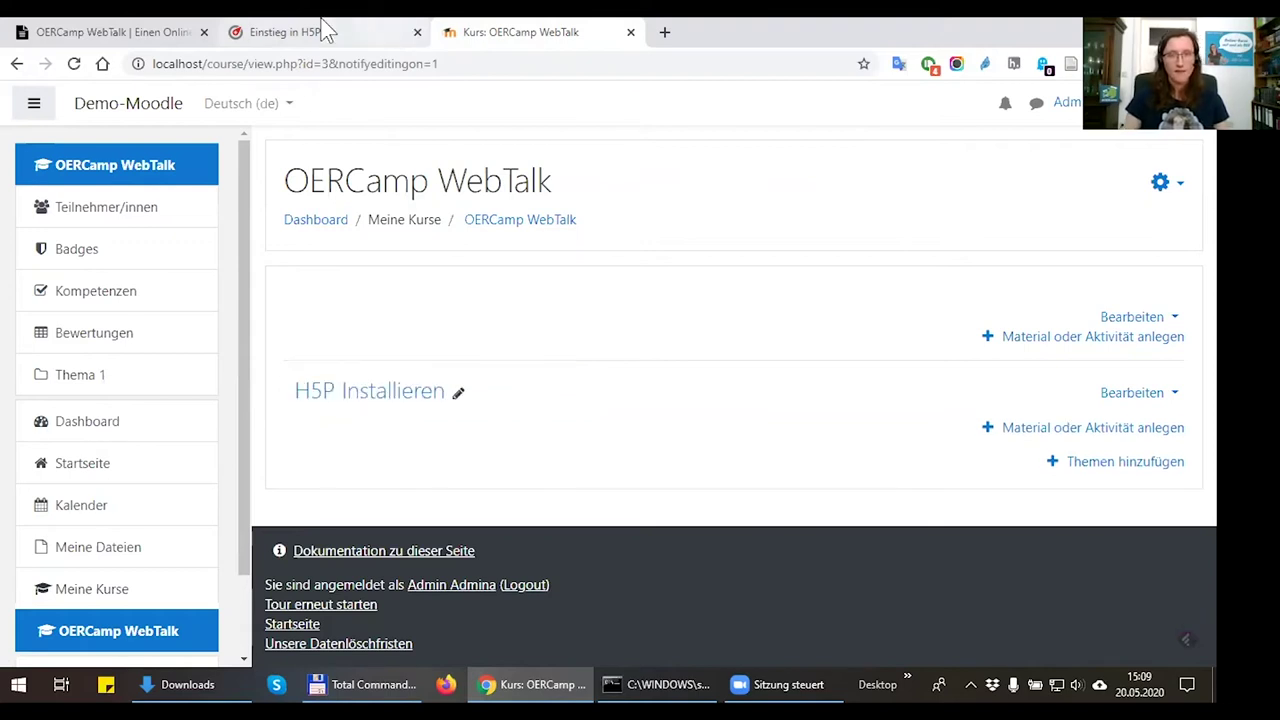
Copy the heading "H5P auf der eigenen Website installieren" and its intro paragraph from the MOOC, and return to the Moodle course
left_click(292, 32)
scroll(323, 343, "up", 1)
left_click_drag(226, 262, 722, 355)
key("ctrl+c")
key("ctrl+Tab")
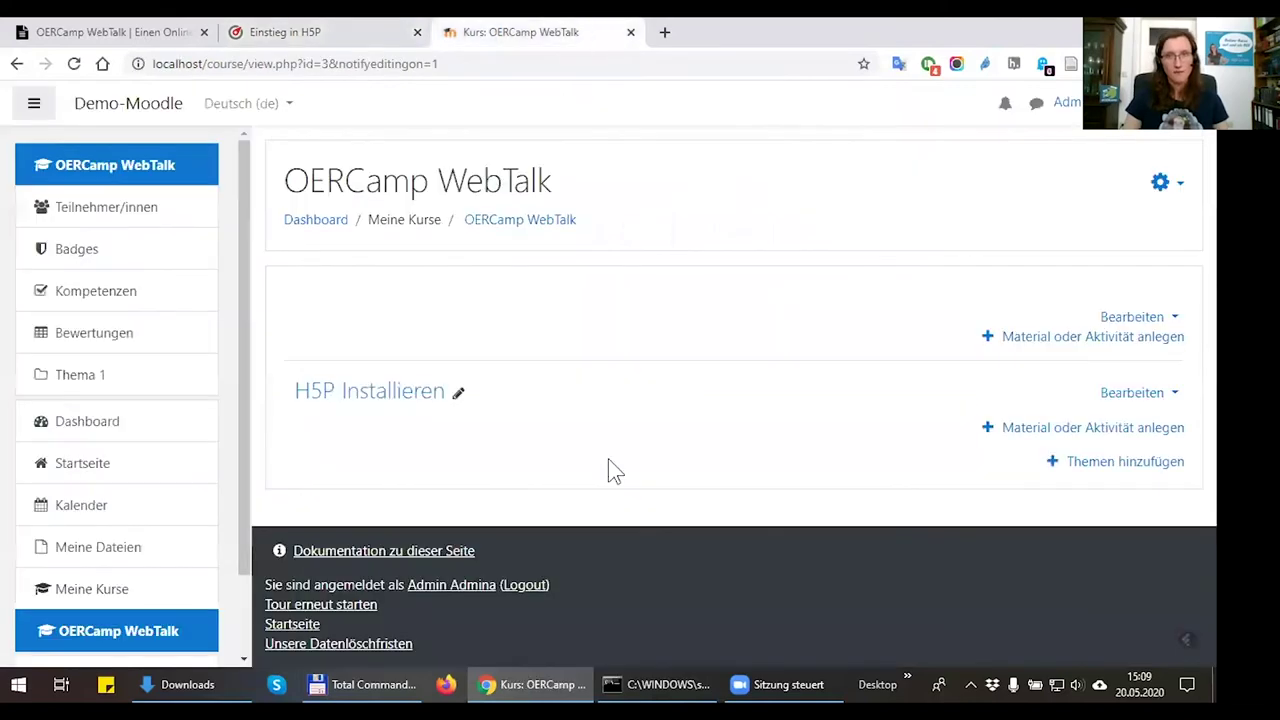
Add a Textfeld resource to the "H5P Installieren" section
left_click(1058, 430)
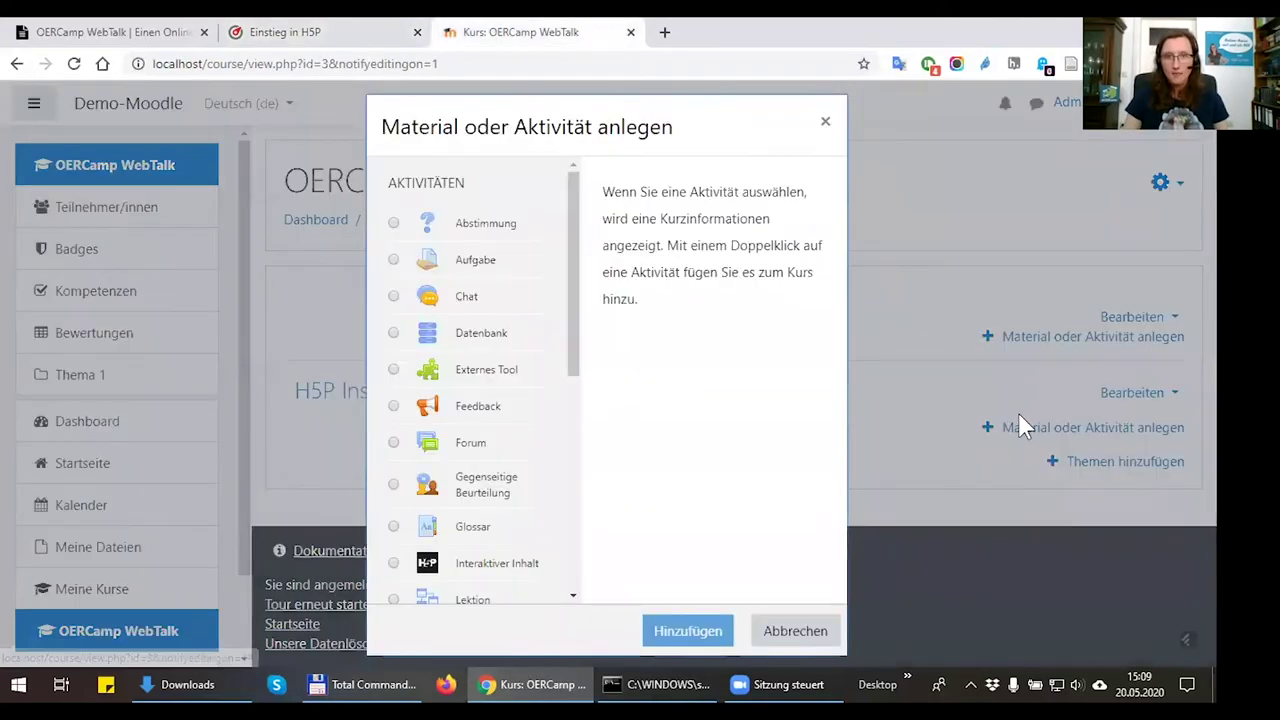
scroll(439, 355, "down", 5)
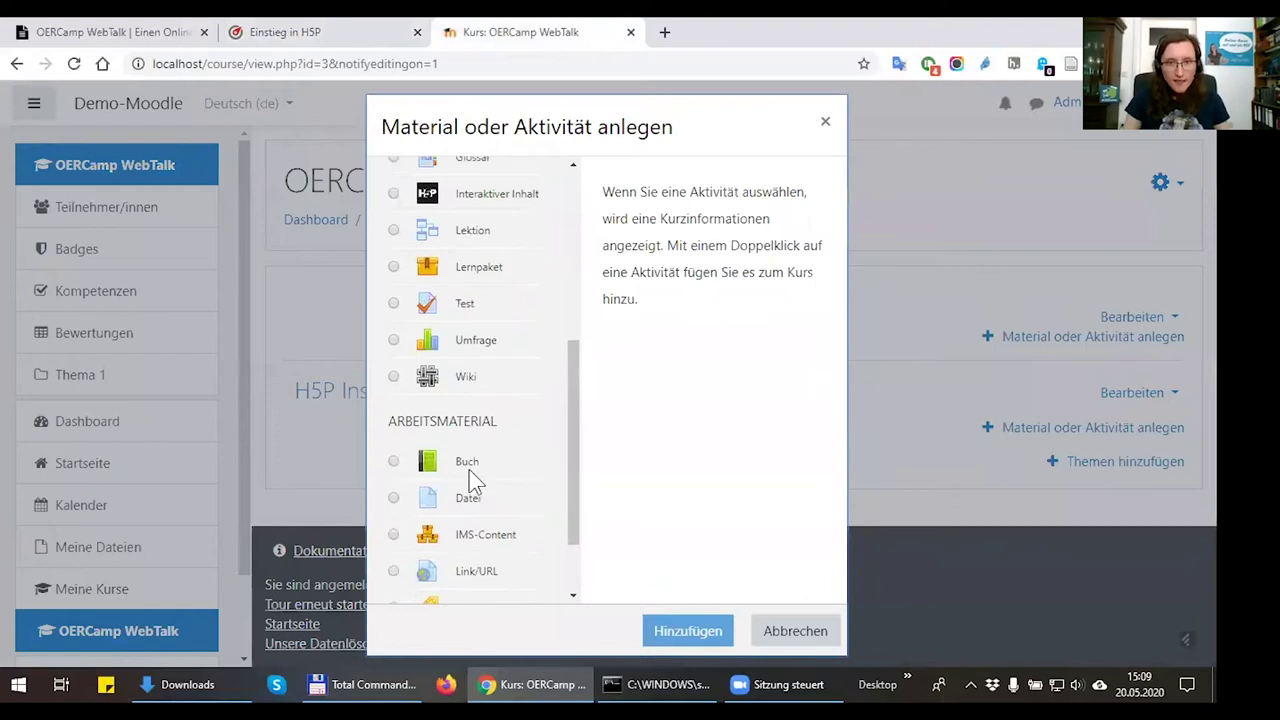
left_click(476, 514)
left_click(688, 631)
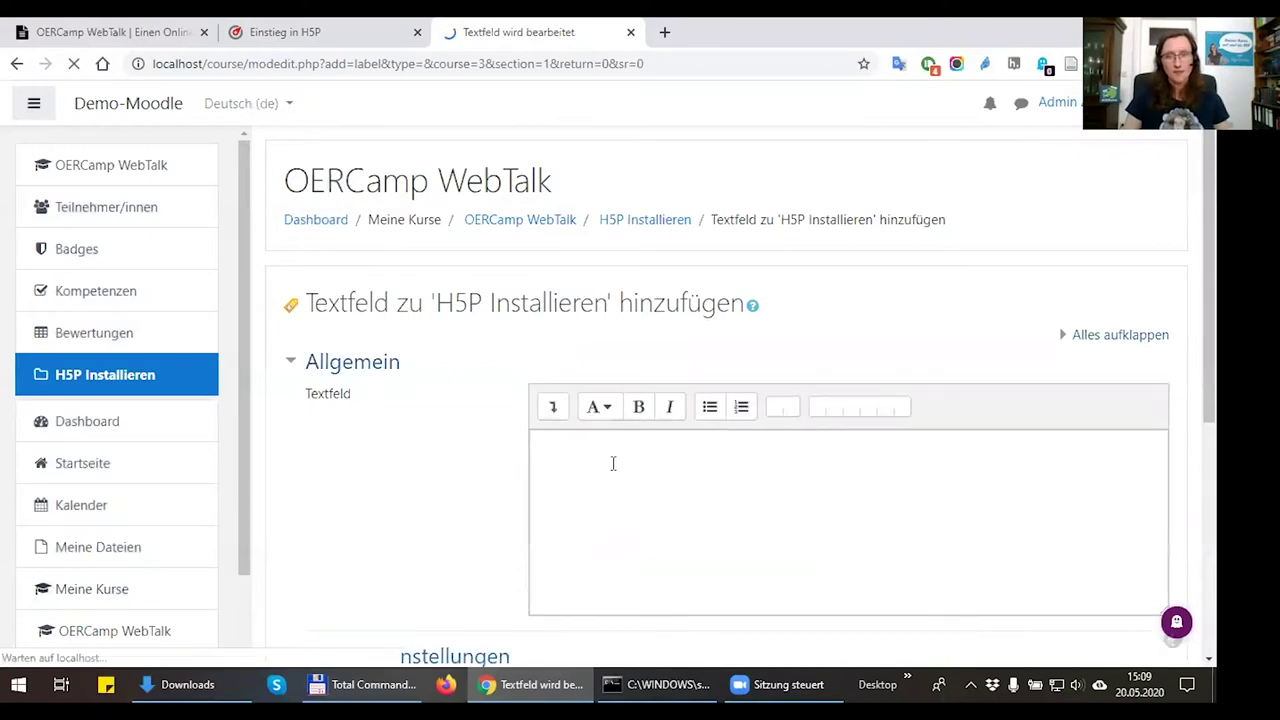
Paste the copied lesson text, format its first line as a large heading, and save back to the course
key("ctrl+v")
triple_click(617, 447)
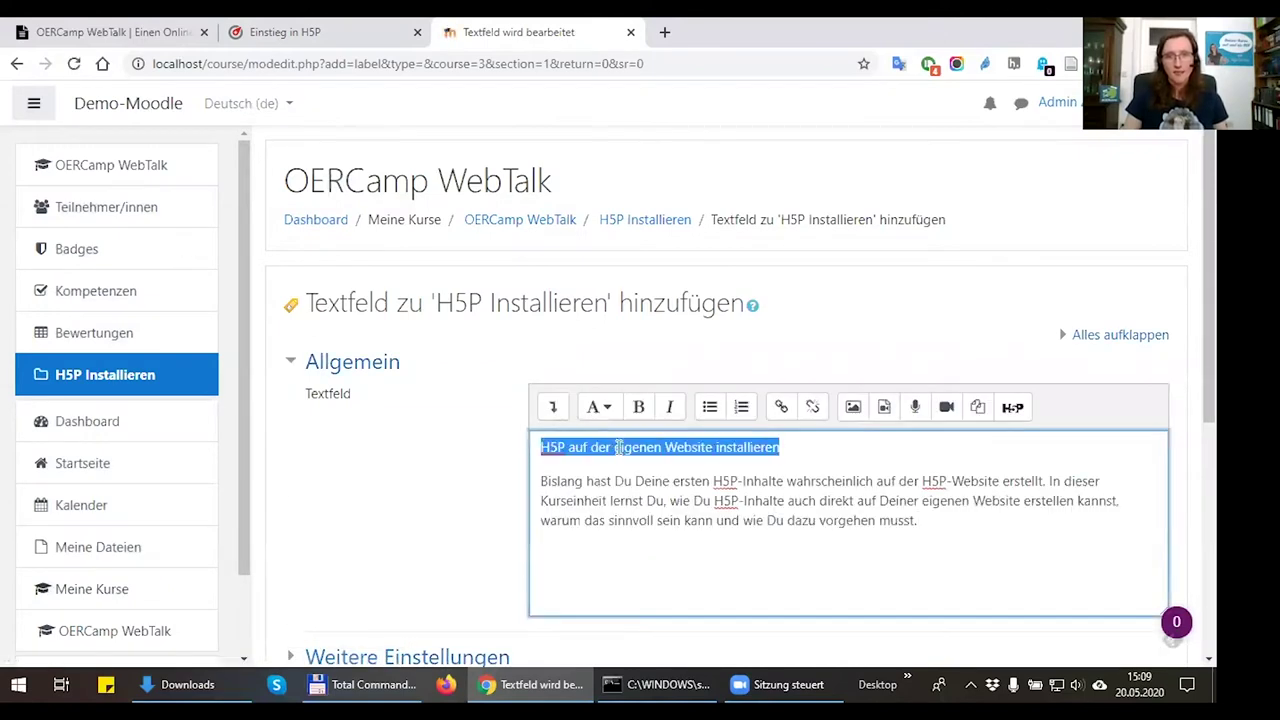
left_click(599, 407)
left_click(620, 441)
scroll(366, 475, "down", 4)
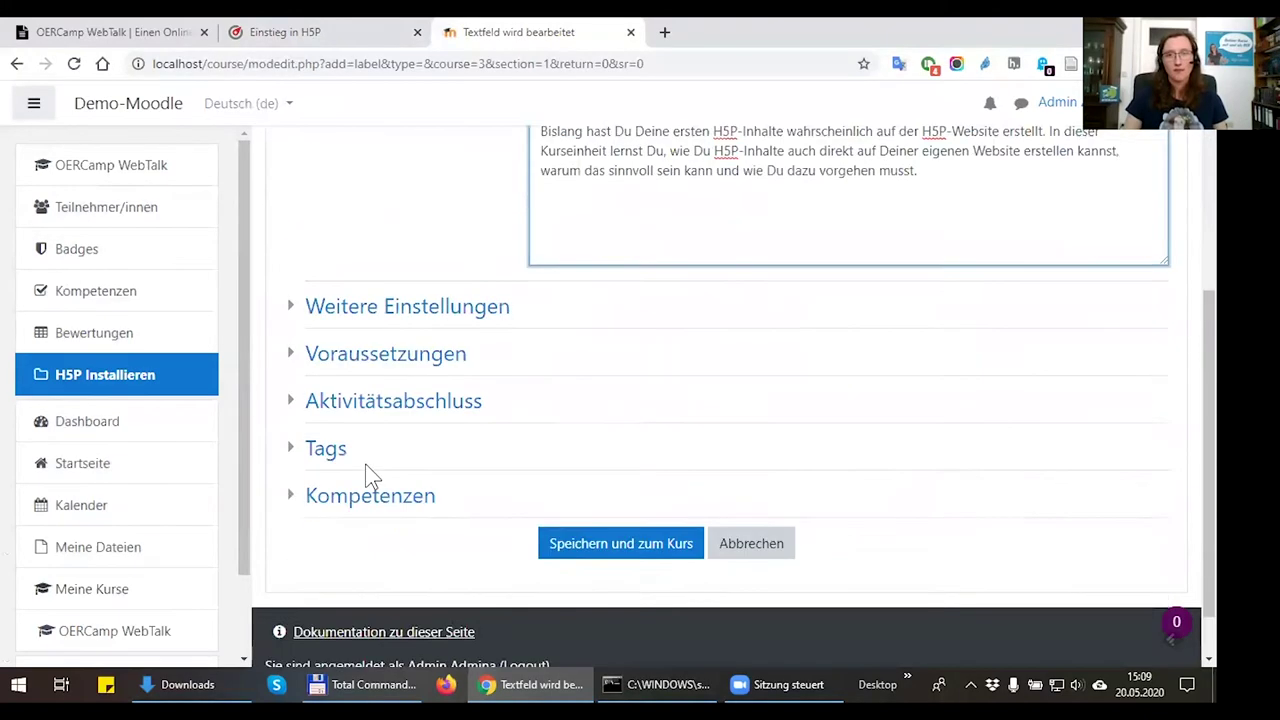
left_click(573, 478)
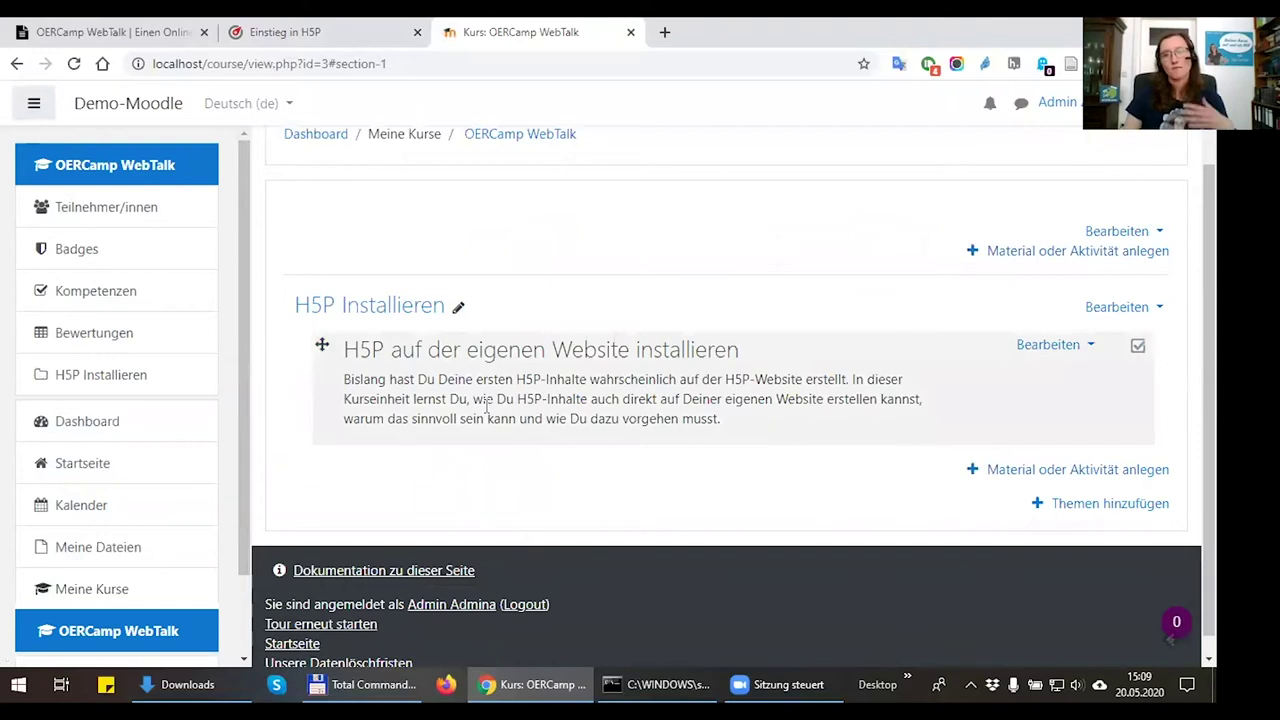
Examine the purple note box "H5P gibt es auch auf deutsch!" in the MOOC lesson
left_click(375, 32)
left_click(325, 418)
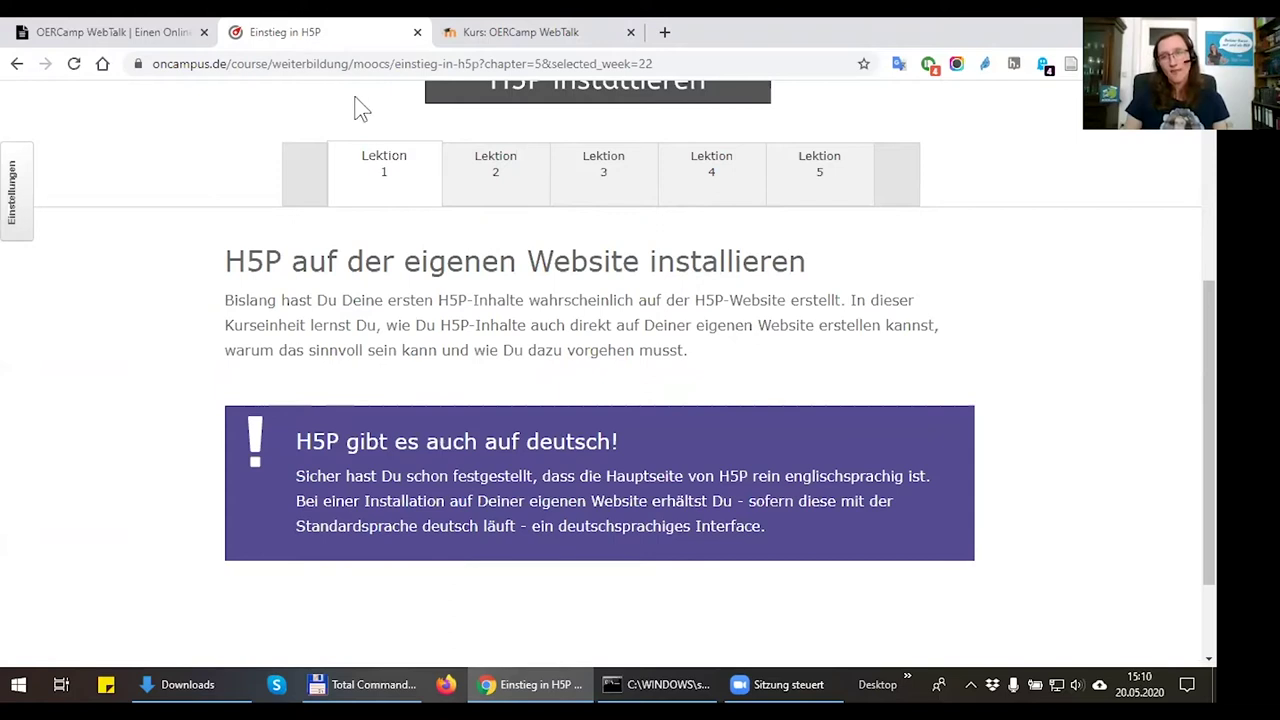
left_click(495, 30)
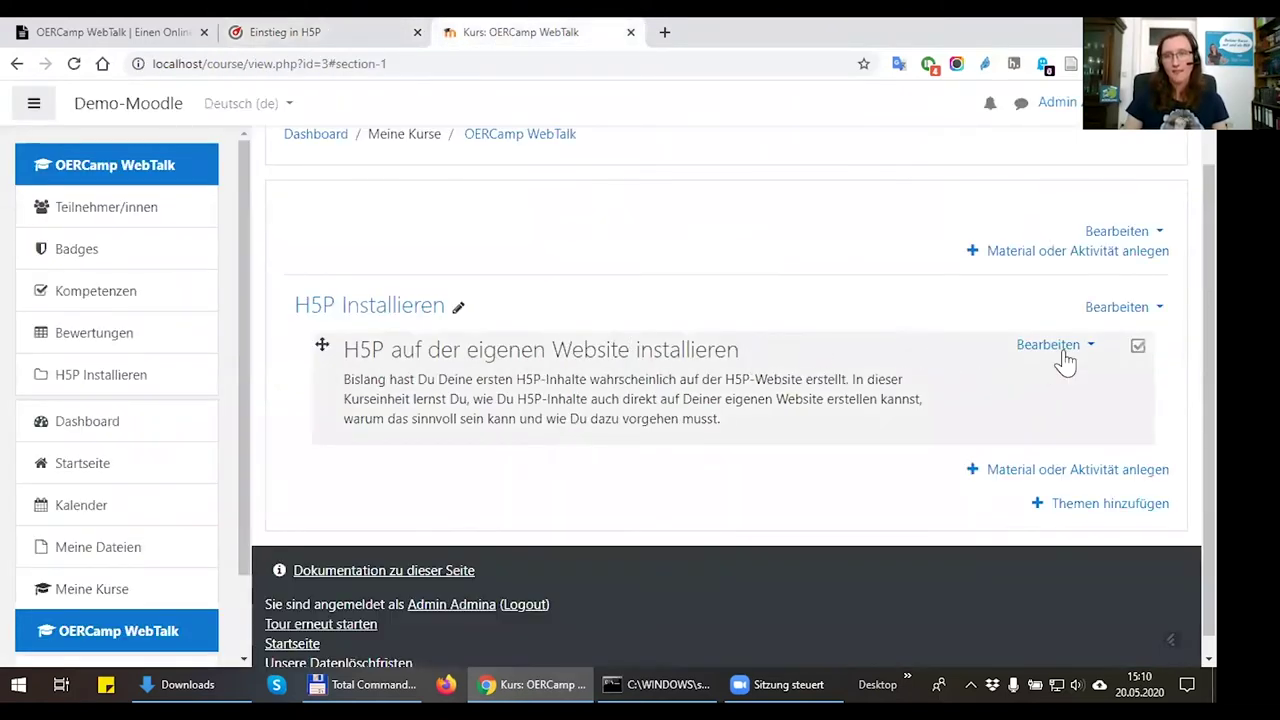
Add another Textfeld resource below the existing text in the "H5P Installieren" section
scroll(920, 460, "down", 1)
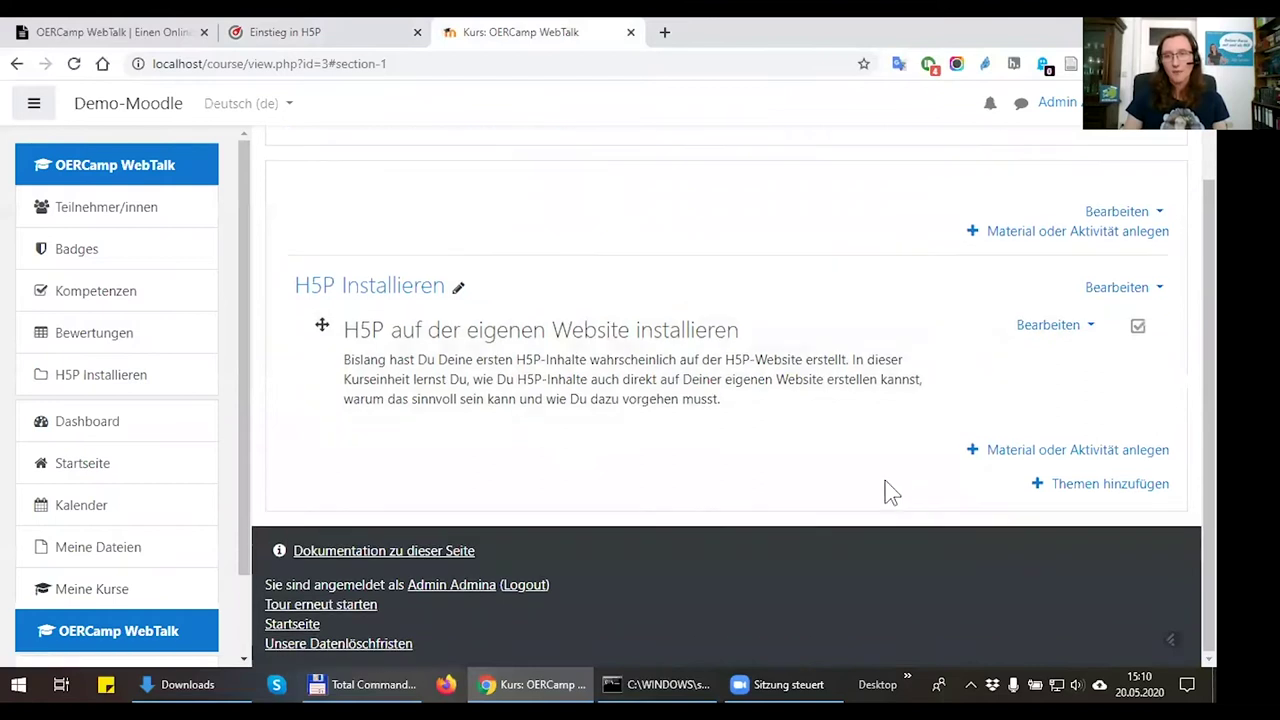
left_click(970, 452)
scroll(481, 430, "down", 5)
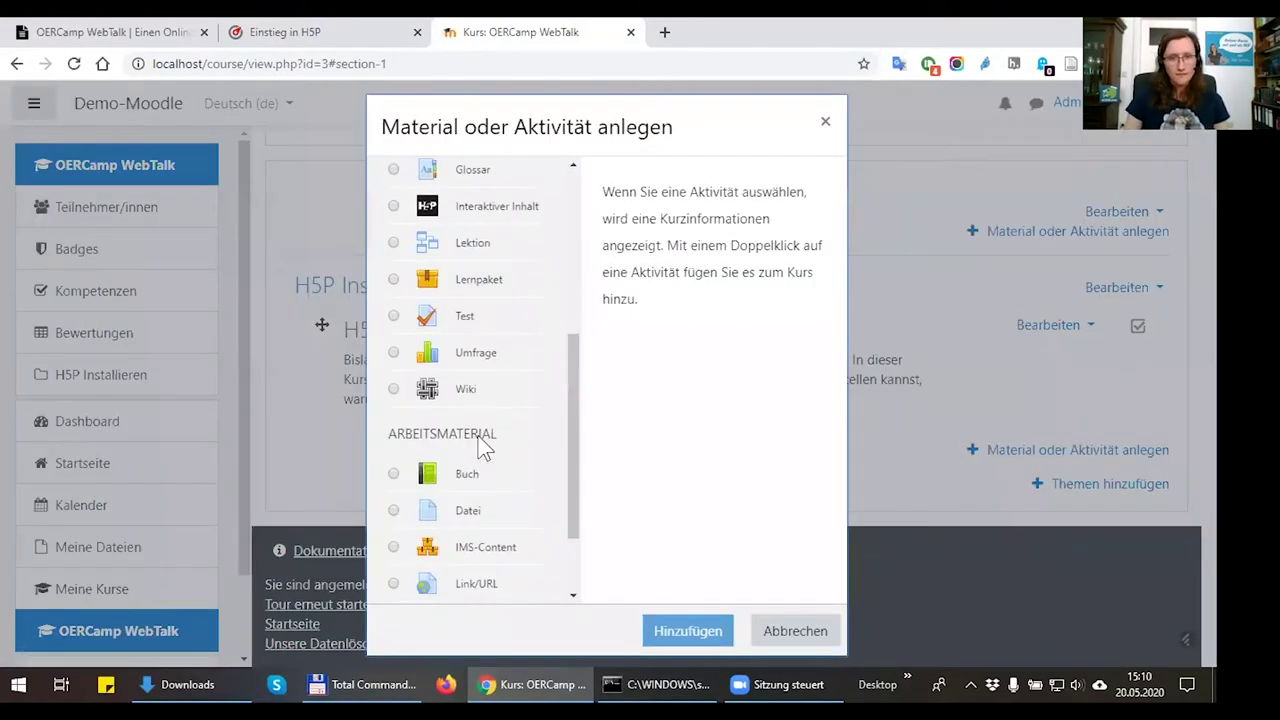
left_click(476, 516)
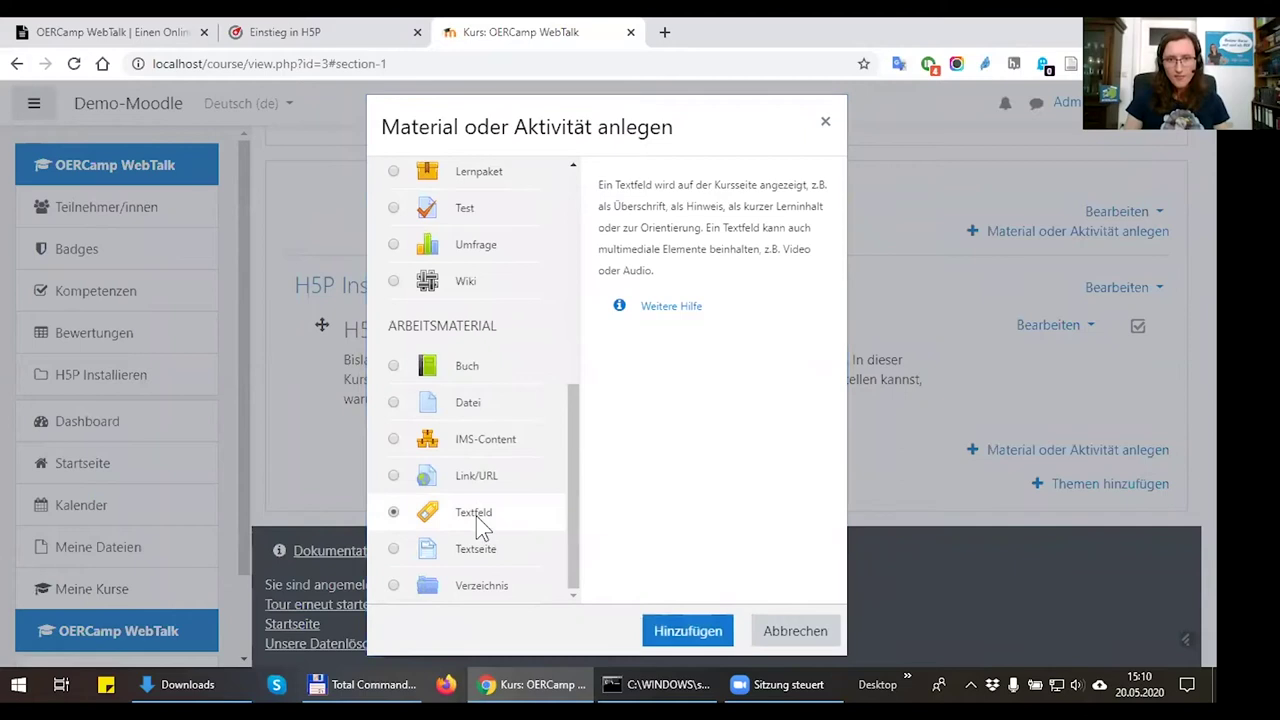
left_click(687, 630)
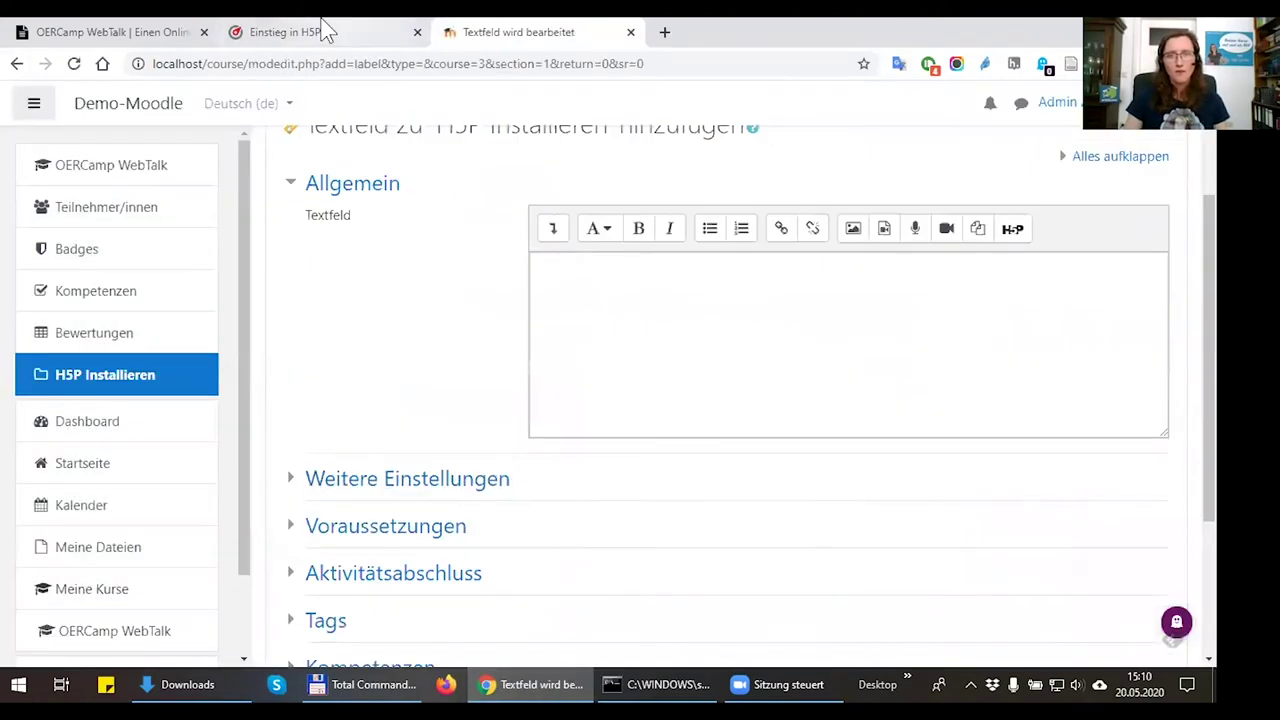
Copy the "H5P gibt es auch auf deutsch!" note with its paragraph from the MOOC and paste it into the new text field
left_click(323, 30)
left_click_drag(304, 449, 783, 522)
key("ctrl+c")
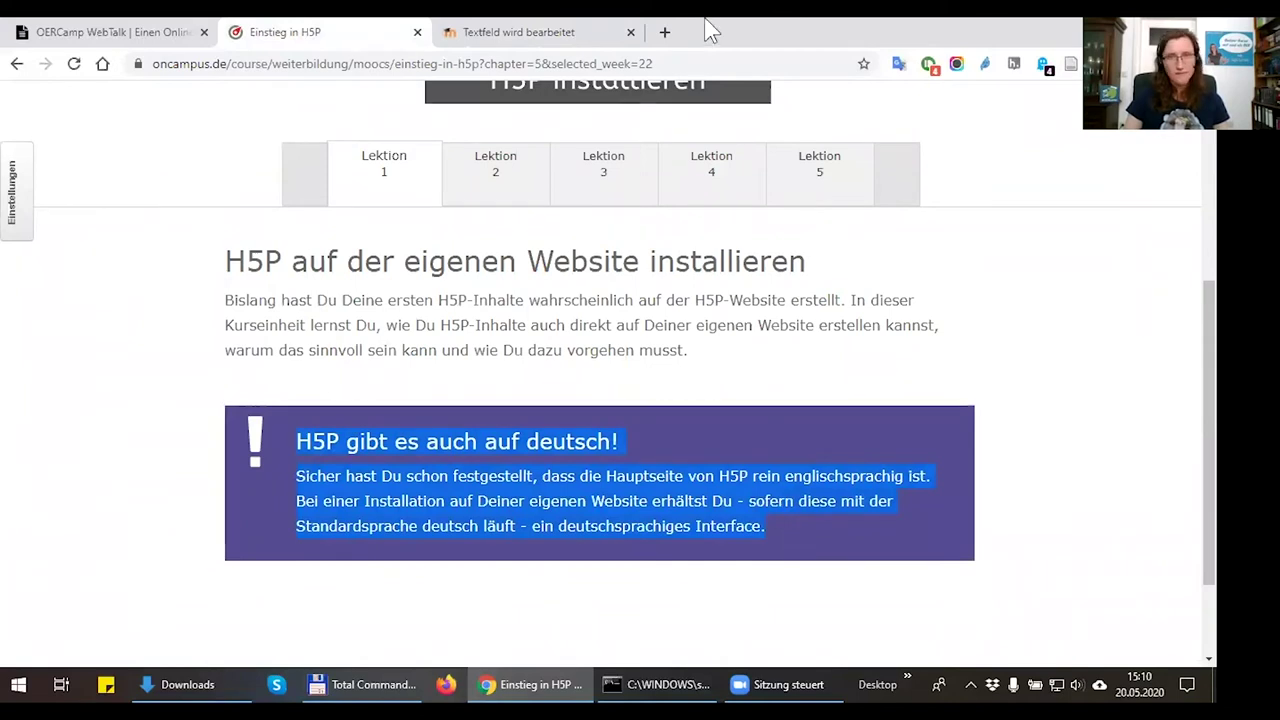
left_click(572, 32)
left_click(572, 250)
key("ctrl+v")
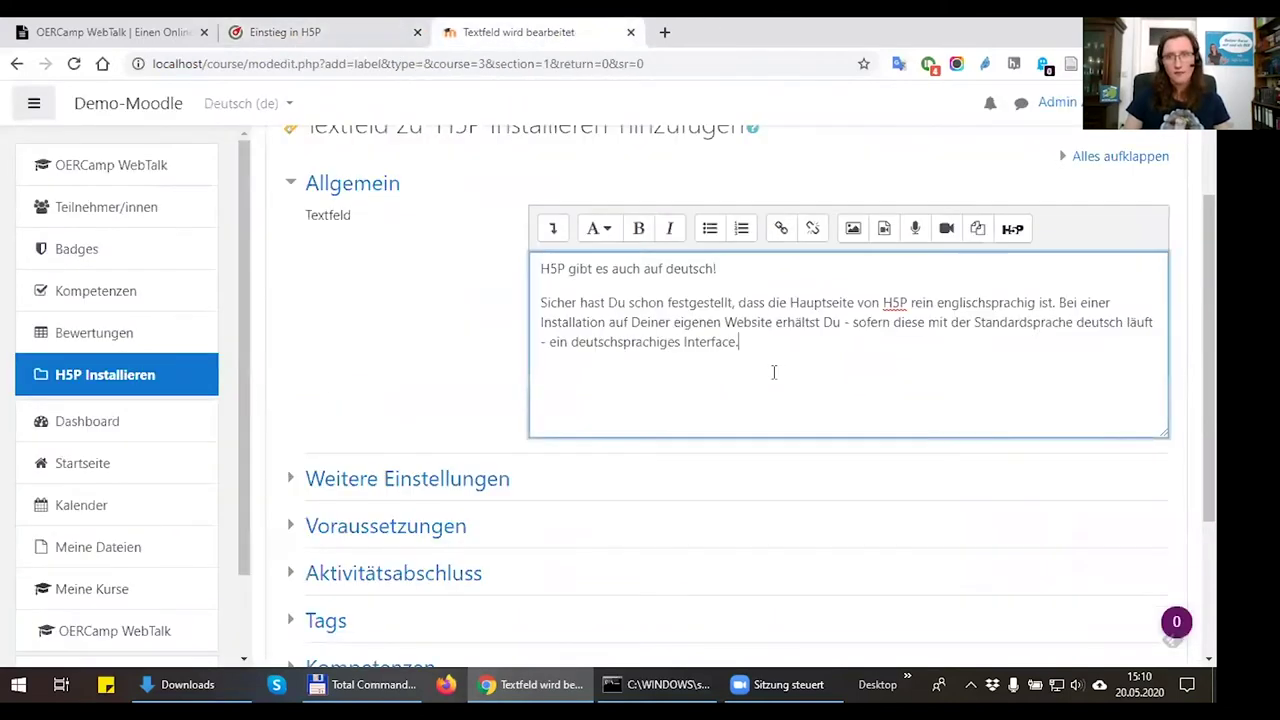
Format the line "H5P gibt es auch auf deutsch!" as a medium heading
left_click_drag(716, 269, 540, 270)
left_click(605, 229)
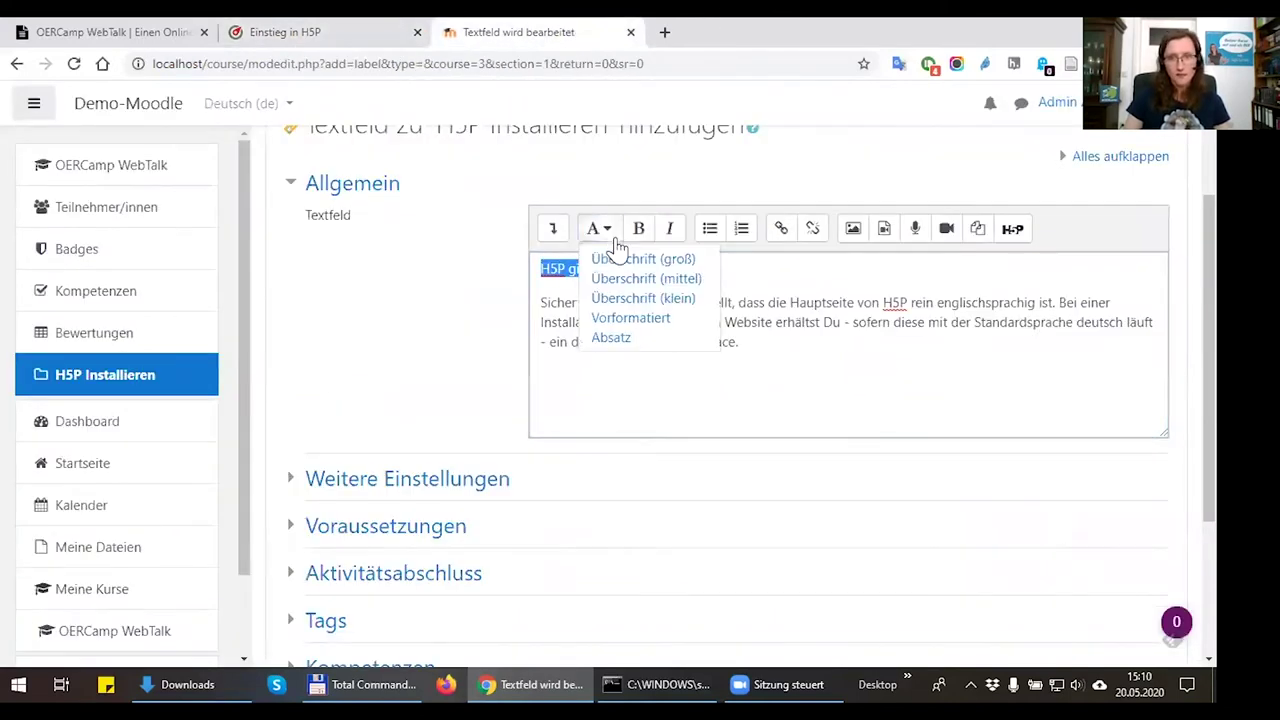
left_click(698, 300)
left_click(707, 319)
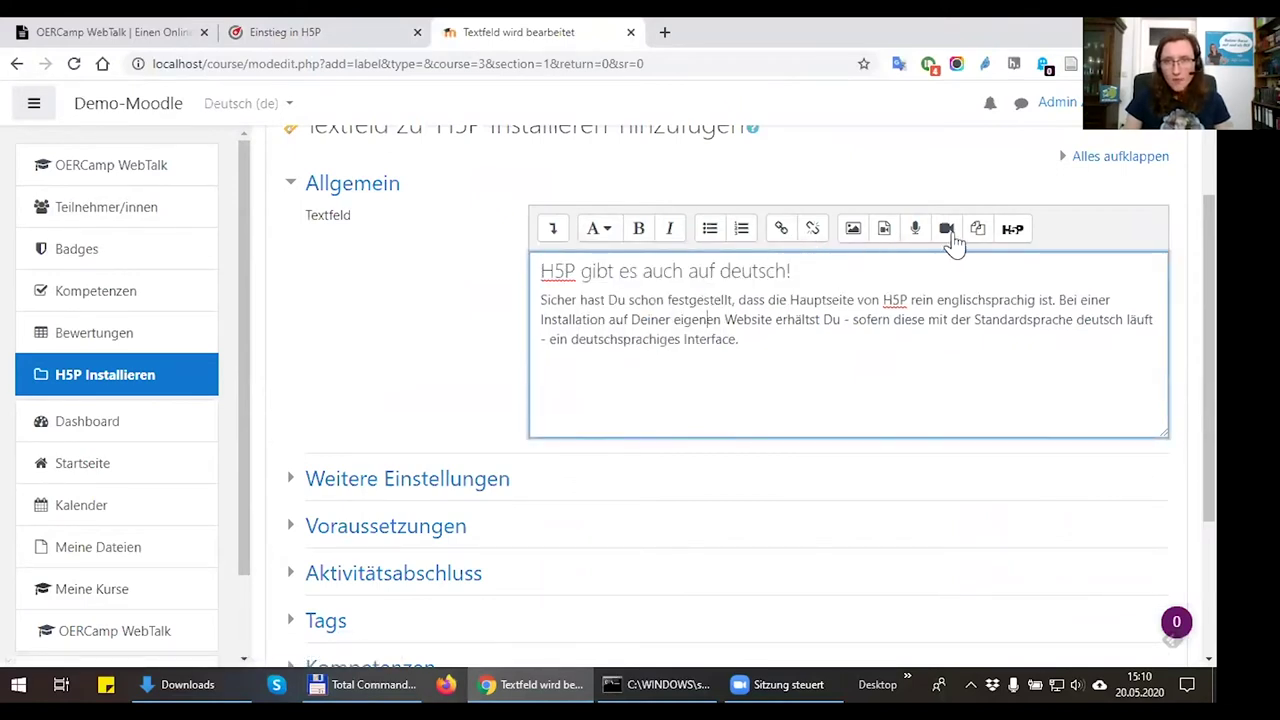
Italicize the note's paragraph in the editor's HTML source by wrapping it in <i> and </i>, and return to the visual view
left_click(553, 229)
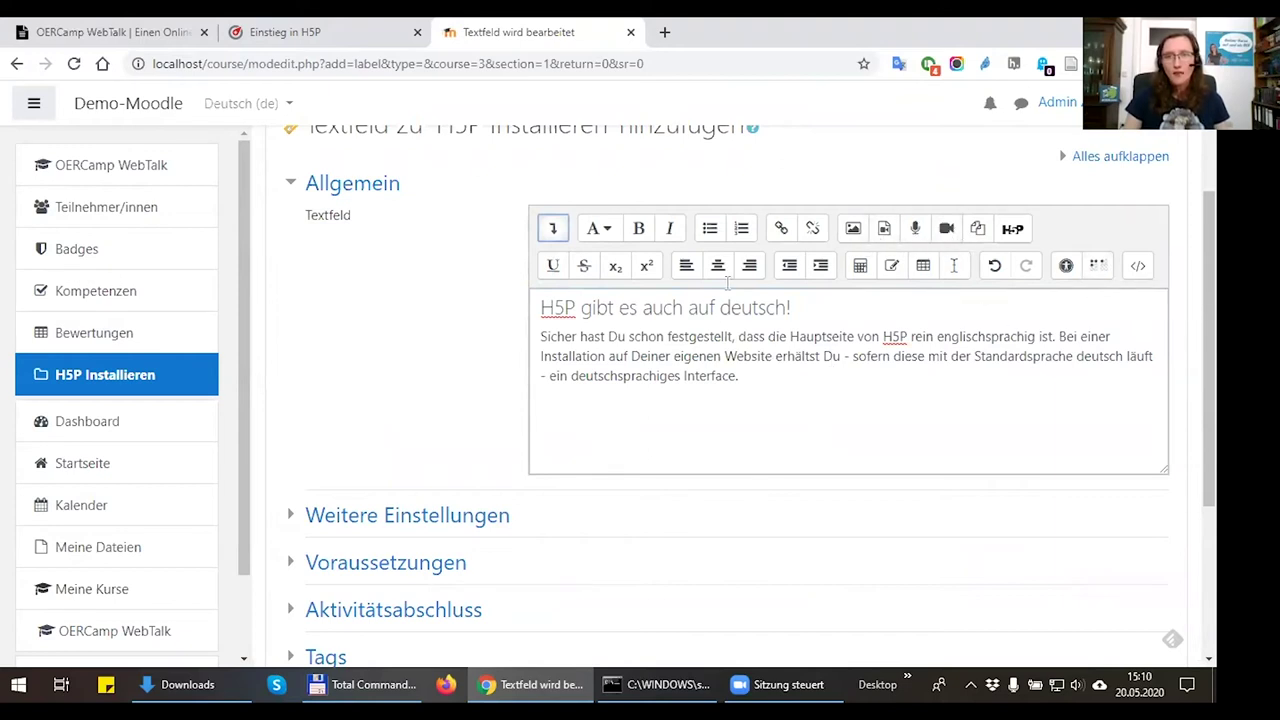
left_click(1137, 265)
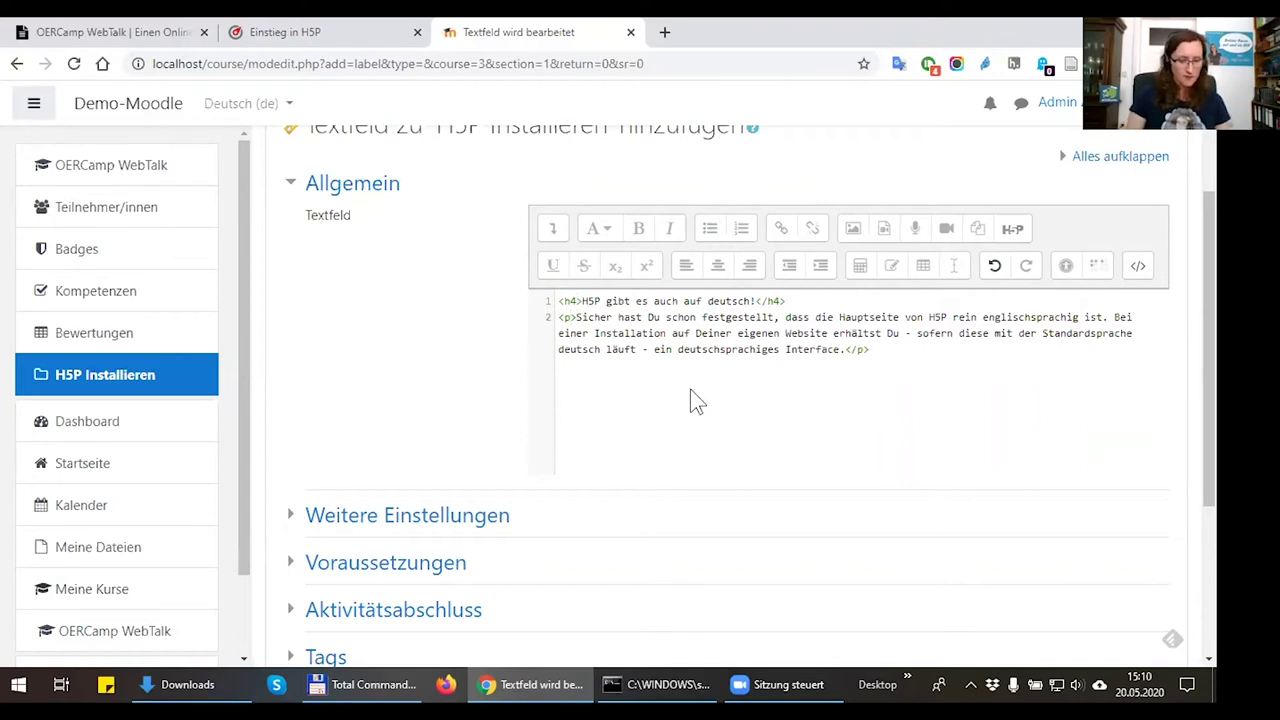
type("<i>")
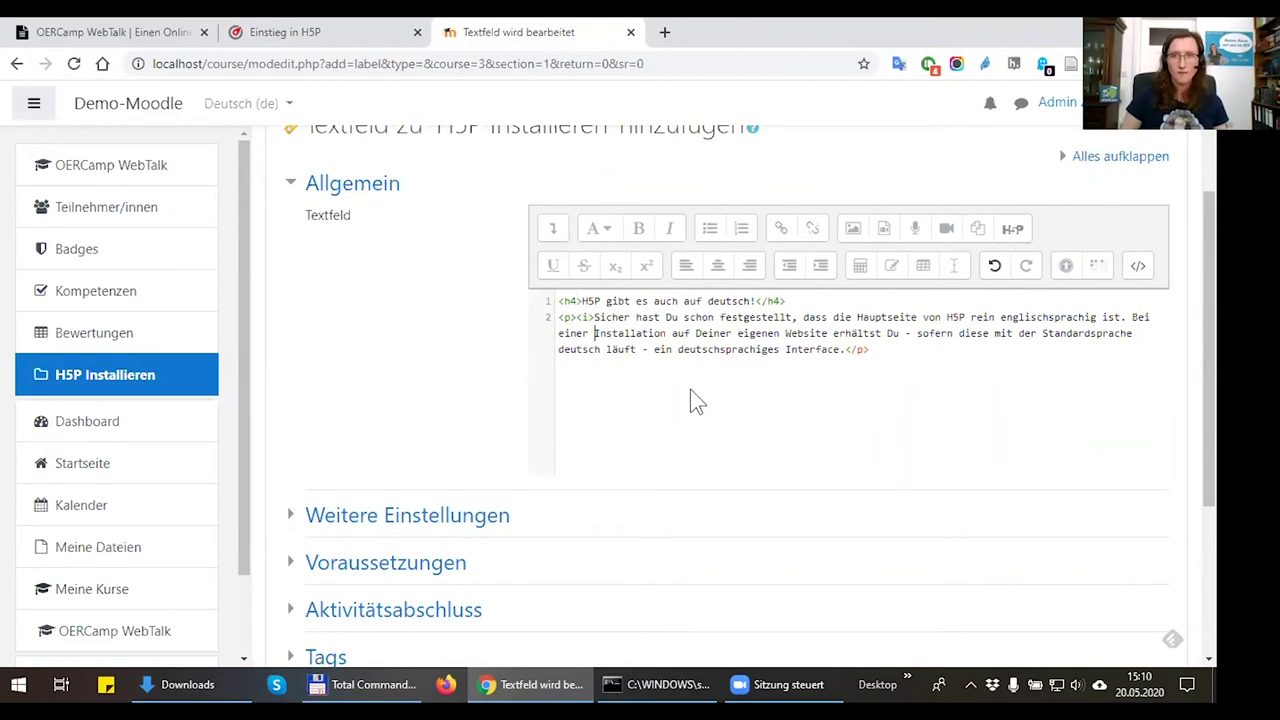
key("Left")
key("Left")
key("Left")
key("Left")
type("</i>")
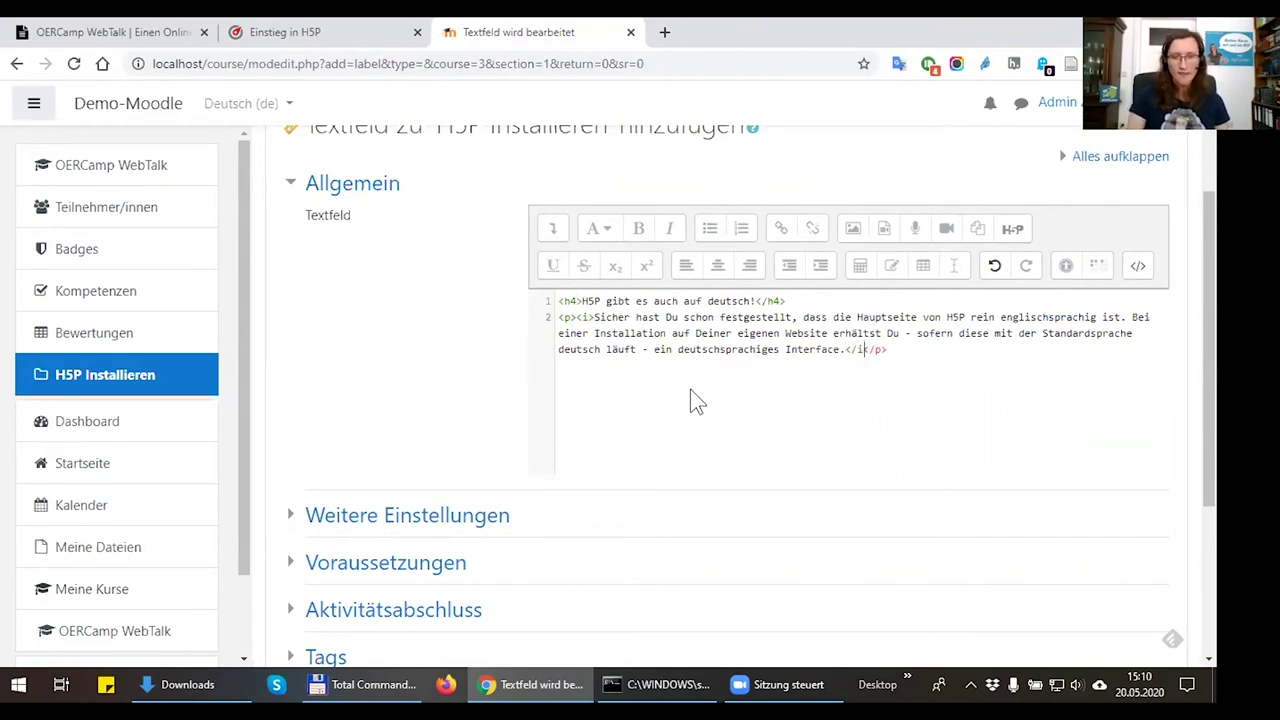
left_click(1139, 266)
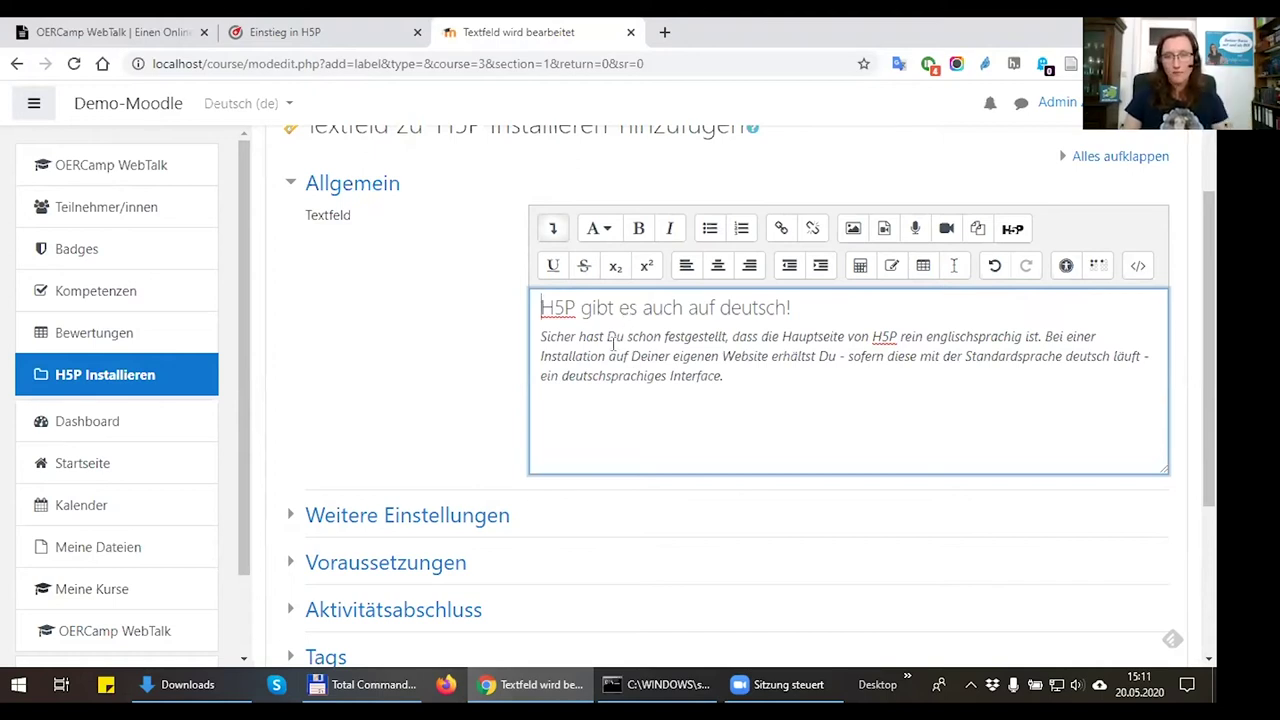
Save the new "H5P gibt es auch auf deutsch!" text field and return to the course
scroll(669, 405, "down", 3)
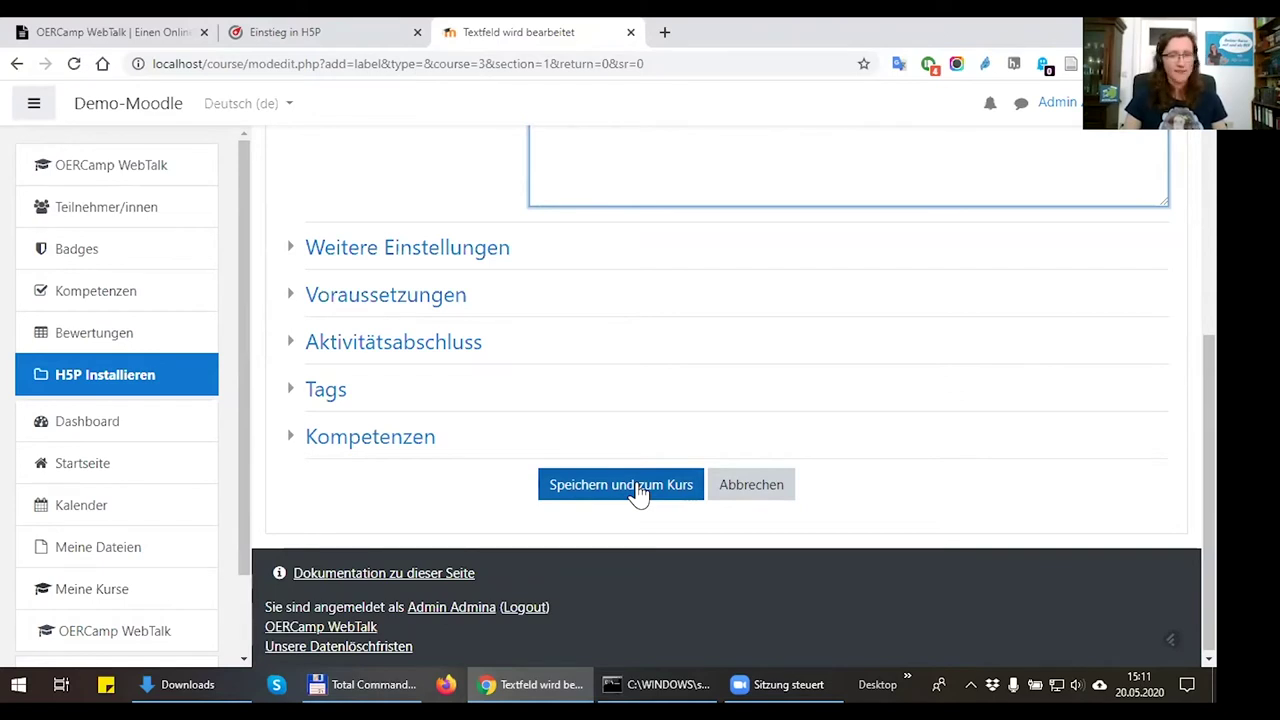
left_click(672, 533)
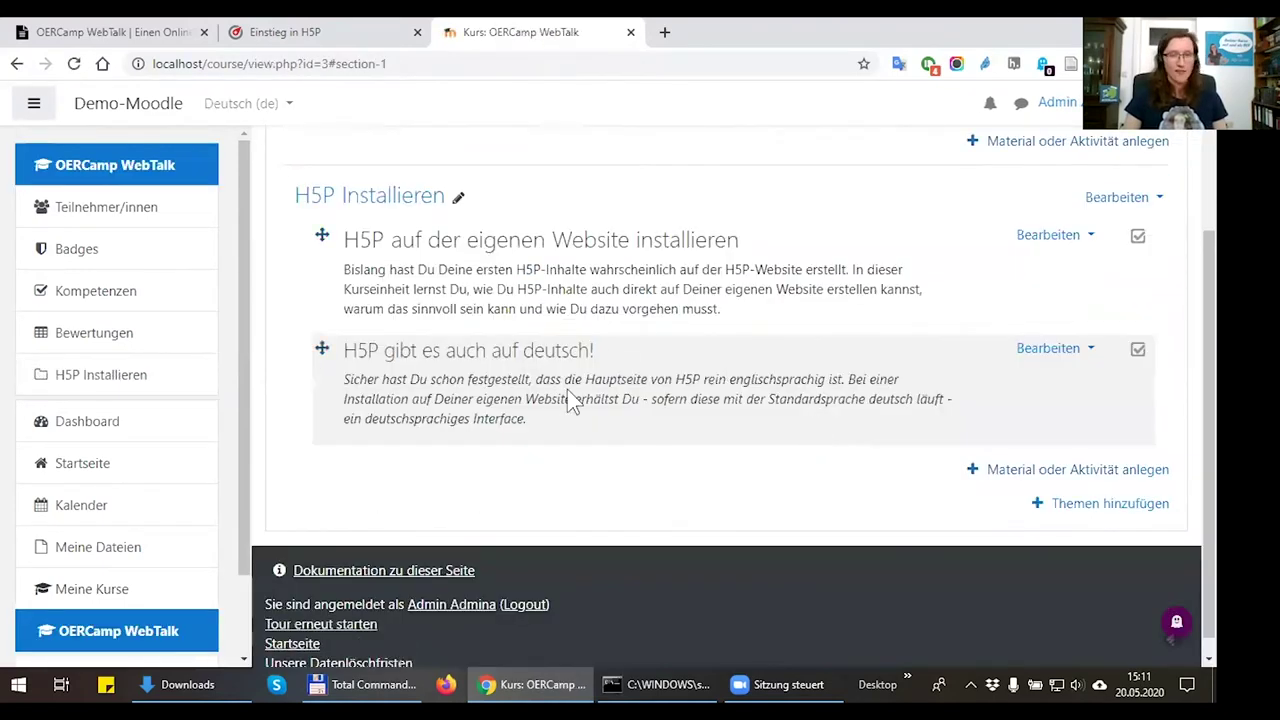
scroll(570, 385, "up", 2)
scroll(636, 504, "down", 1)
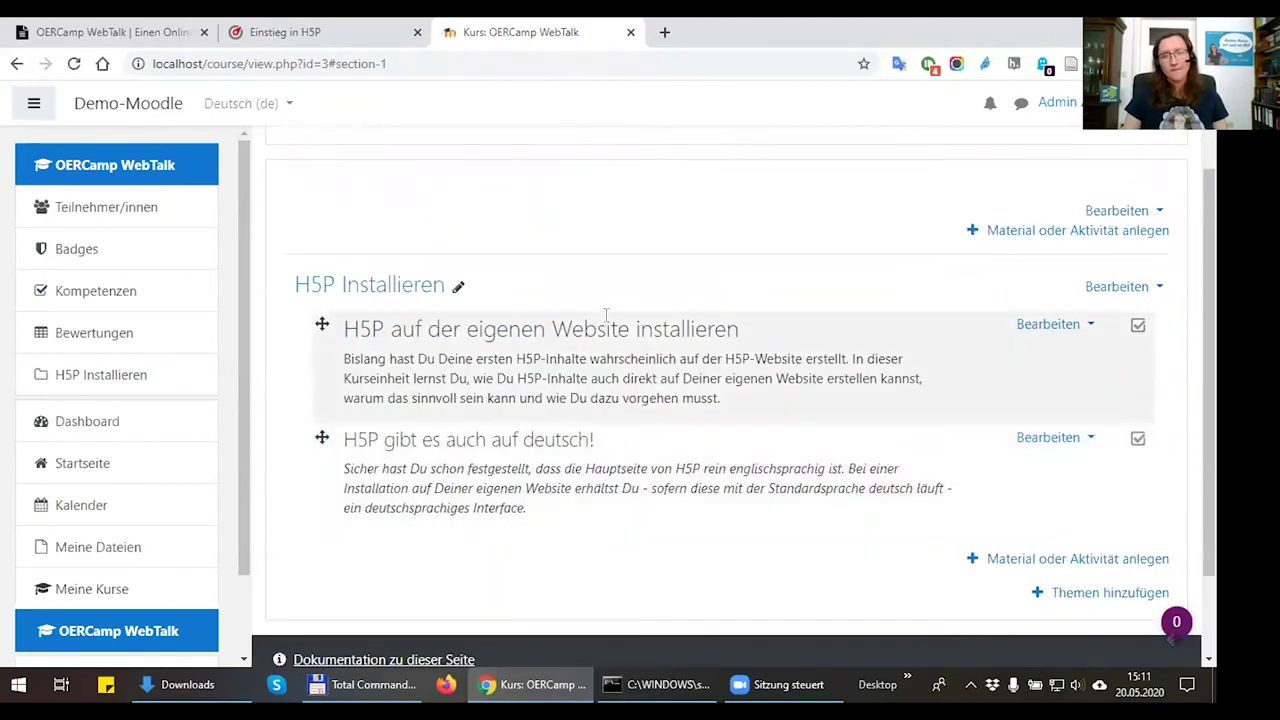
Compare the note's design in the original MOOC lesson with the rebuilt text field in the Moodle course
left_click(351, 30)
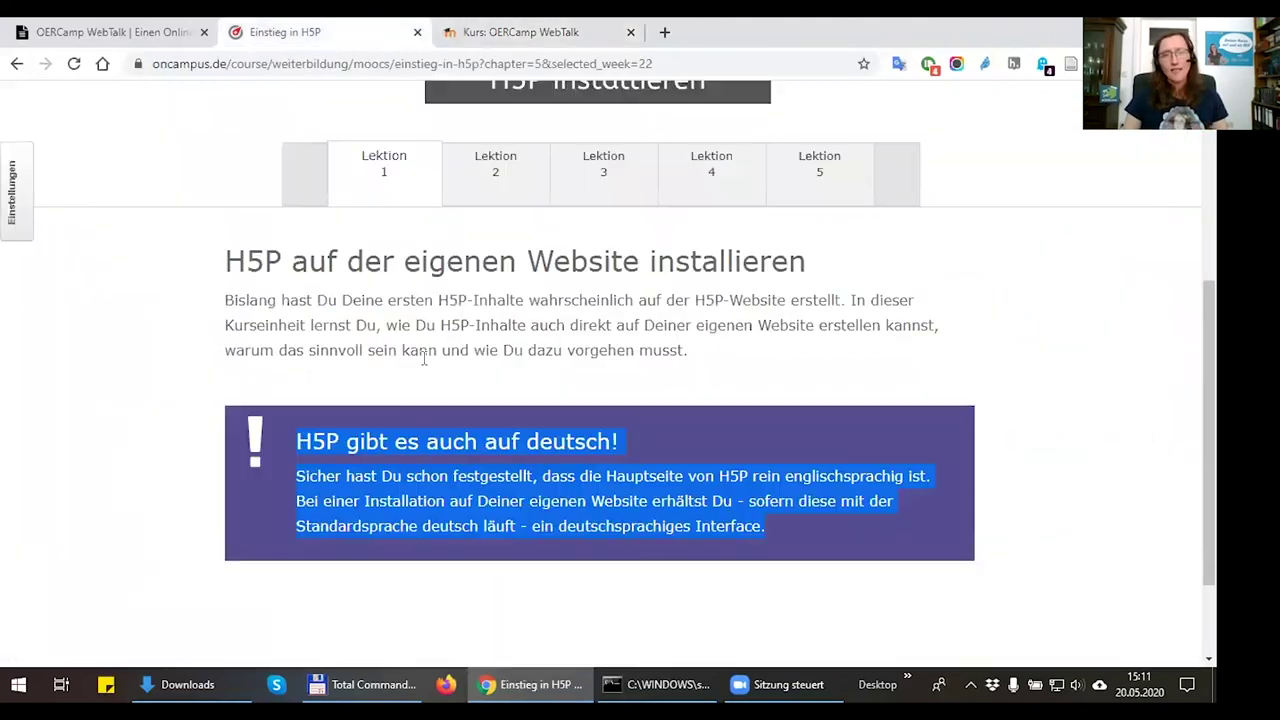
left_click(478, 295)
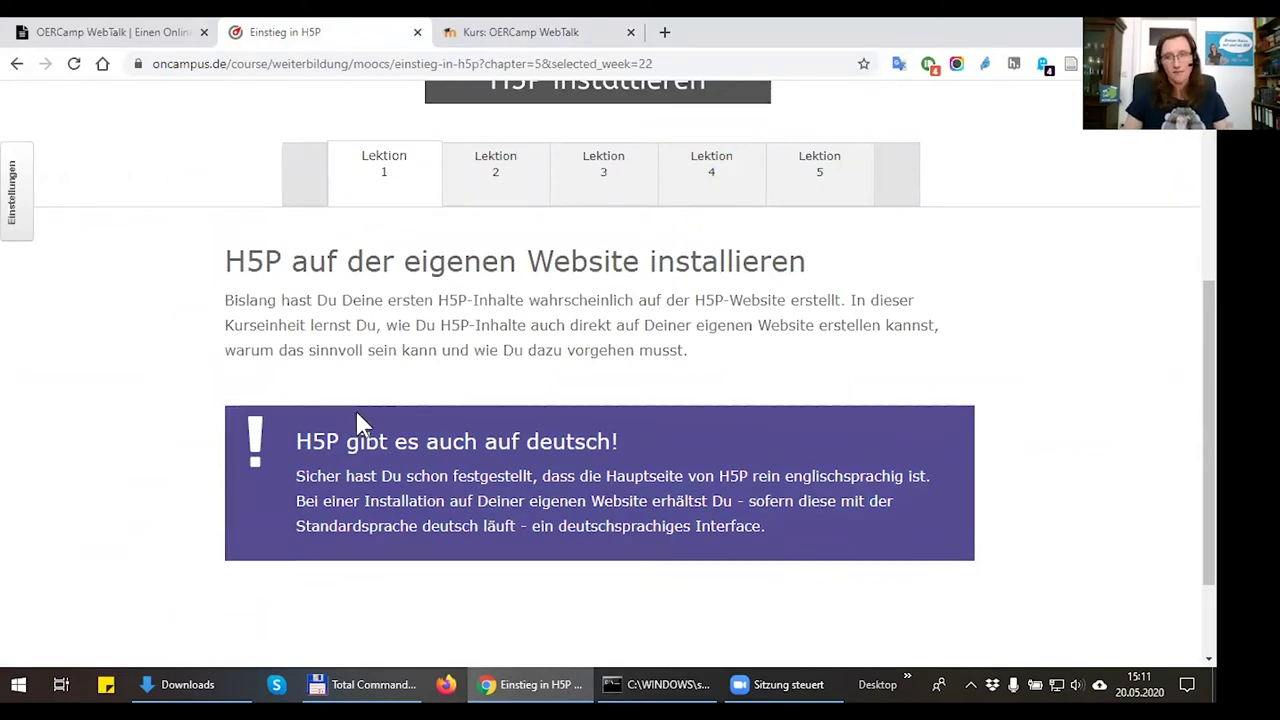
left_click(475, 31)
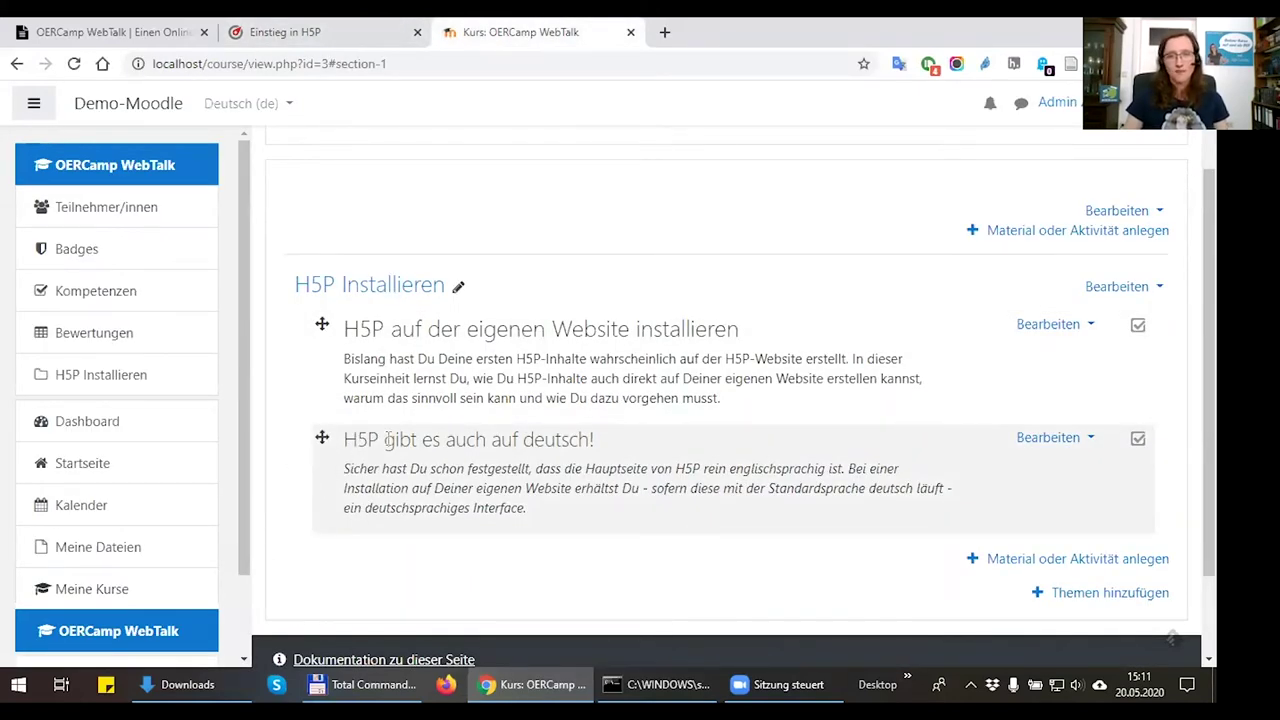
Reopen the "H5P gibt es auch auf deutsch!" text field for editing and insert an eye emoji with a space before its heading
left_click(1045, 437)
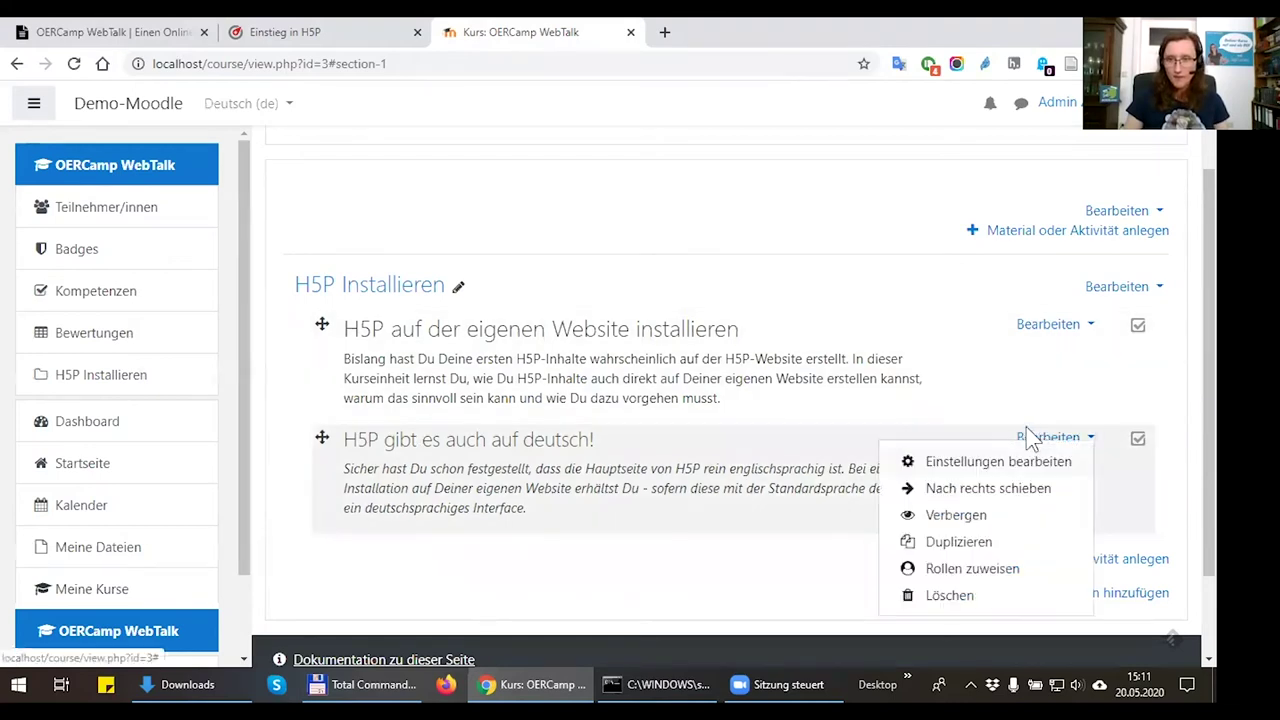
left_click(966, 465)
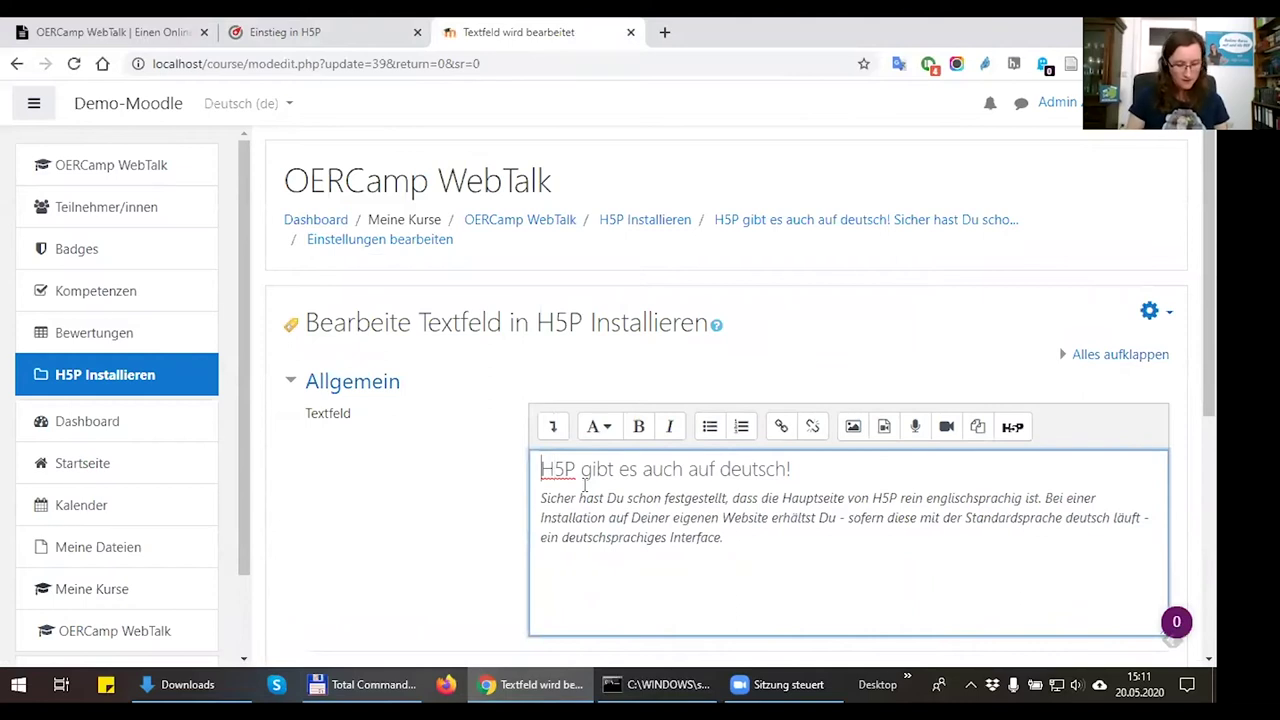
key("super+period")
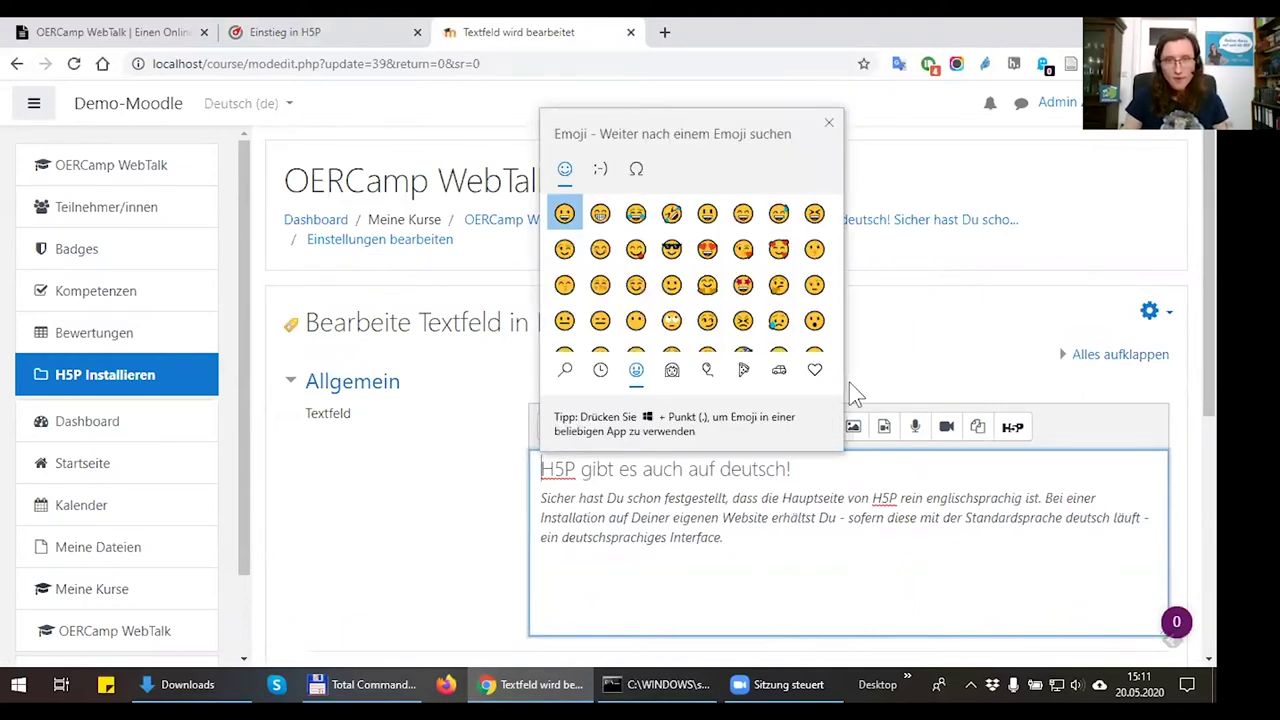
type("!")
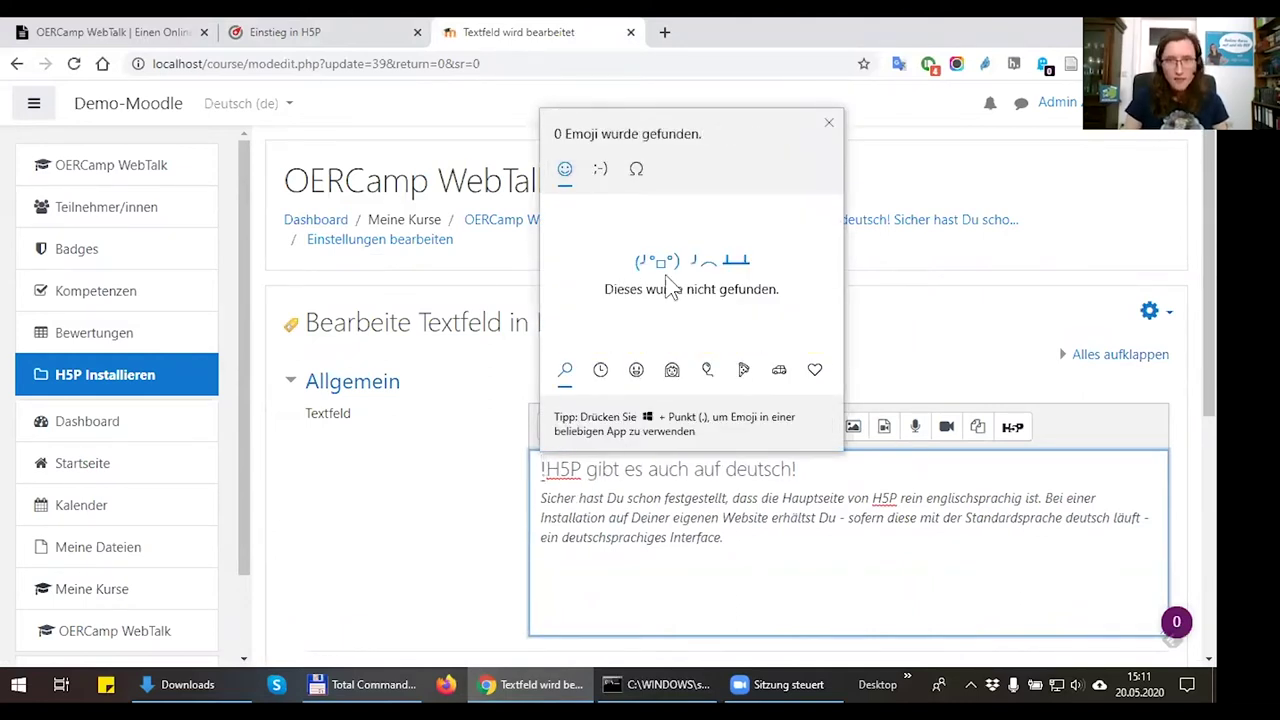
key("BackSpace")
scroll(672, 320, "down", 5)
scroll(675, 335, "down", 10)
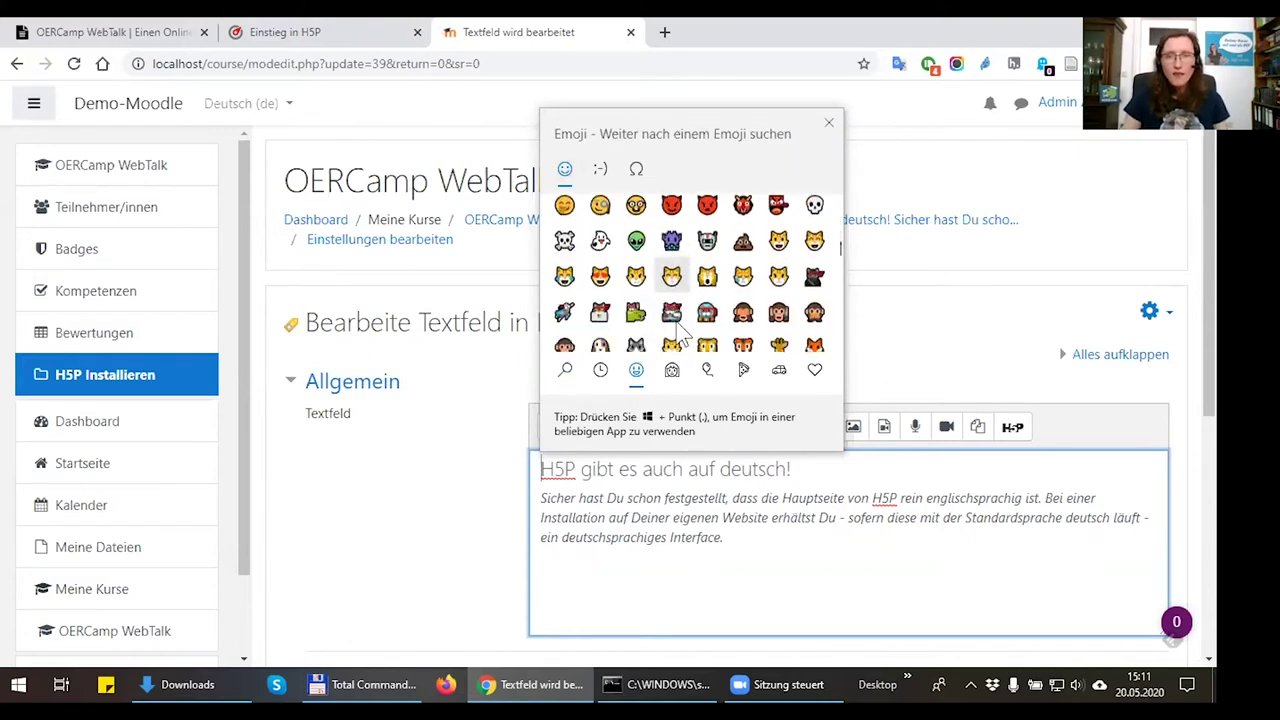
scroll(672, 340, "down", 10)
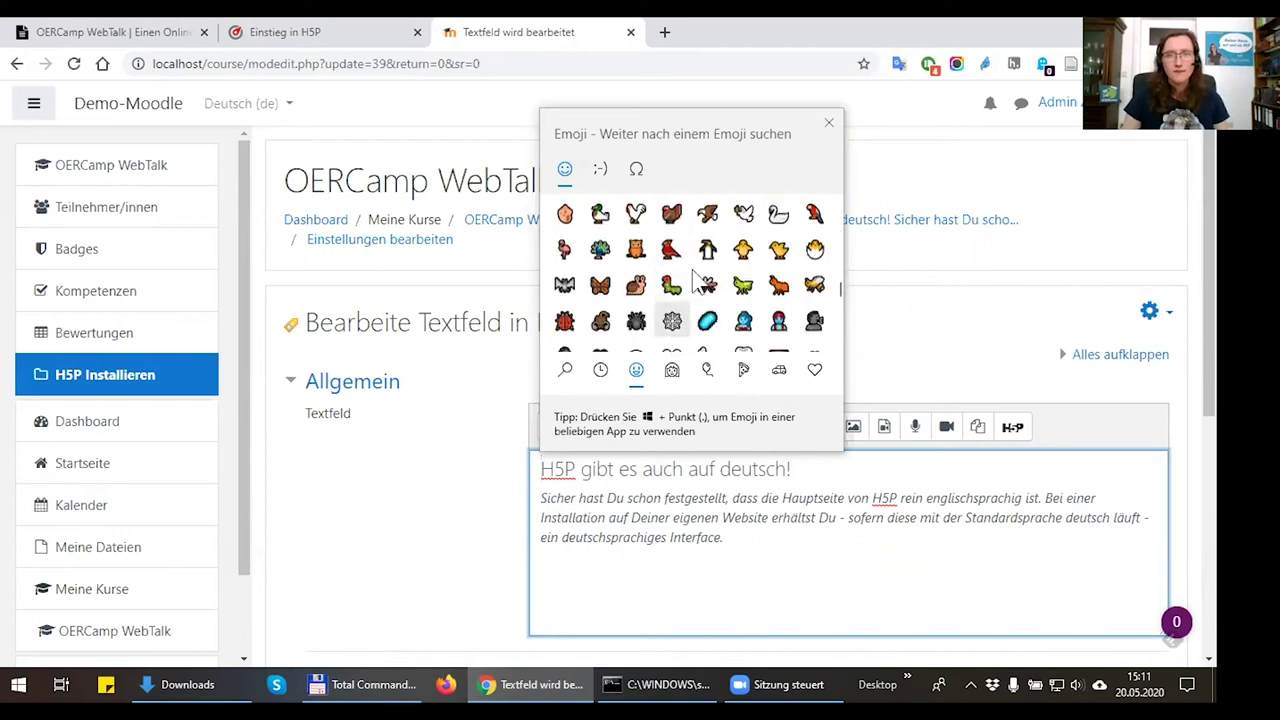
scroll(700, 300, "down", 3)
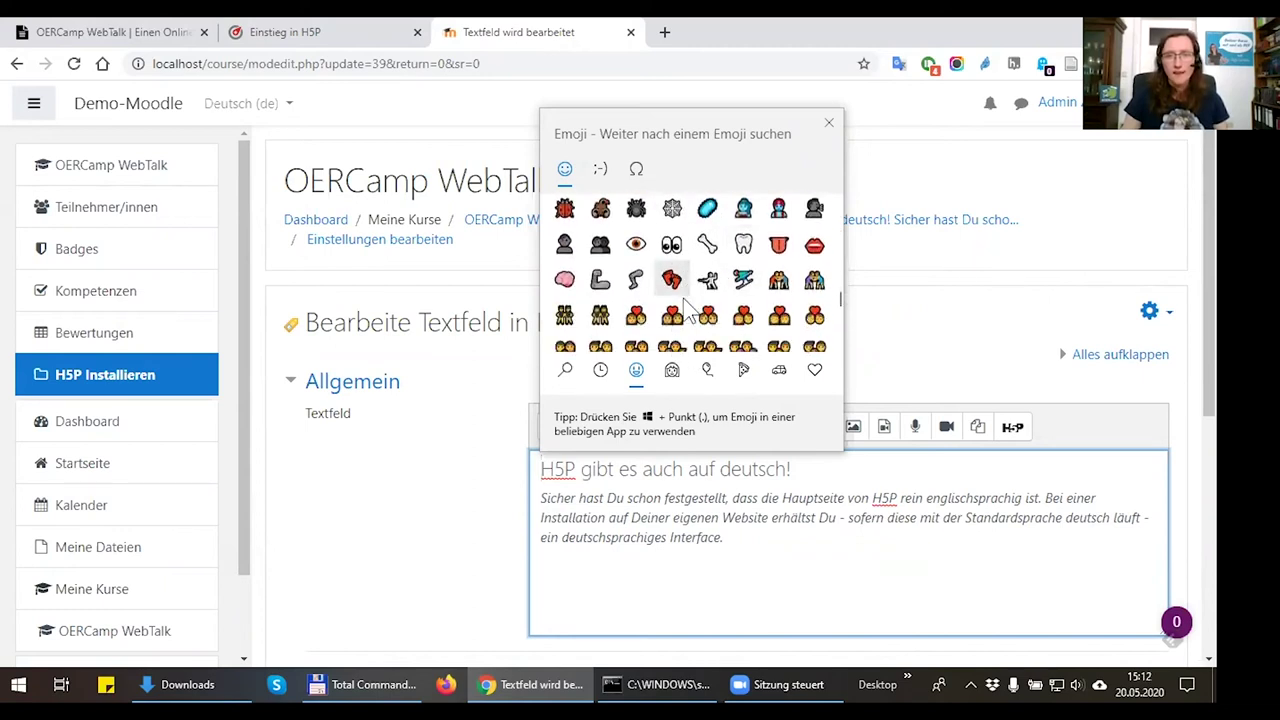
left_click(636, 214)
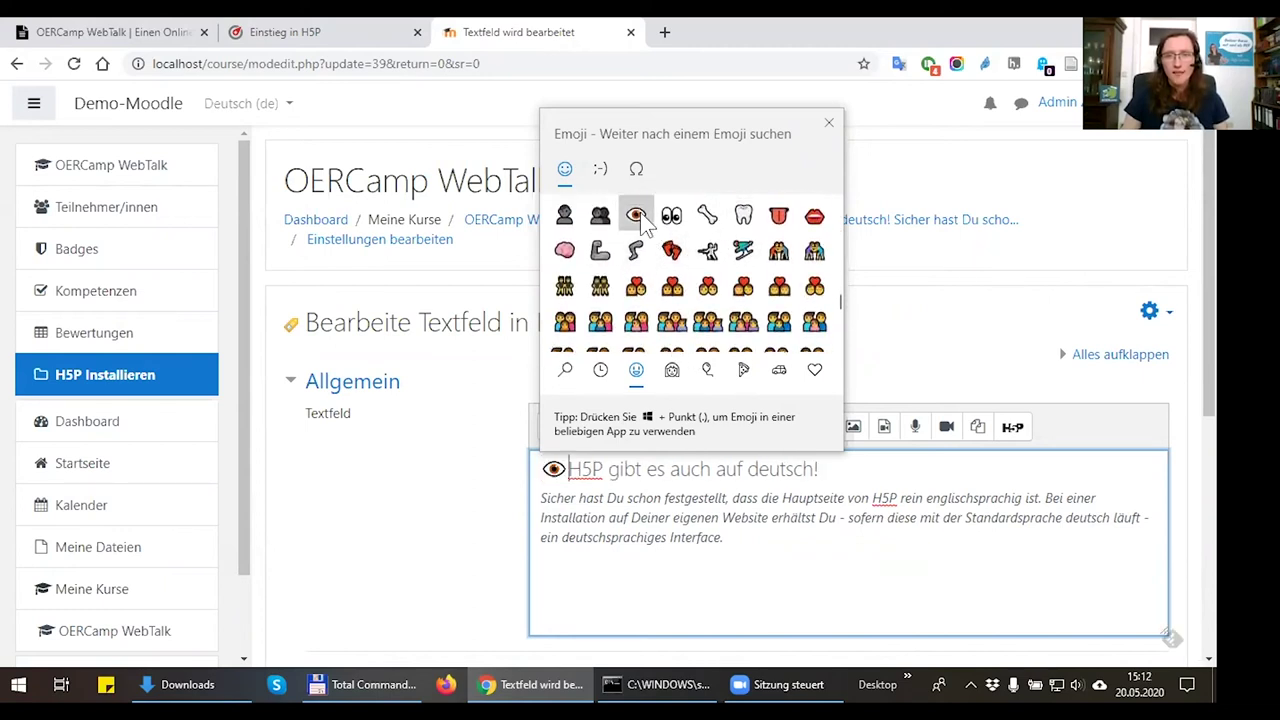
left_click(829, 122)
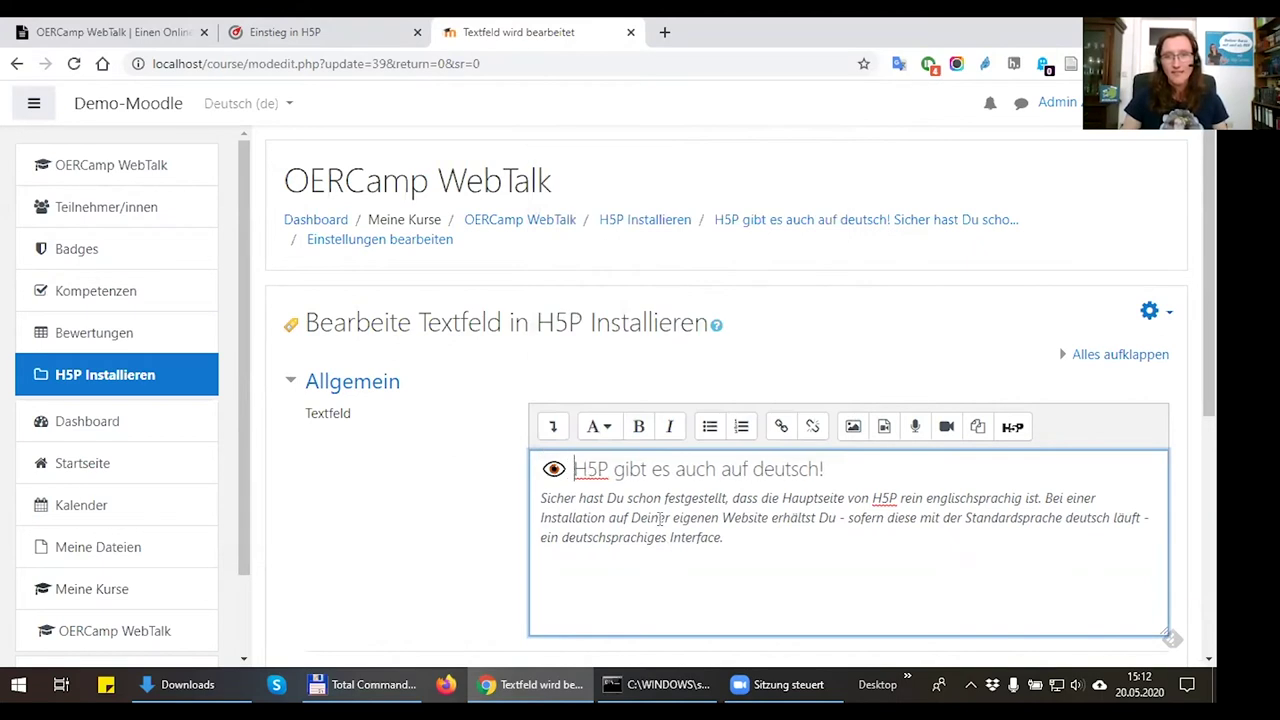
Save the edited note and return to the course page
scroll(800, 420, "down", 4)
left_click(636, 557)
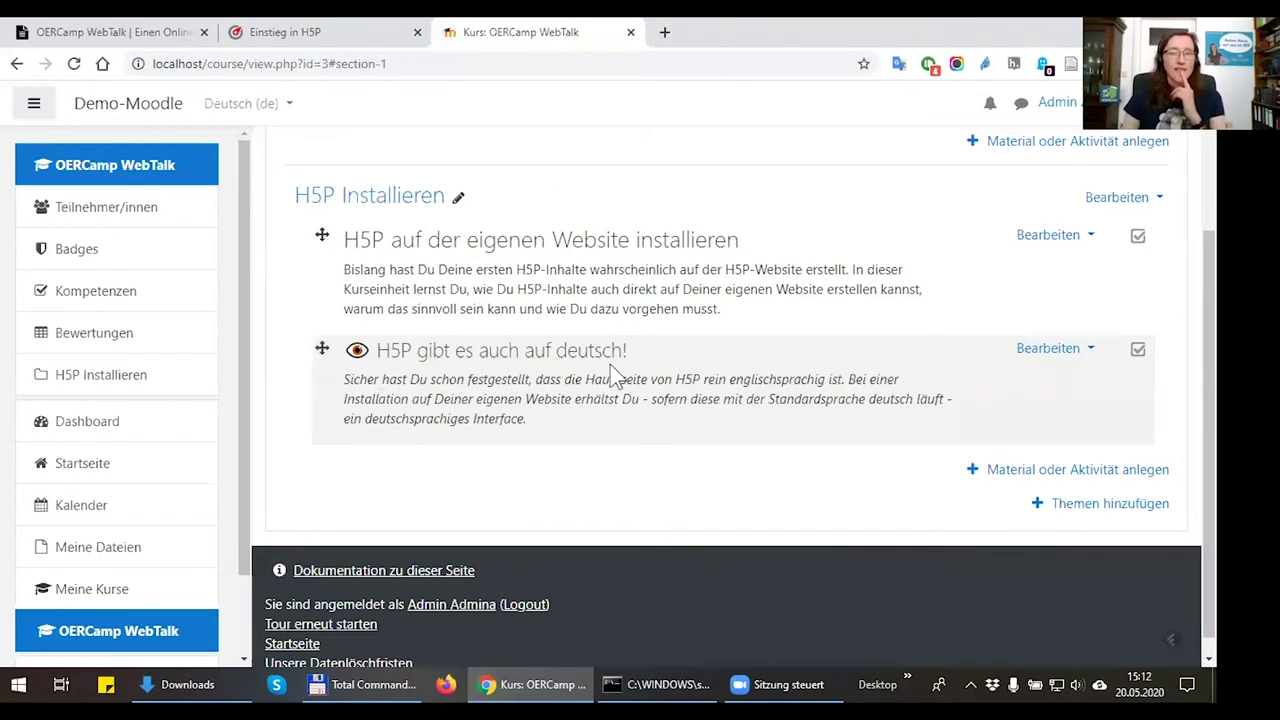
scroll(610, 364, "up", 2)
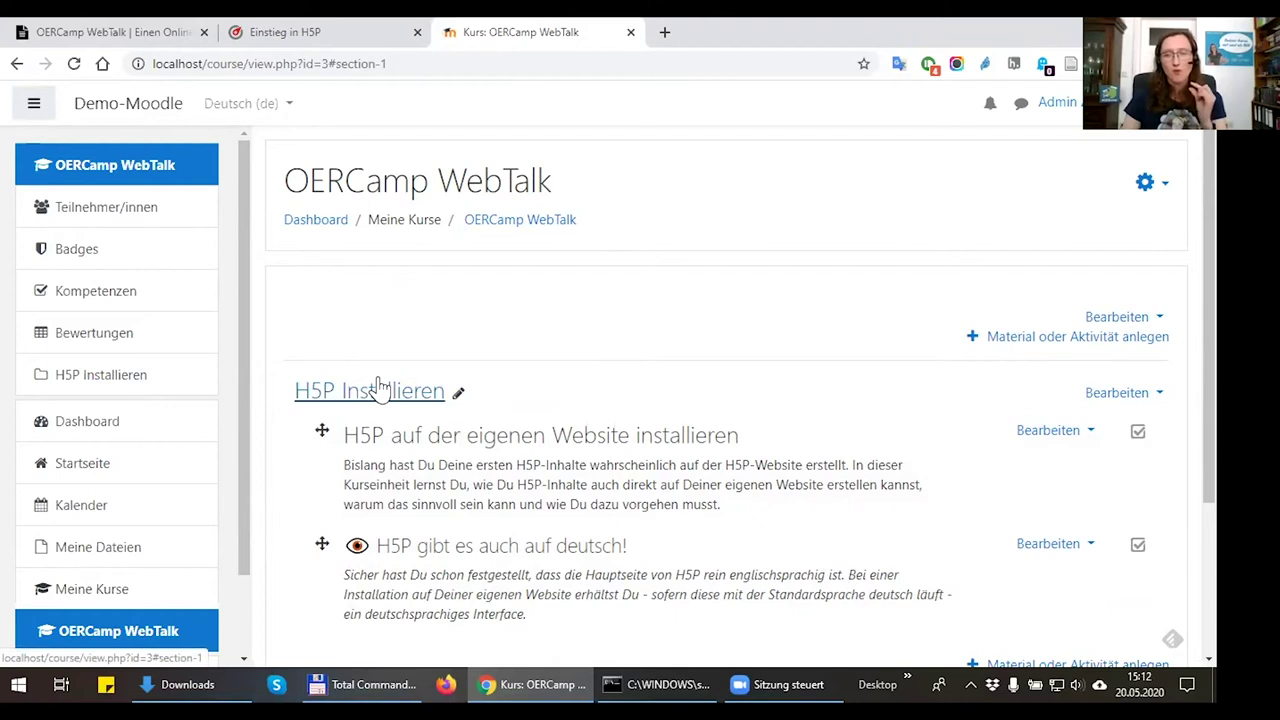
Compare Lektion 1 of the MOOC's "H5P installieren" chapter with the rebuilt "H5P Installieren" section in the Moodle course
left_click(340, 31)
scroll(527, 460, "up", 3)
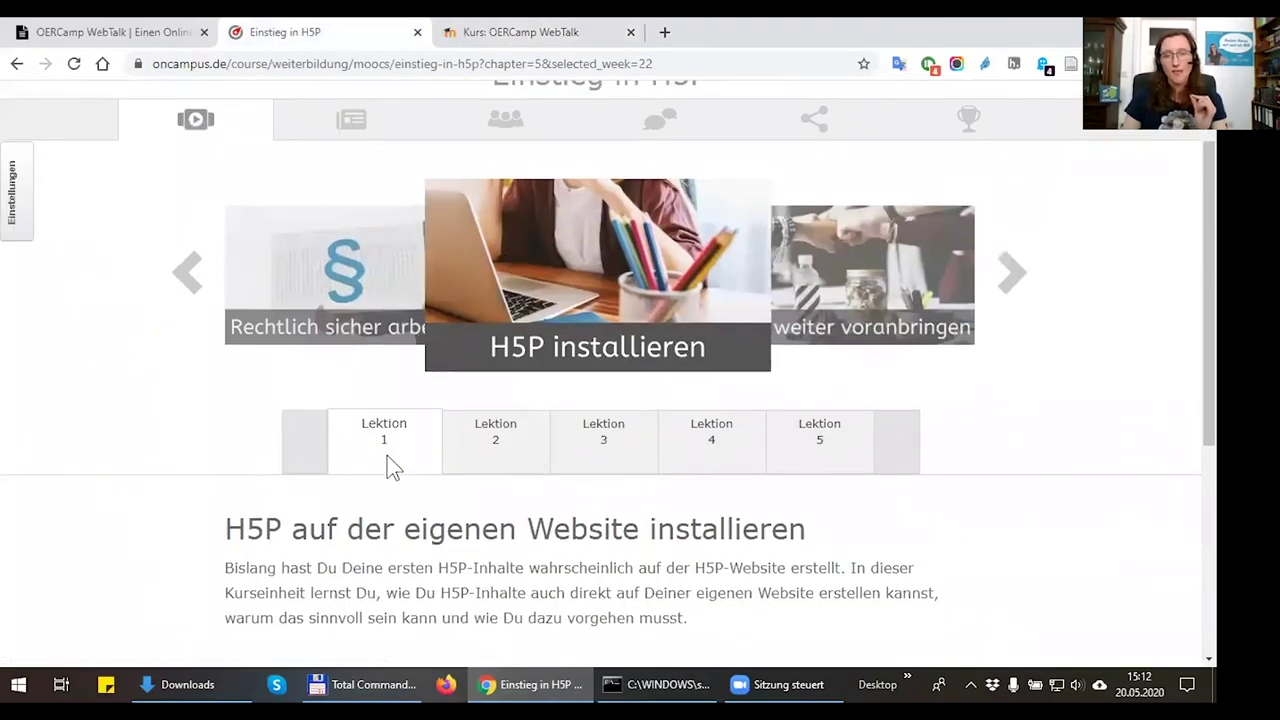
scroll(386, 452, "down", 2)
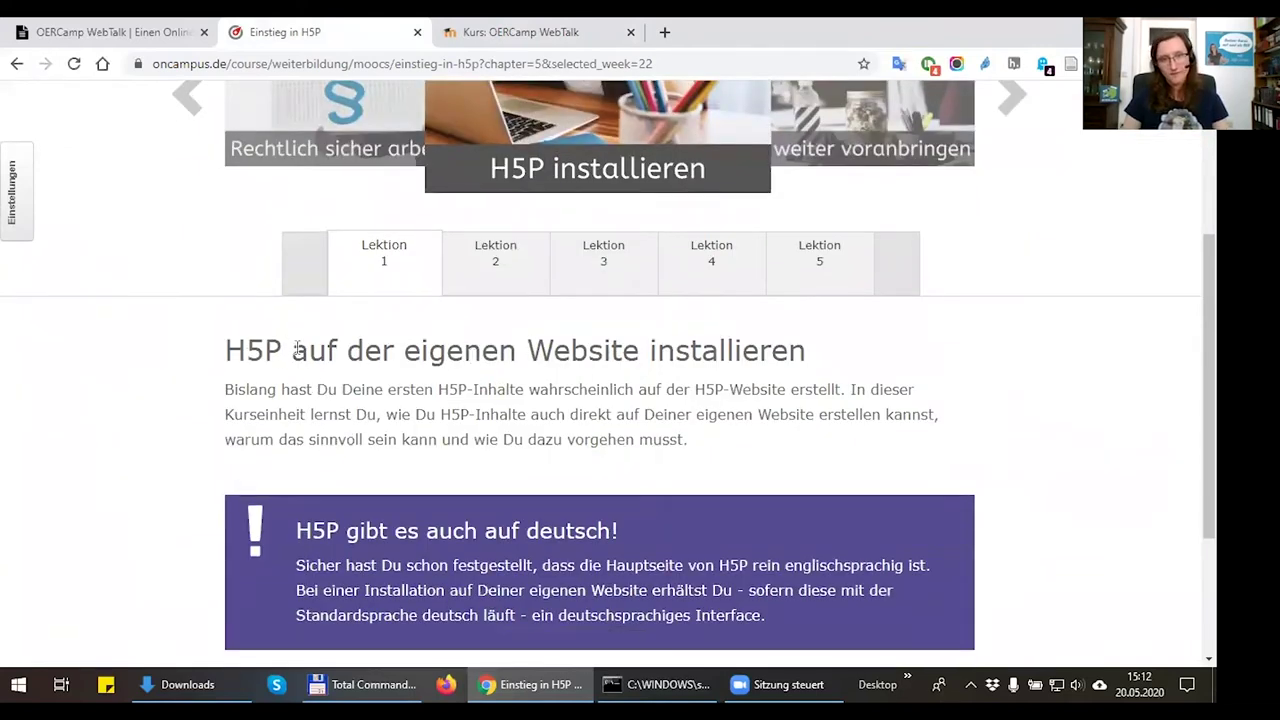
scroll(392, 497, "down", 1)
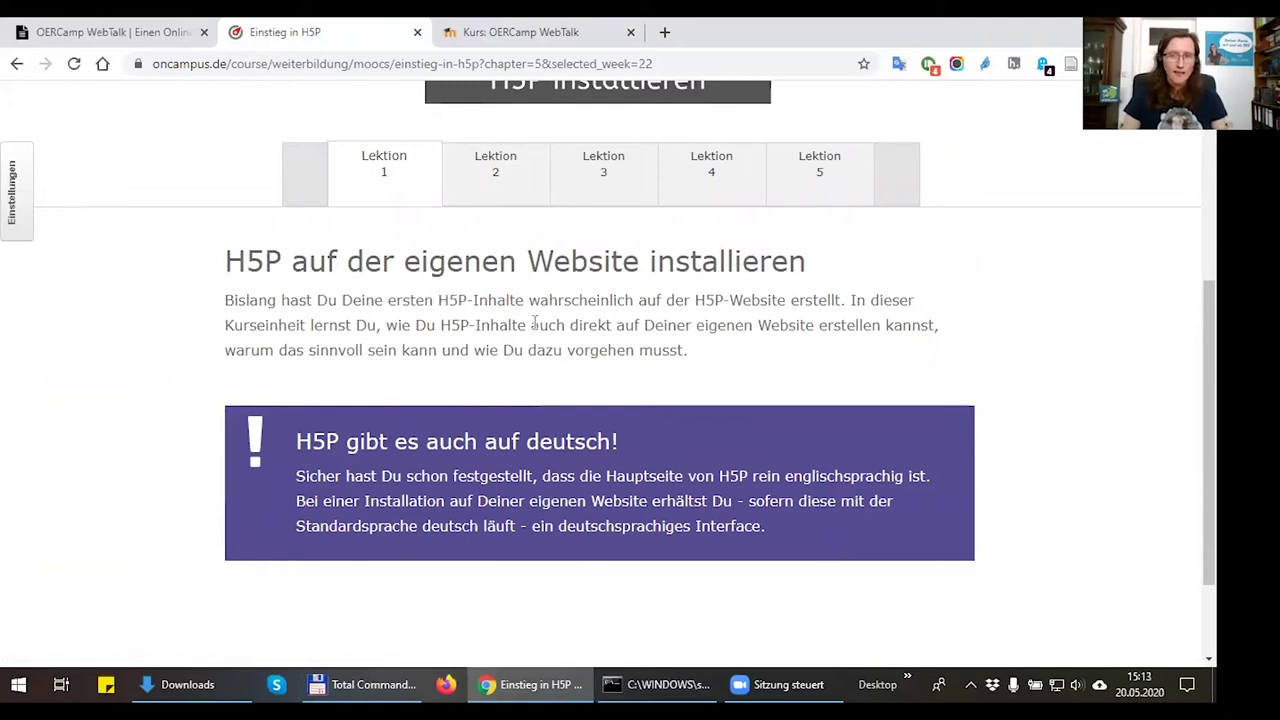
scroll(600, 350, "up", 1)
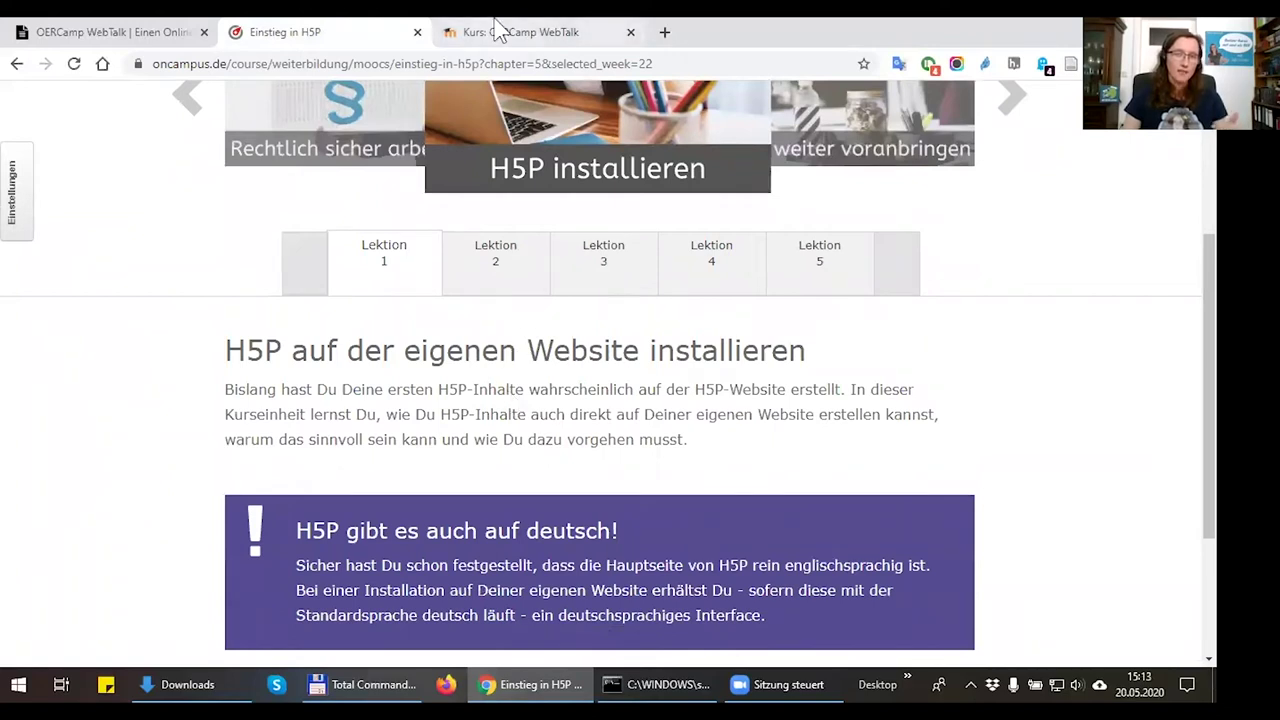
left_click(497, 30)
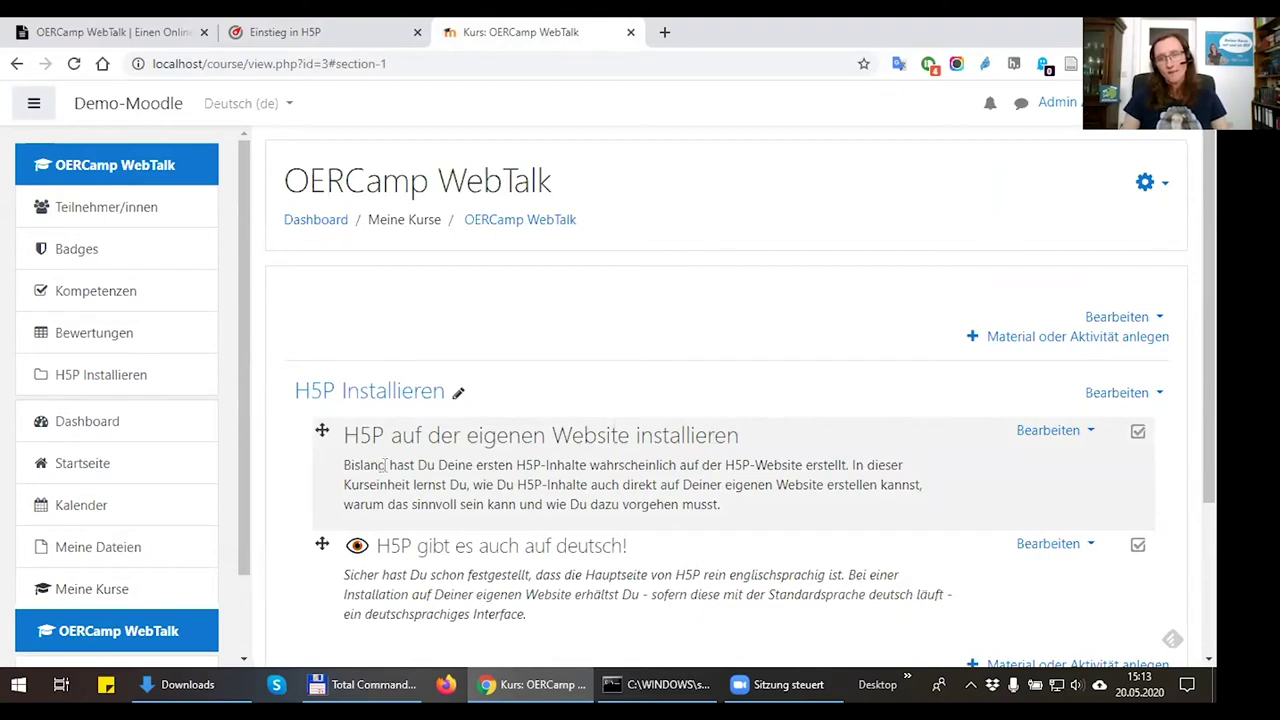
scroll(533, 540, "down", 2)
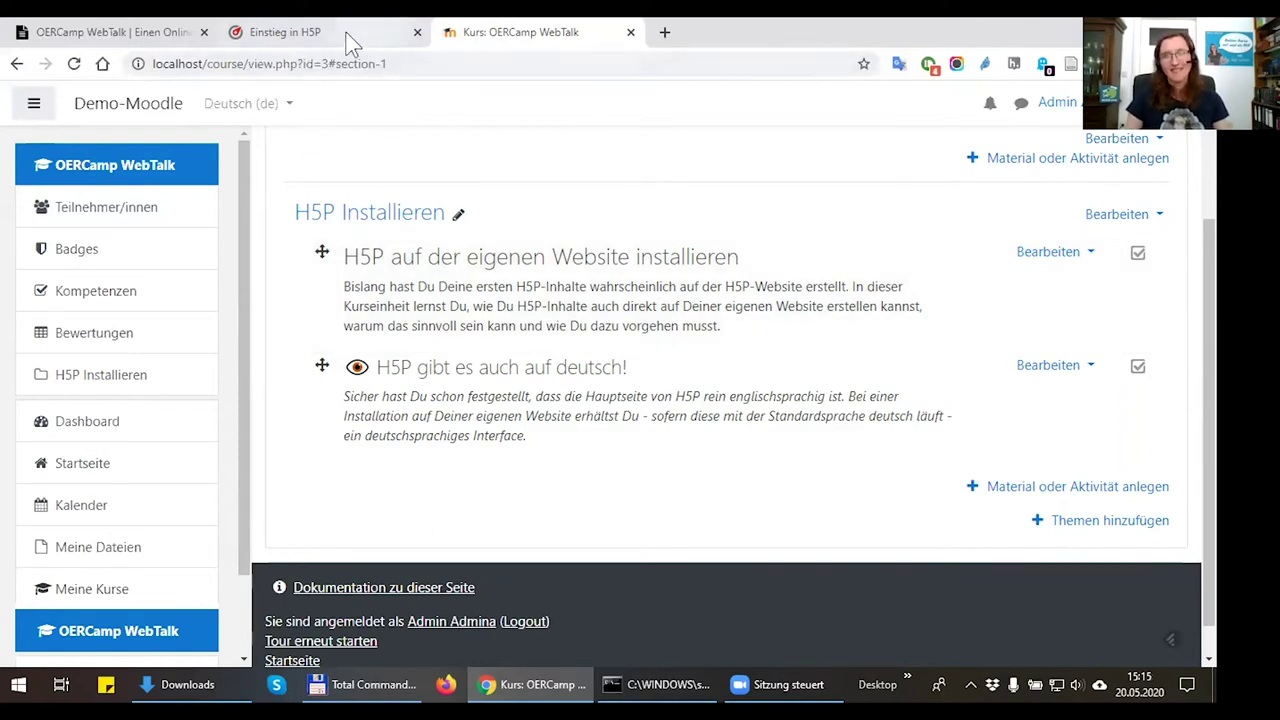
scroll(503, 229, "up", 3)
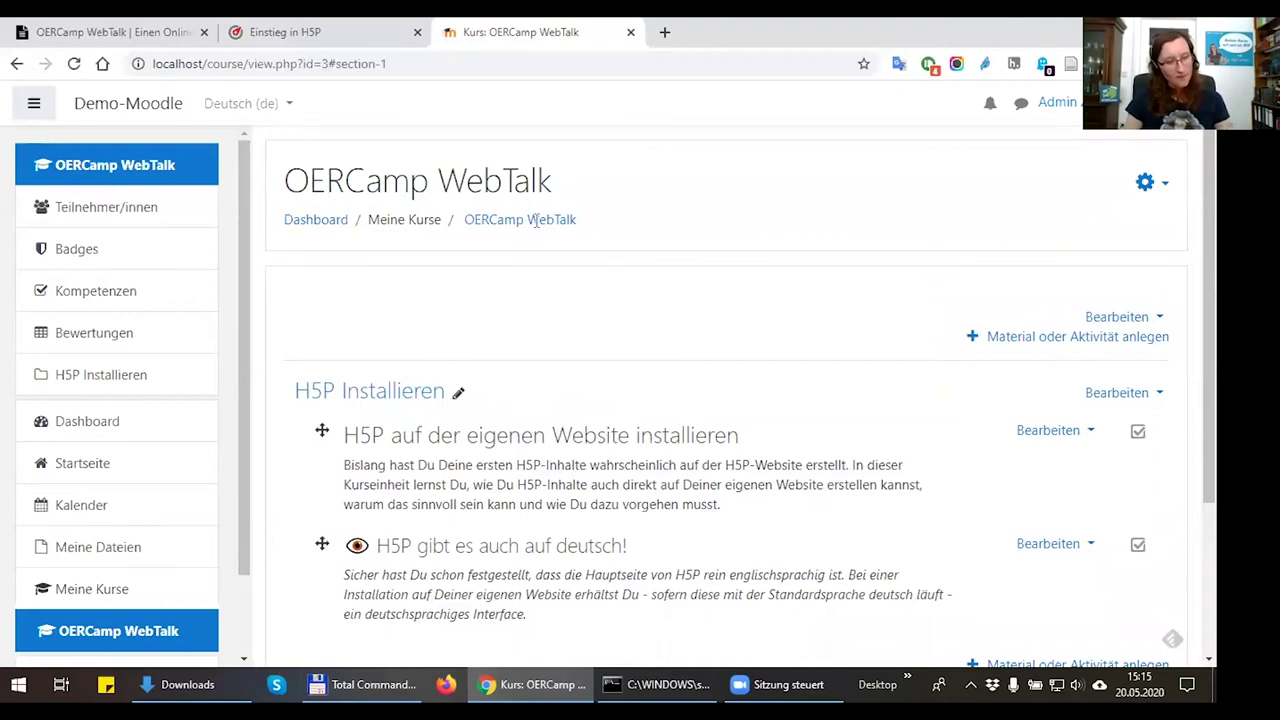
In the "Einstieg in H5P" MOOC, switch from the participant role back to the original role
left_click(366, 31)
scroll(288, 378, "up", 3)
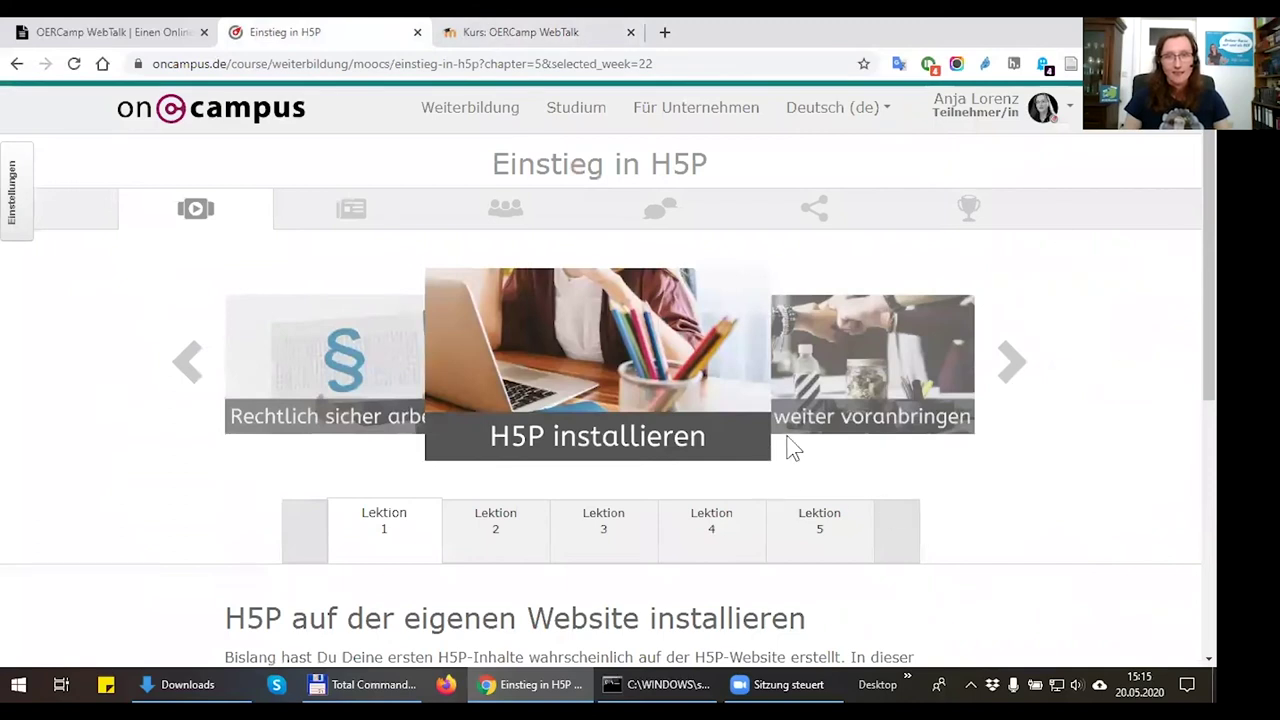
left_click(20, 190)
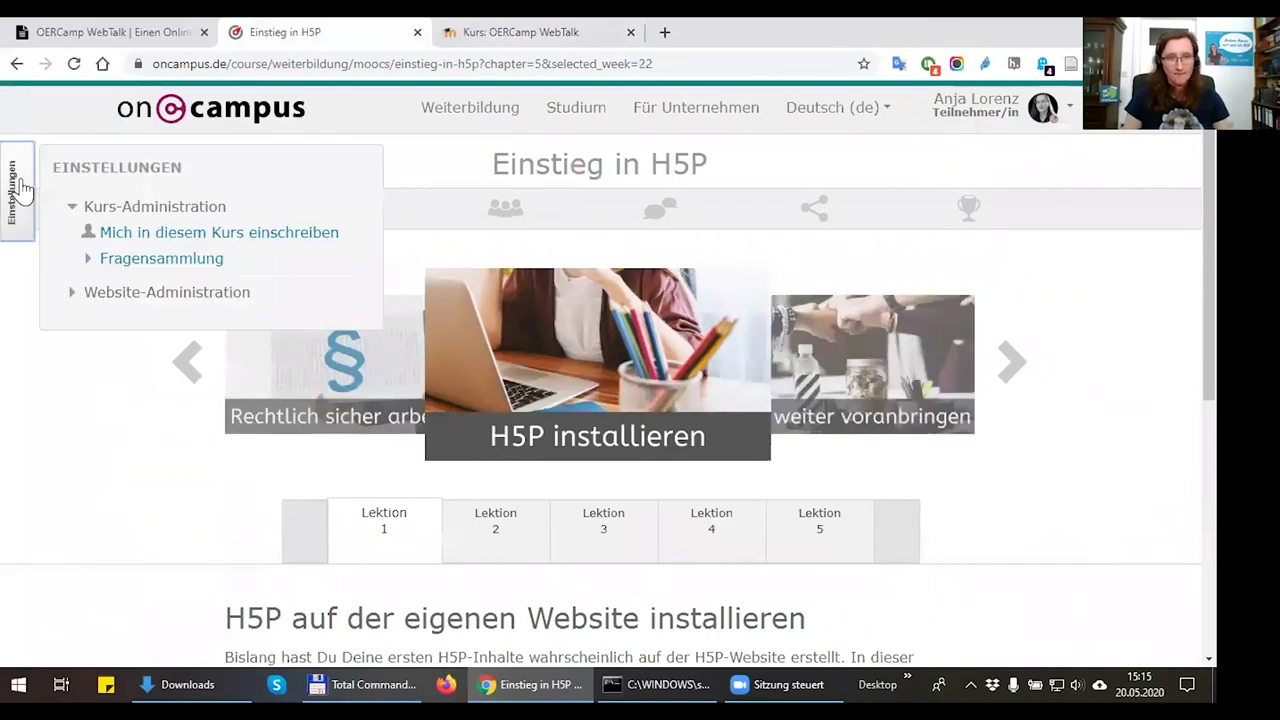
left_click(166, 296)
left_click(166, 296)
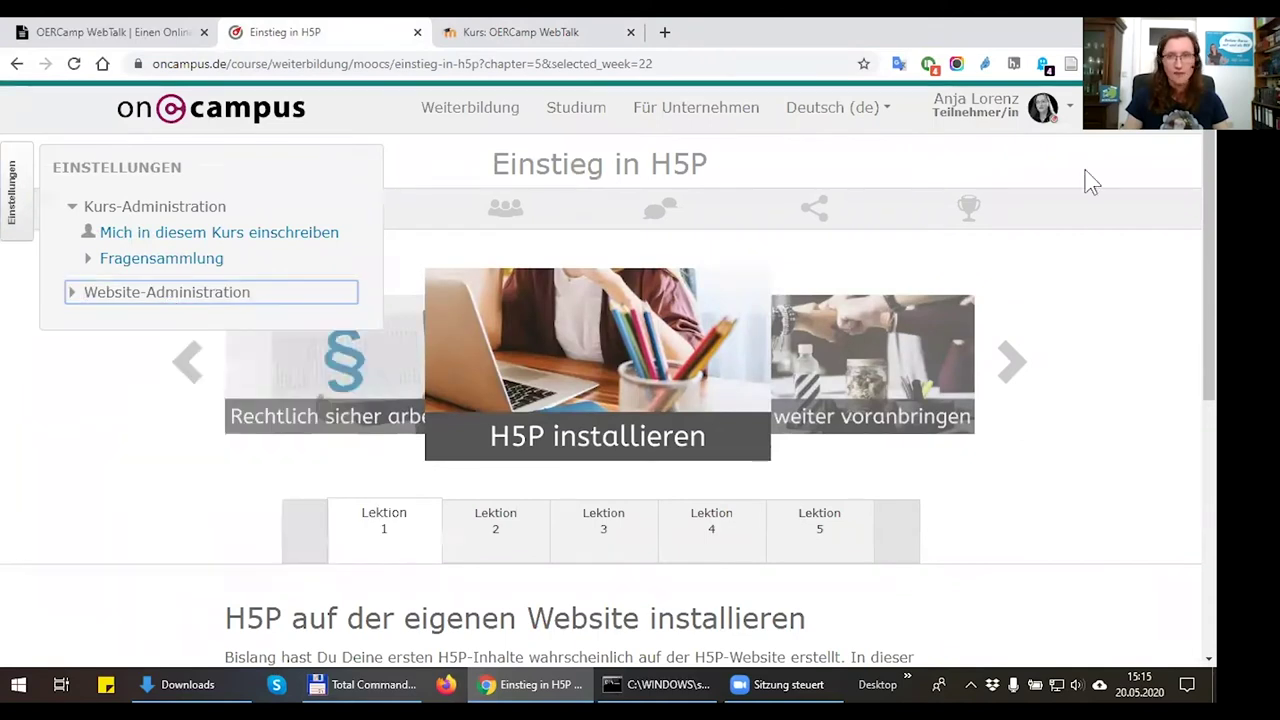
left_click(965, 105)
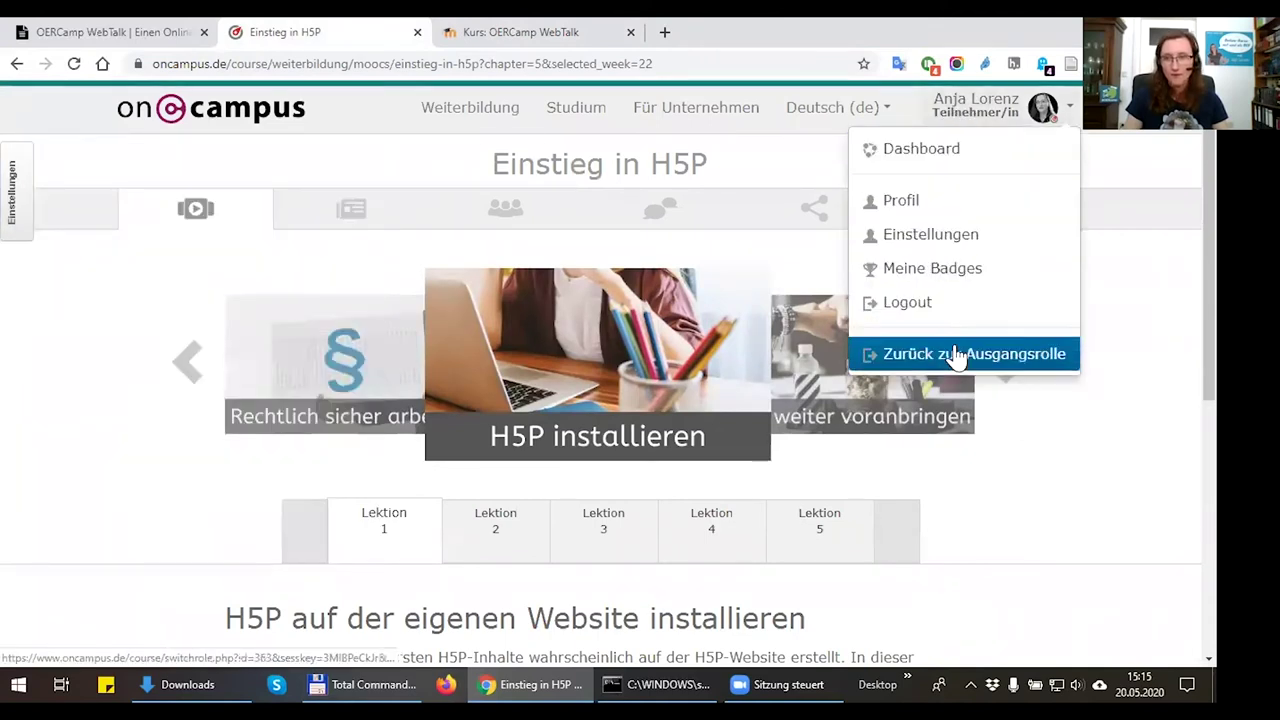
left_click(957, 356)
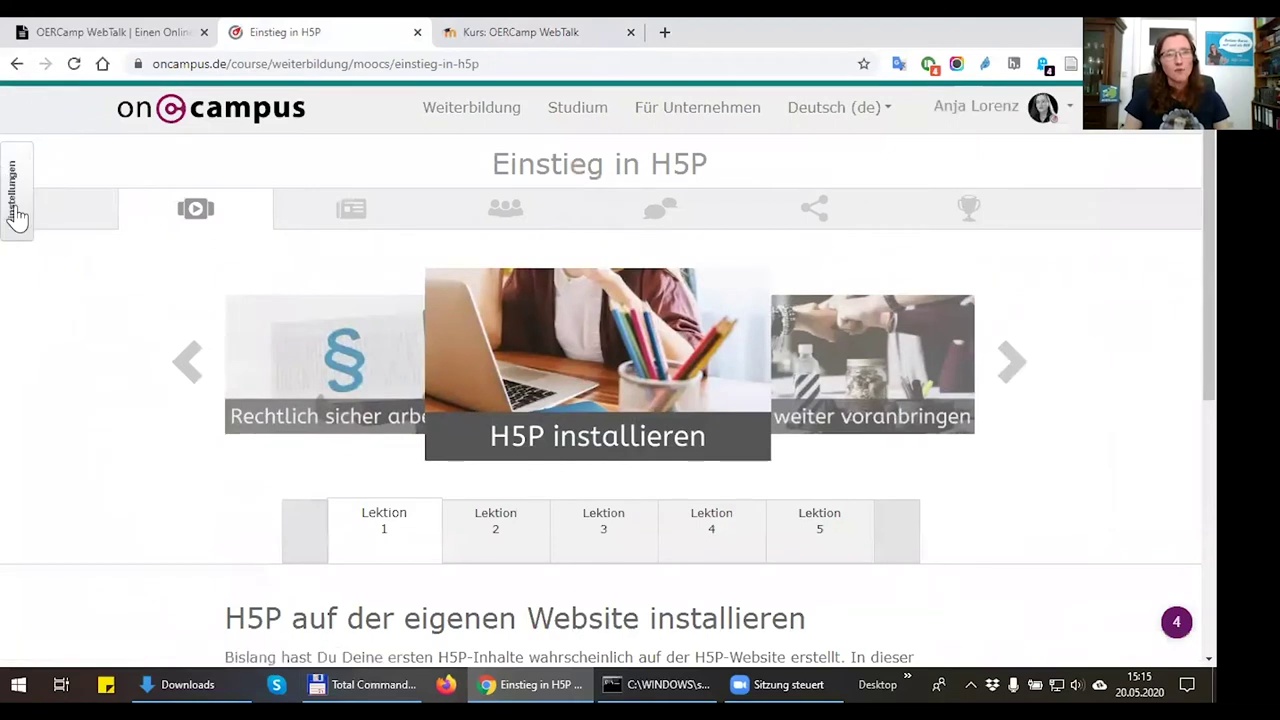
Start a backup of the MOOC course, exclude enrolled users, and continue to the selection of included content
left_click(16, 213)
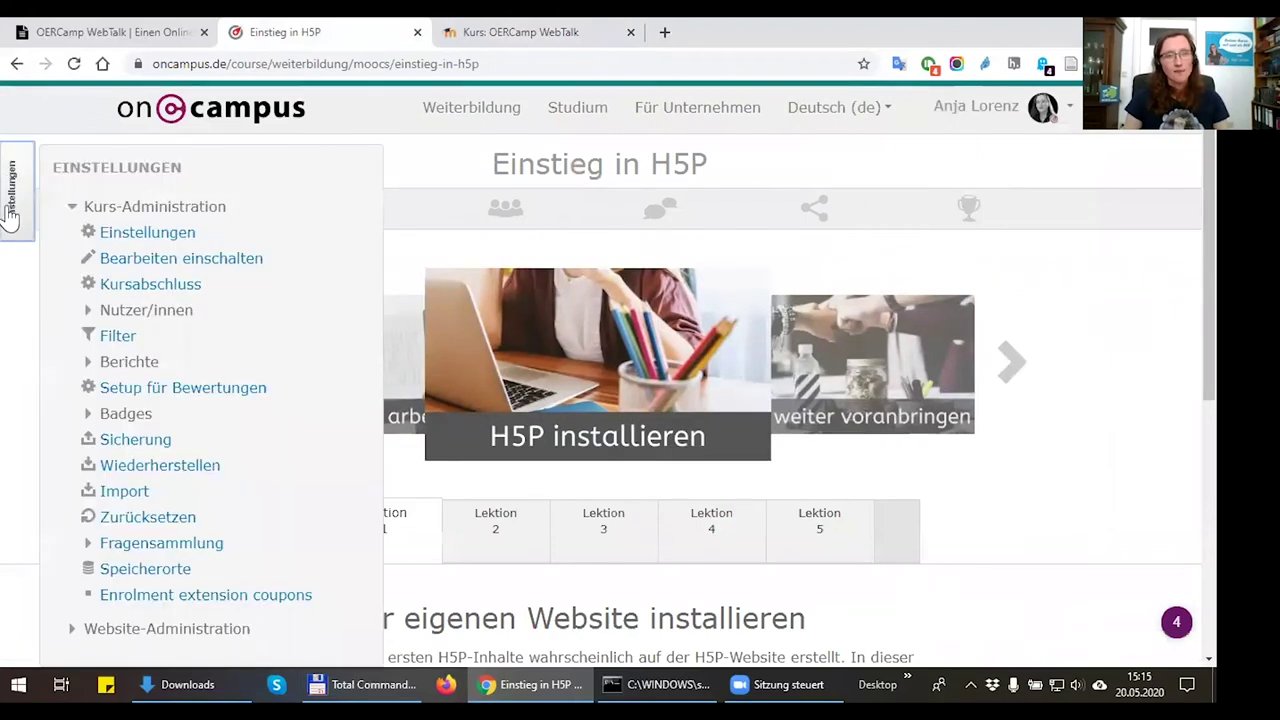
left_click(145, 450)
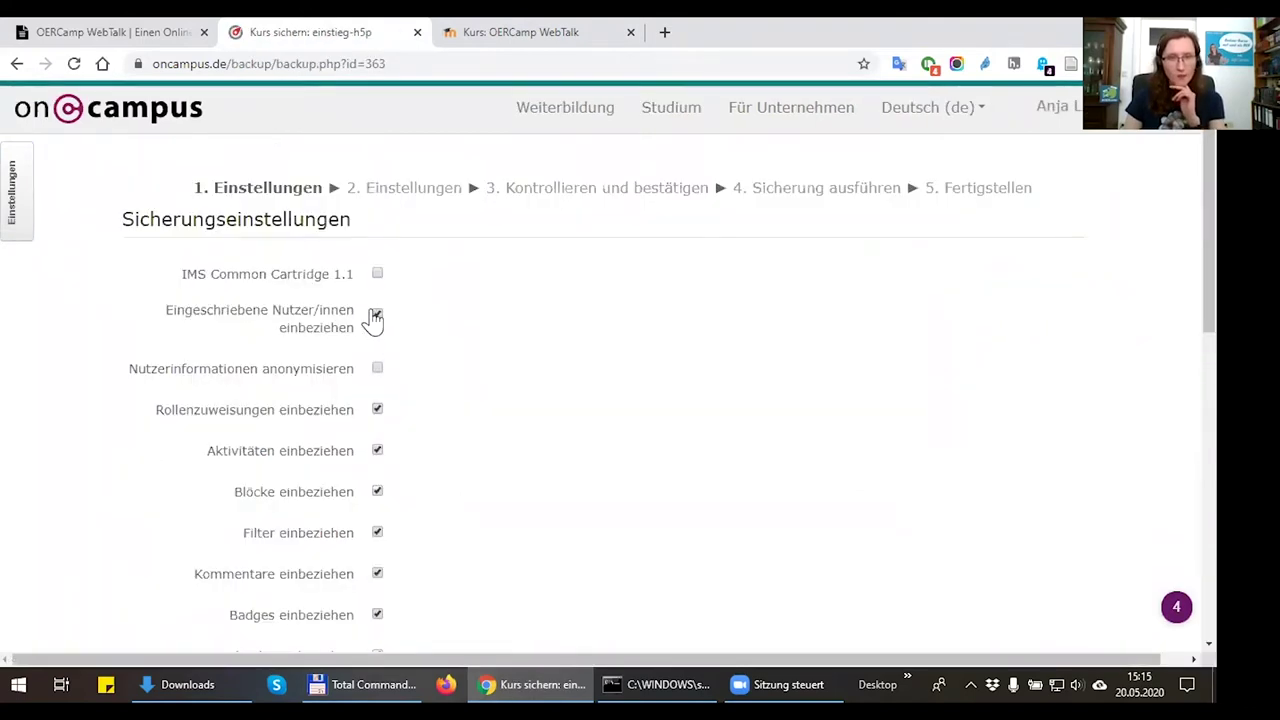
left_click(378, 315)
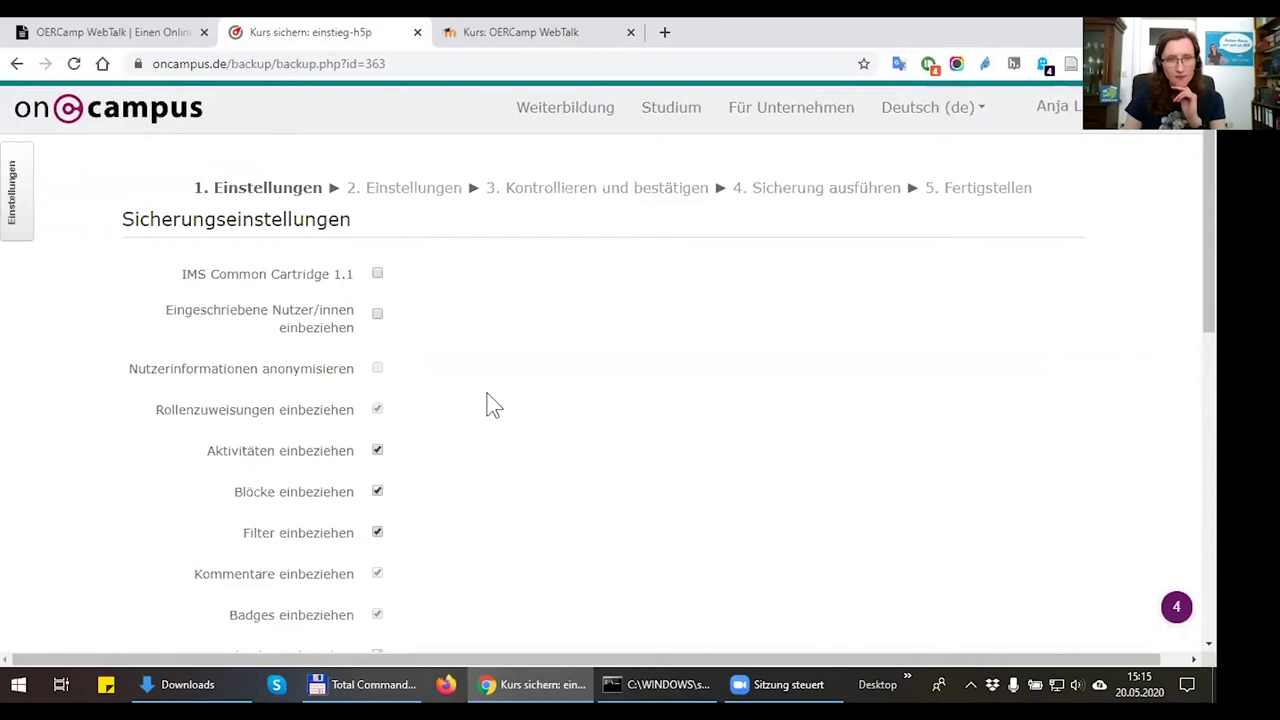
scroll(493, 405, "down", 5)
left_click(754, 418)
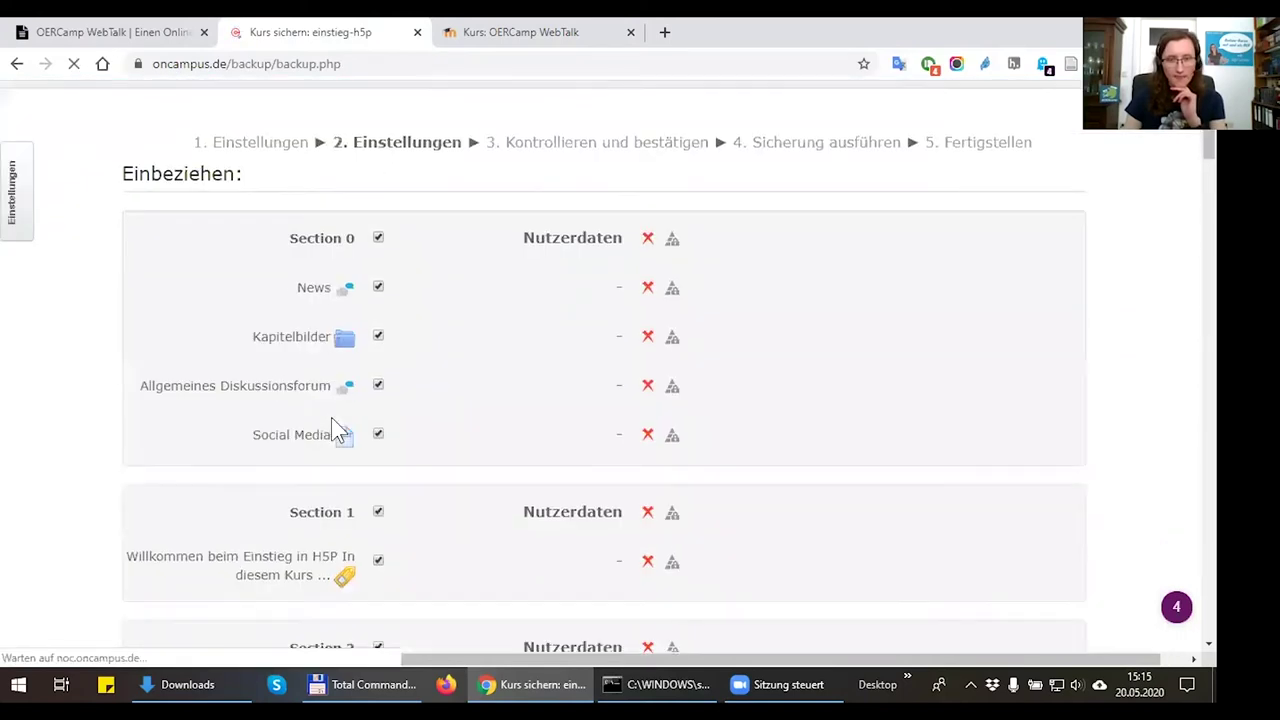
Keep all sections and activities included in the backup and proceed to the review and confirmation stage
scroll(331, 417, "down", 2)
scroll(420, 300, "up", 1)
scroll(395, 380, "down", 3)
scroll(385, 366, "down", 7)
scroll(388, 368, "down", 20)
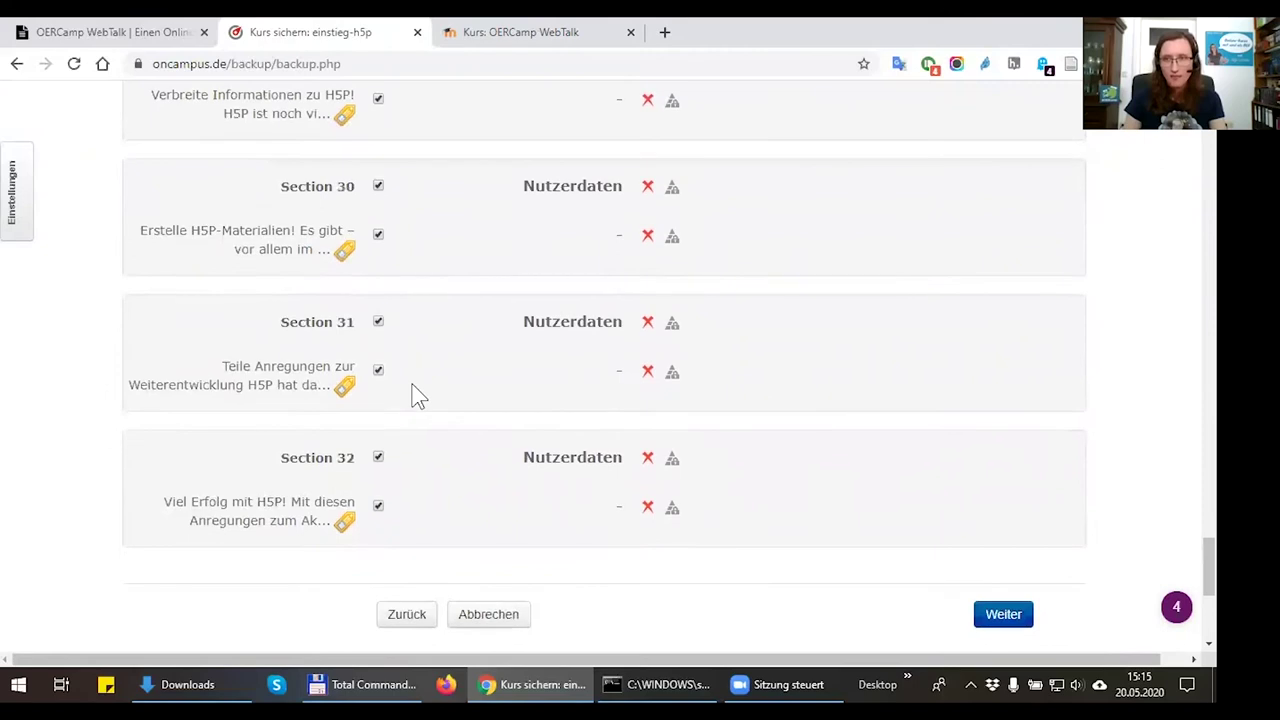
scroll(418, 395, "down", 4)
left_click(1005, 262)
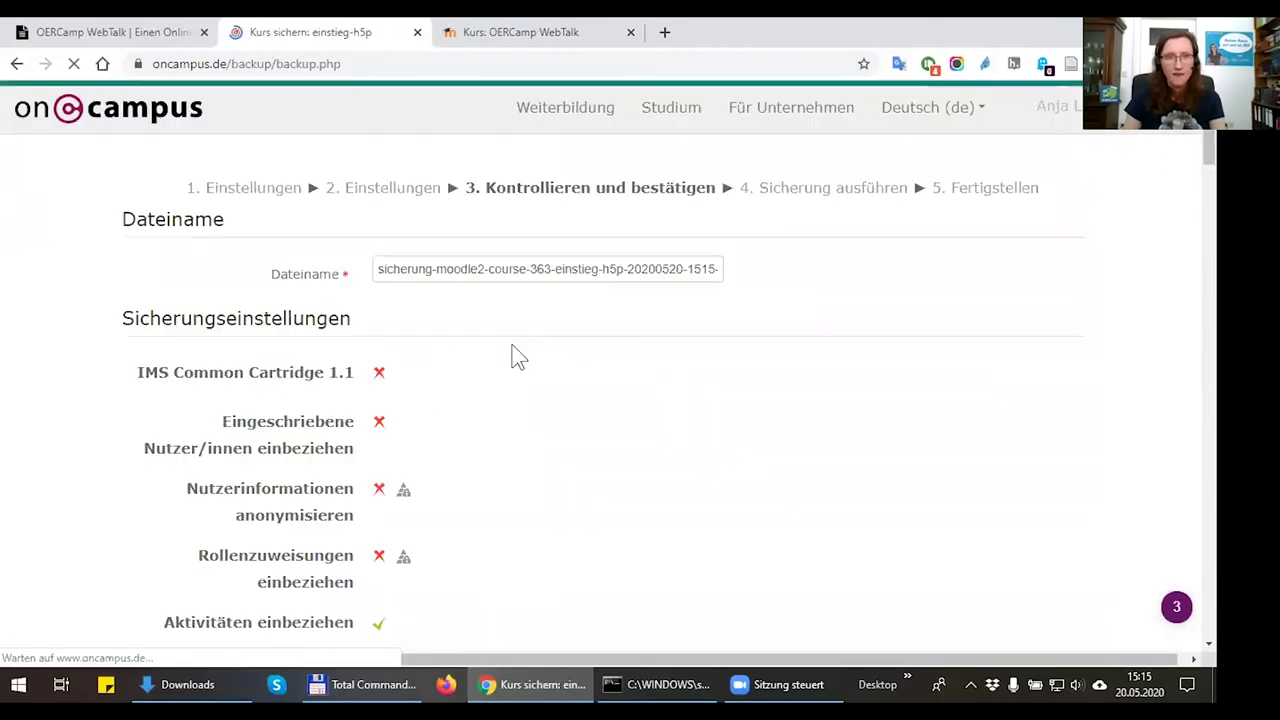
Review the backup settings and included elements of the "Einstieg in H5P" course, and run the backup
scroll(450, 390, "down", 2)
scroll(447, 380, "down", 4)
scroll(447, 380, "up", 6)
scroll(447, 380, "down", 9)
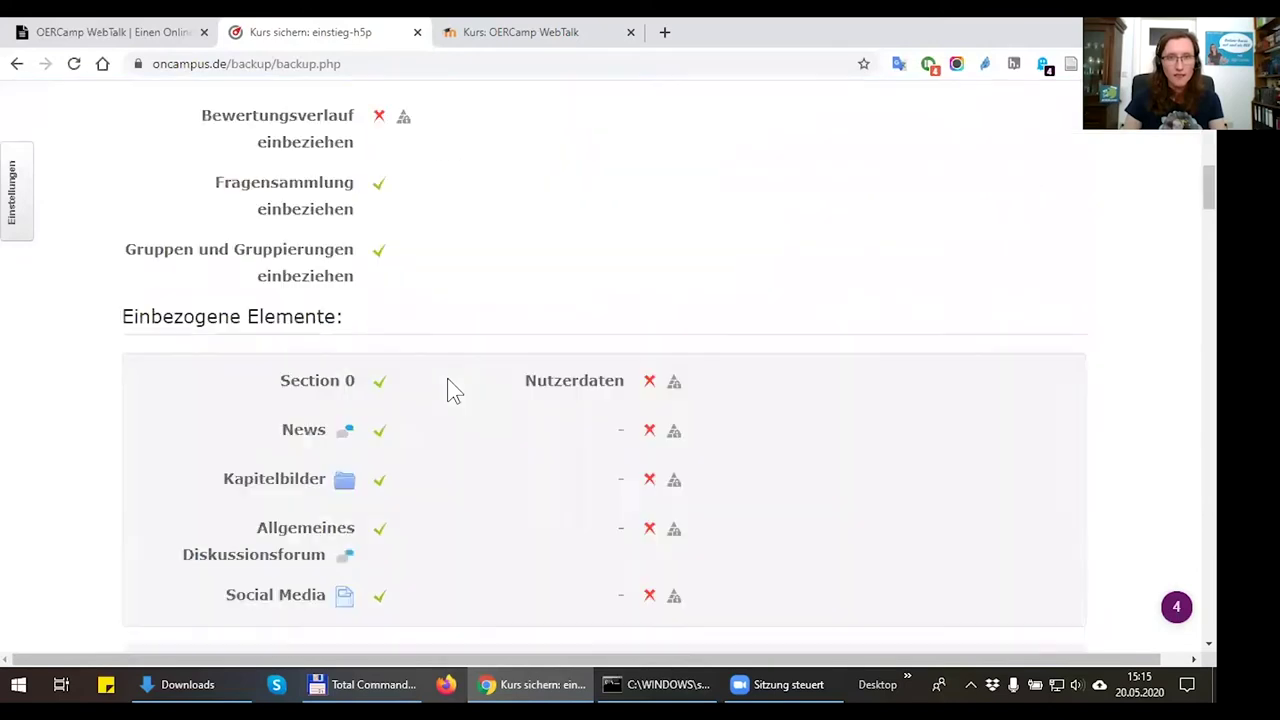
scroll(449, 382, "down", 20)
scroll(449, 382, "up", 15)
scroll(458, 324, "down", 15)
left_click(958, 190)
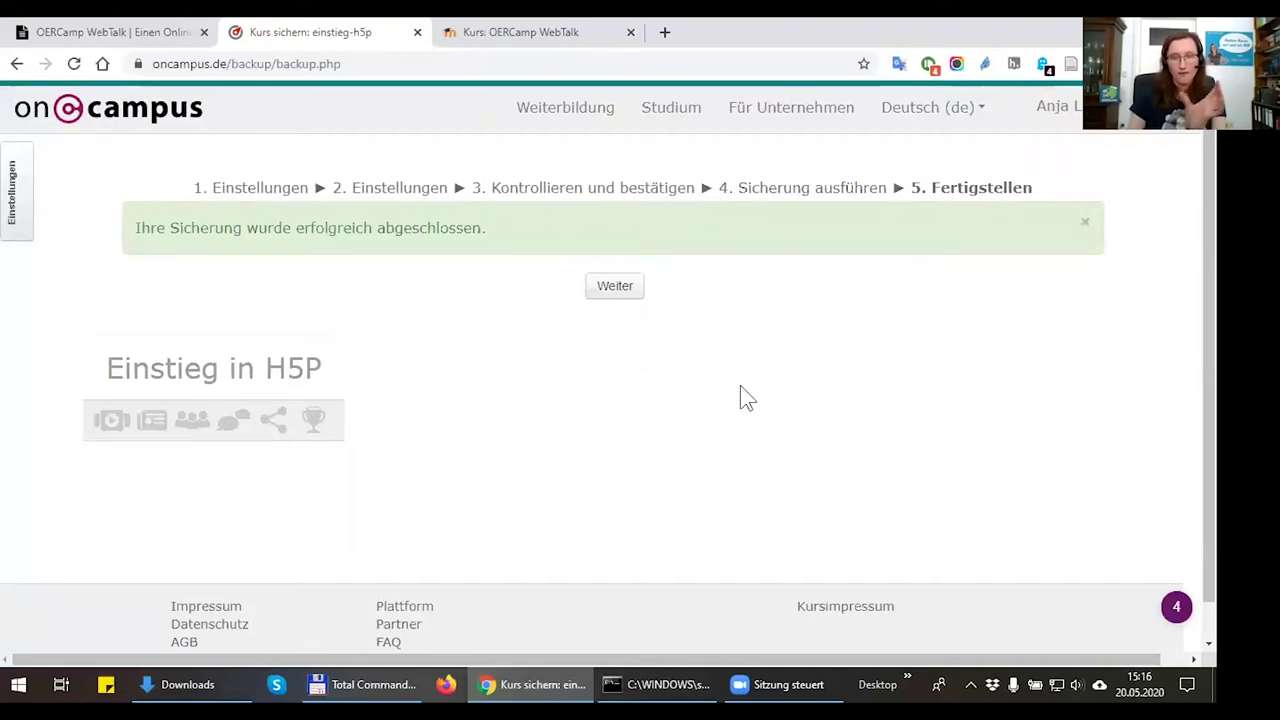
left_click(614, 286)
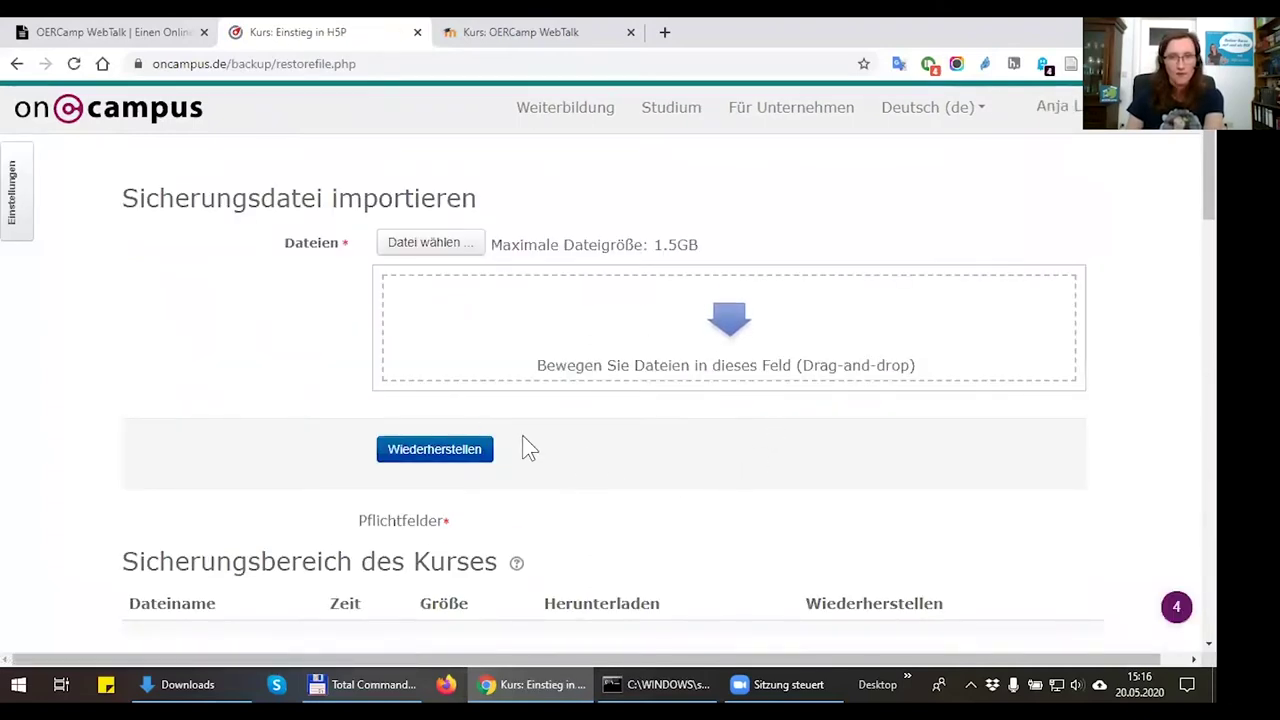
scroll(522, 442, "down", 3)
scroll(600, 466, "down", 1)
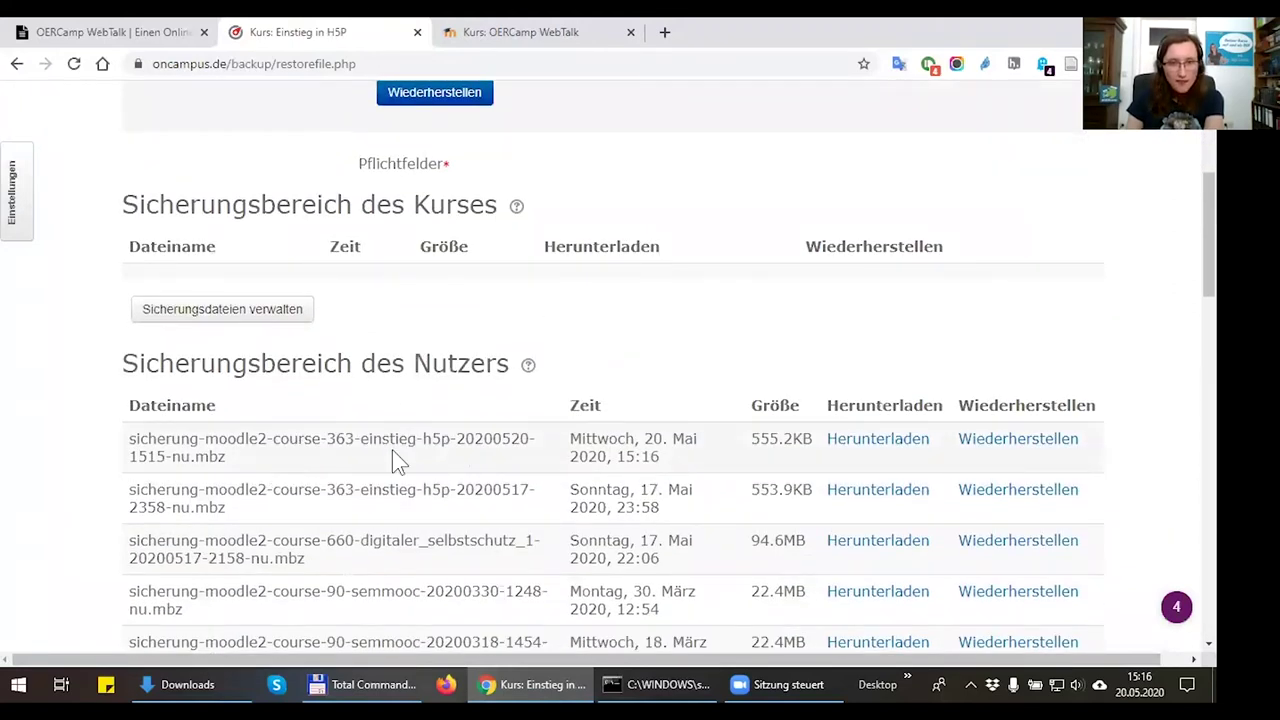
scroll(700, 440, "down", 1)
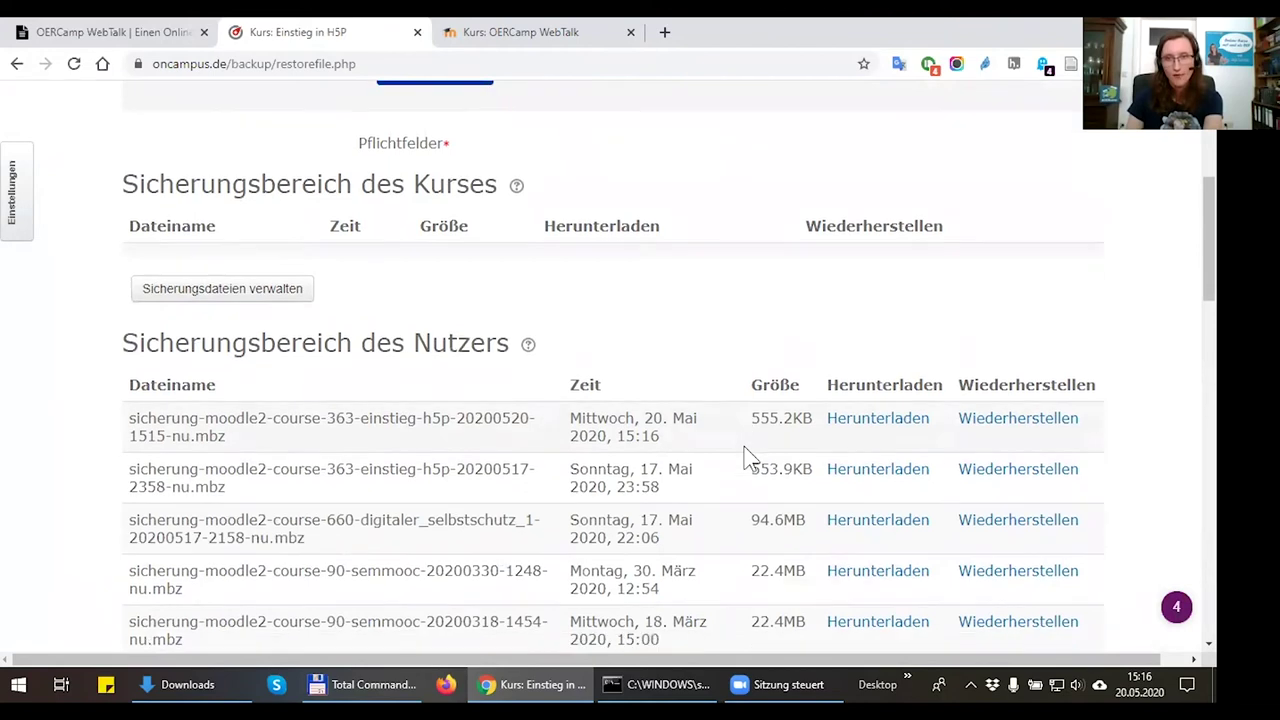
left_click(908, 353)
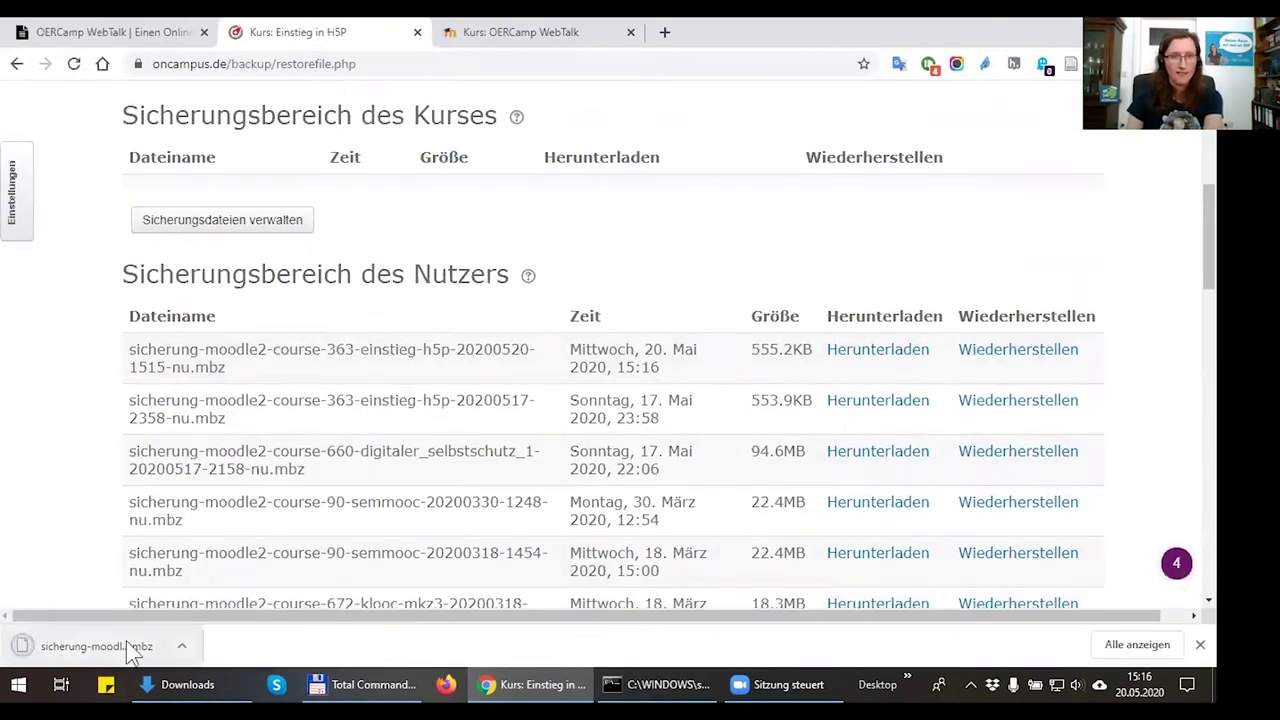
left_click(365, 686)
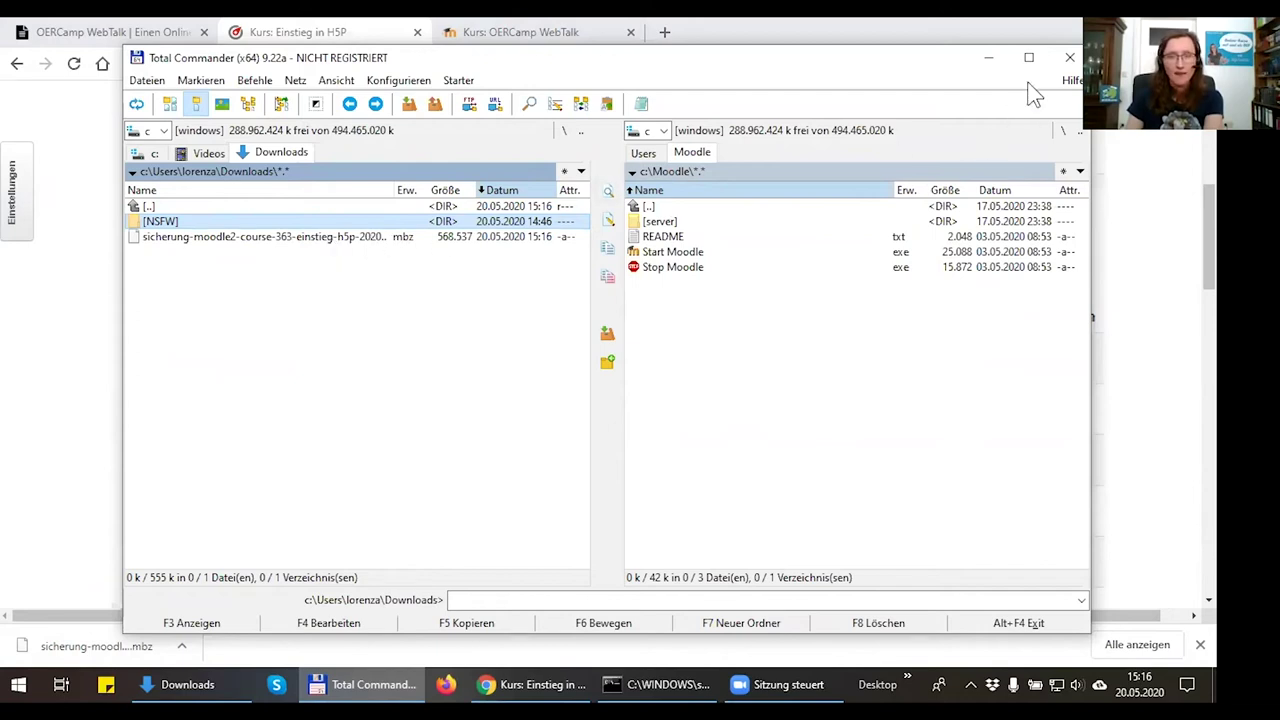
Switch to Demo-Moodle in the browser and open the course restore page from the site administration's course settings
left_click(516, 32)
left_click(128, 113)
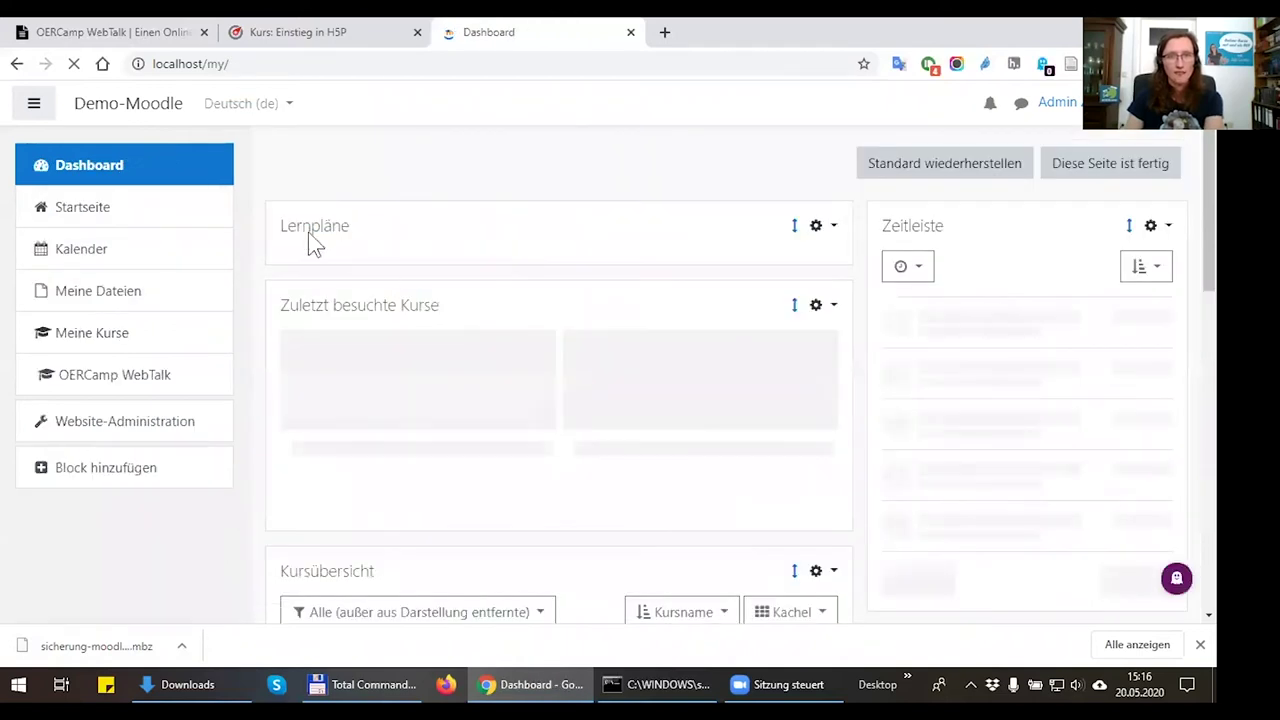
left_click(35, 104)
left_click(35, 104)
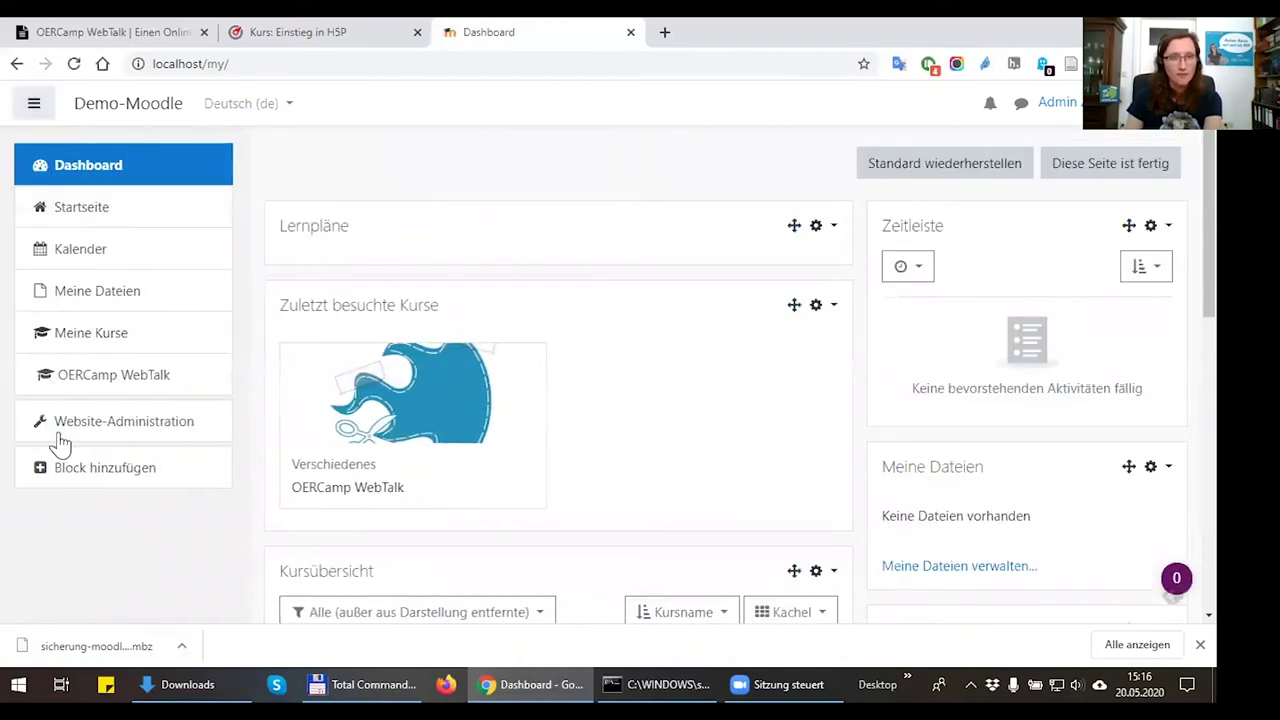
left_click(131, 420)
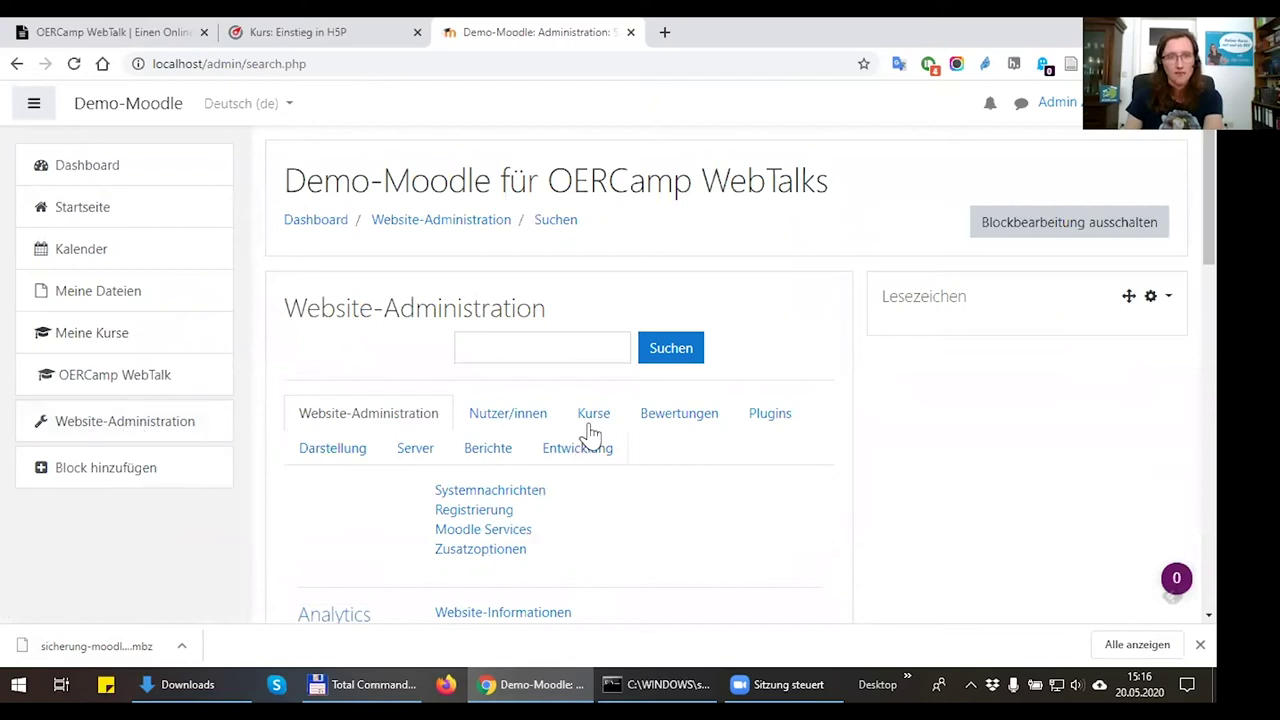
scroll(570, 420, "down", 1)
left_click(593, 333)
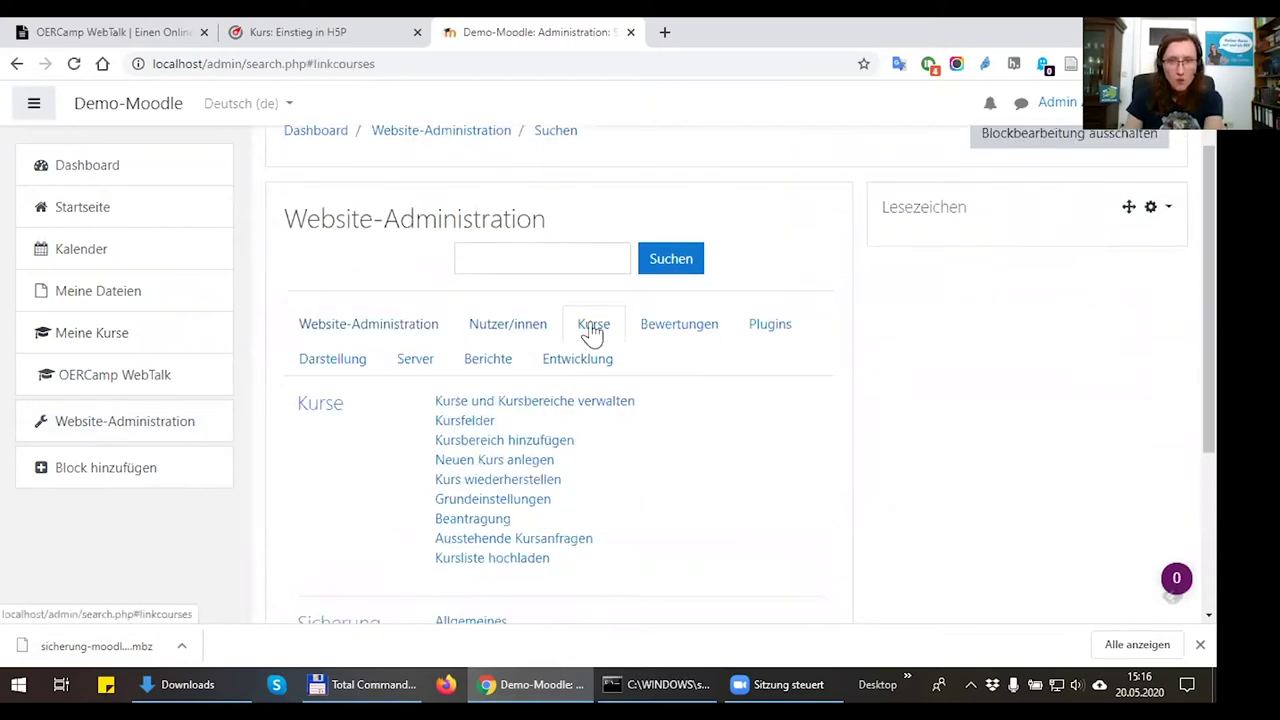
scroll(683, 416, "down", 1)
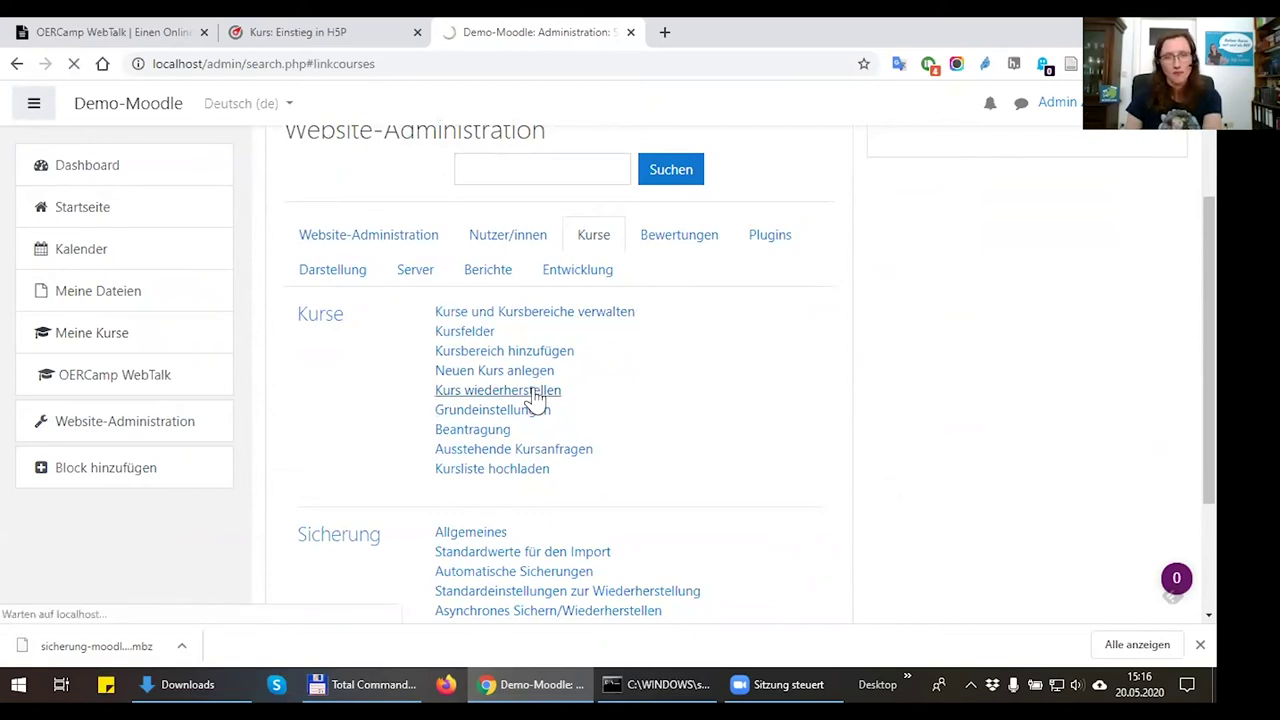
Upload the downloaded .mbz backup of the H5P course as the import file and start restoring it
left_click_drag(107, 656, 700, 440)
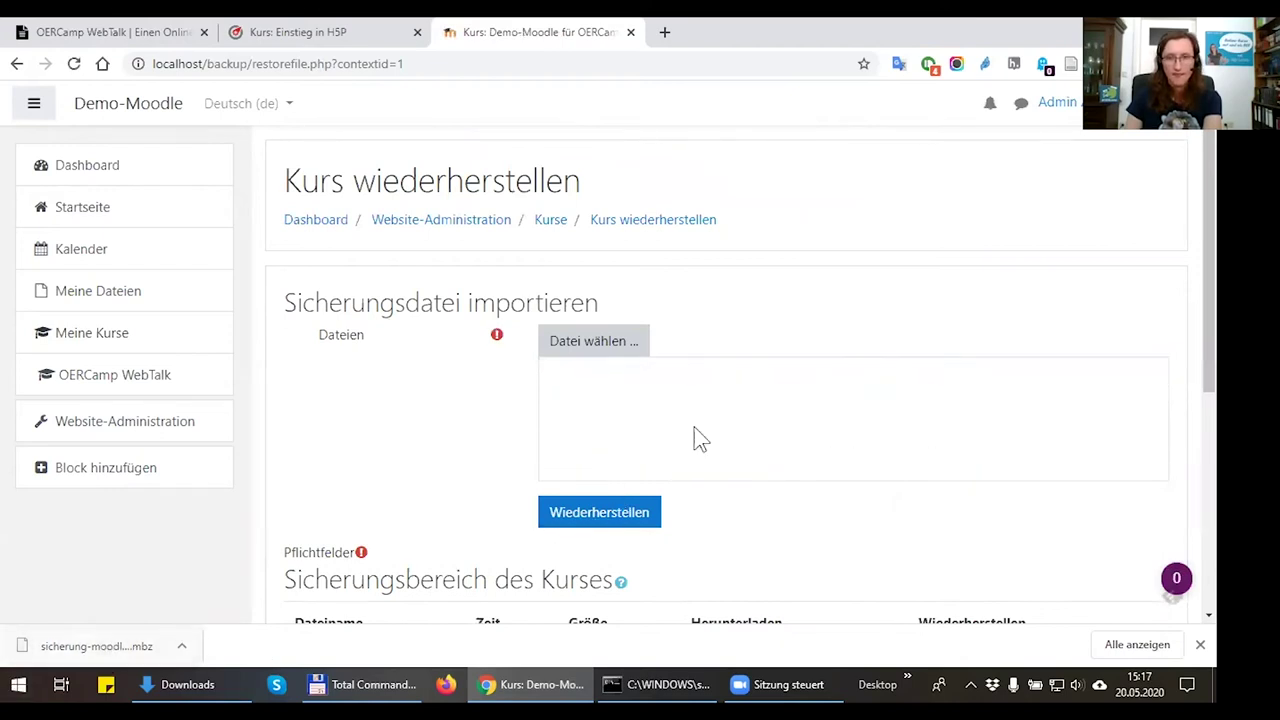
scroll(700, 334, "down", 2)
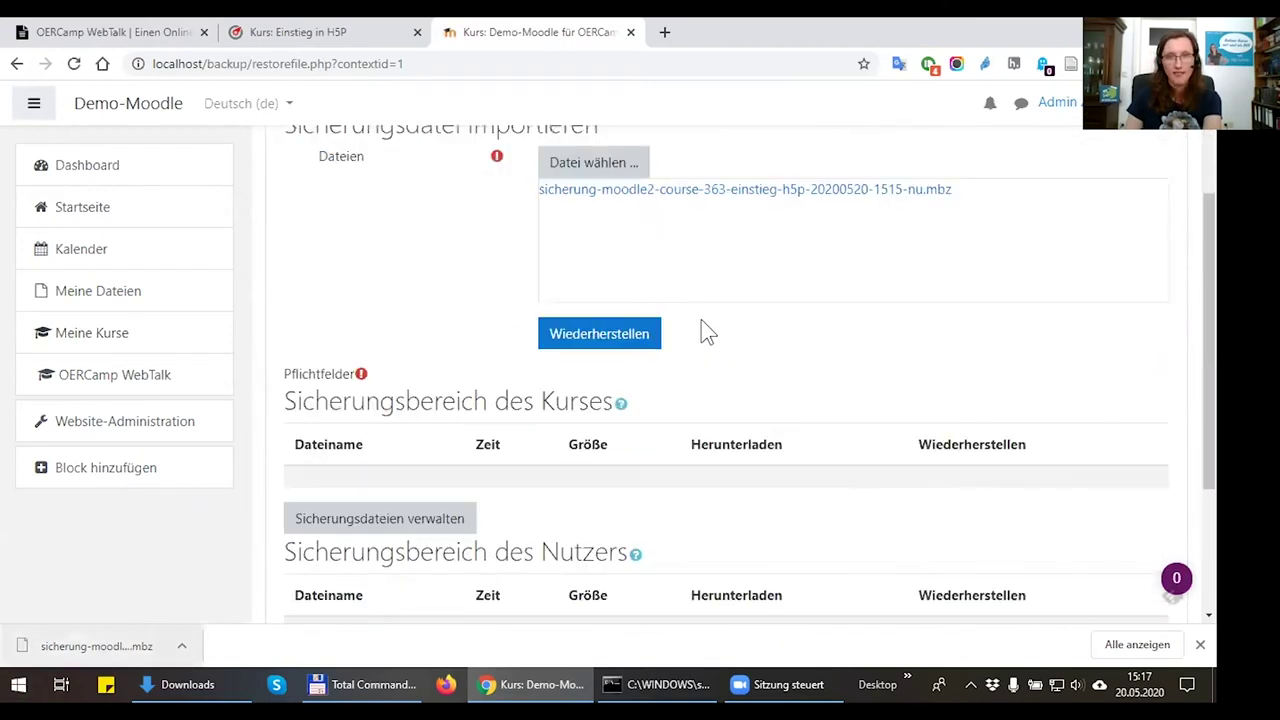
scroll(563, 352, "up", 1)
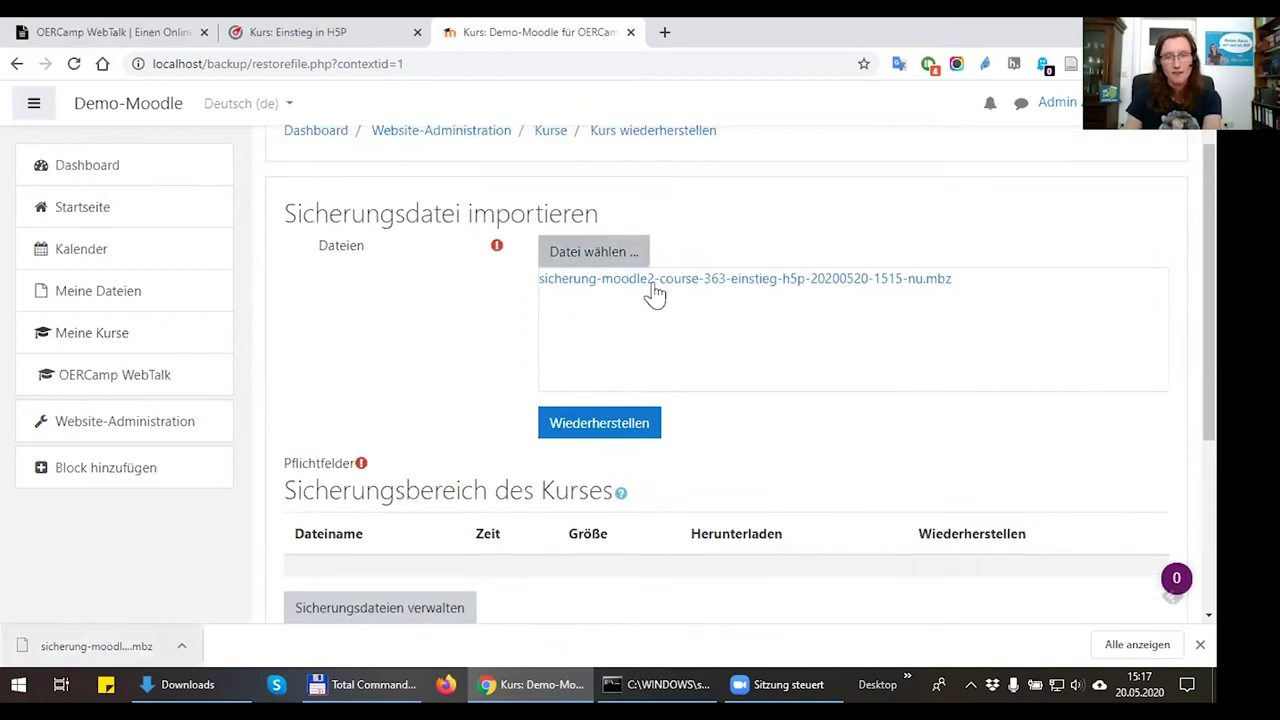
left_click(605, 425)
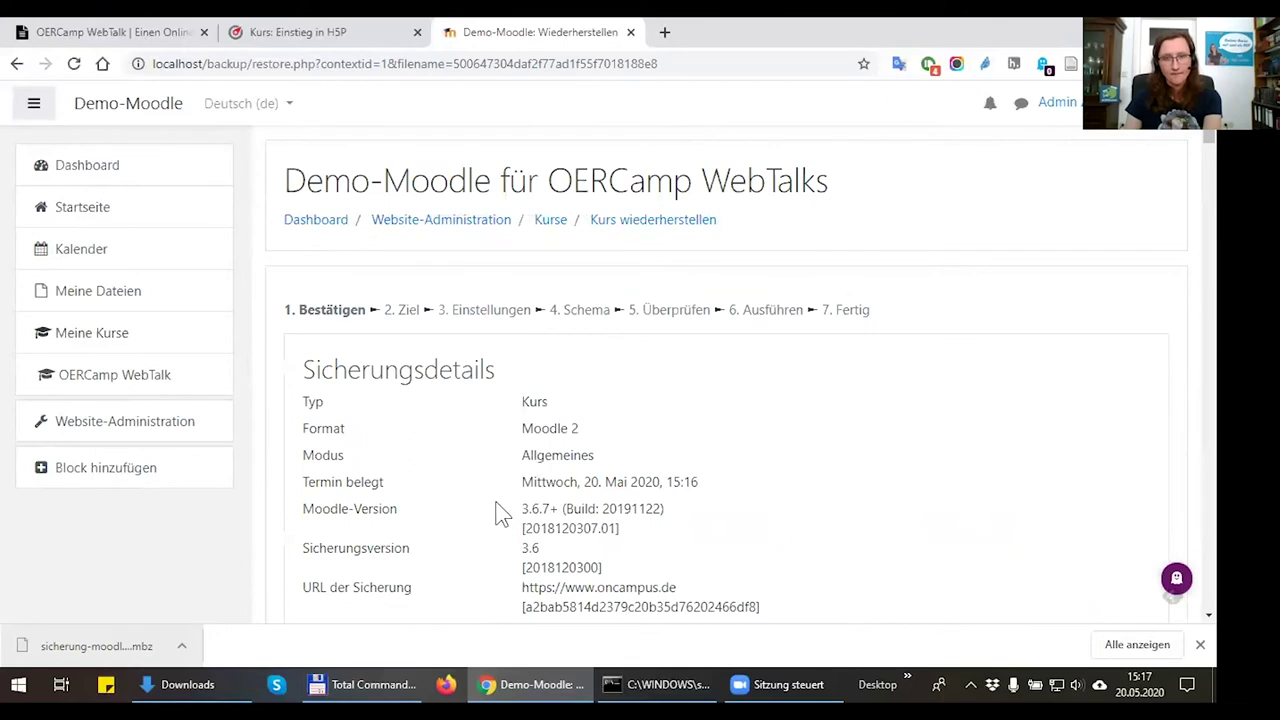
Review the backup details, settings and course sections through Abschnitt 32, and continue to choosing the restore destination
scroll(500, 510, "down", 3)
scroll(490, 478, "up", 2)
scroll(490, 478, "down", 9)
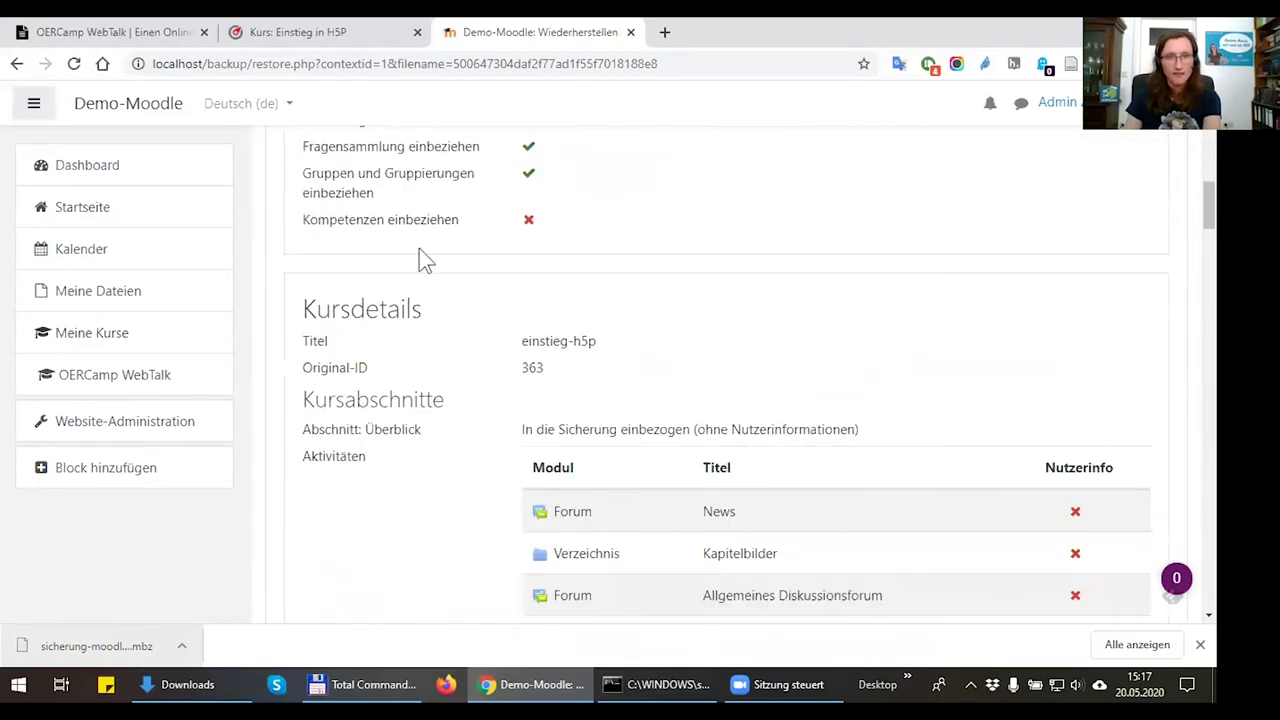
scroll(455, 325, "up", 6)
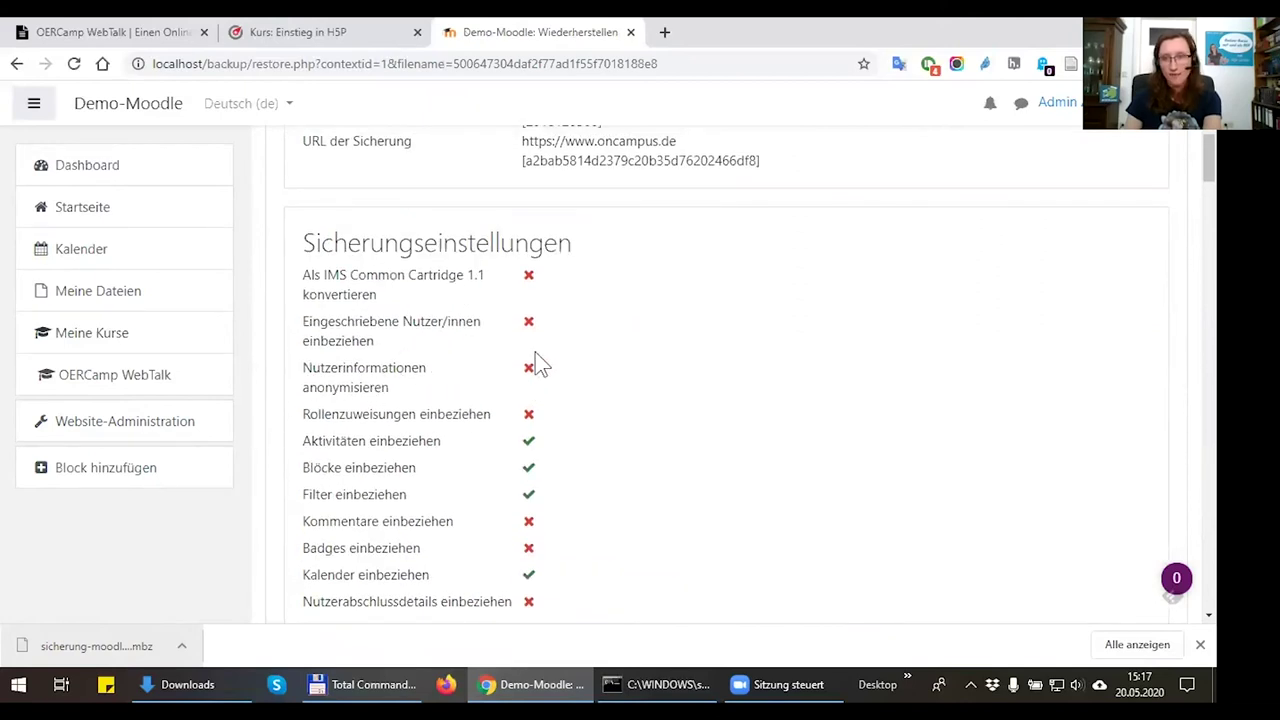
scroll(540, 380, "down", 9)
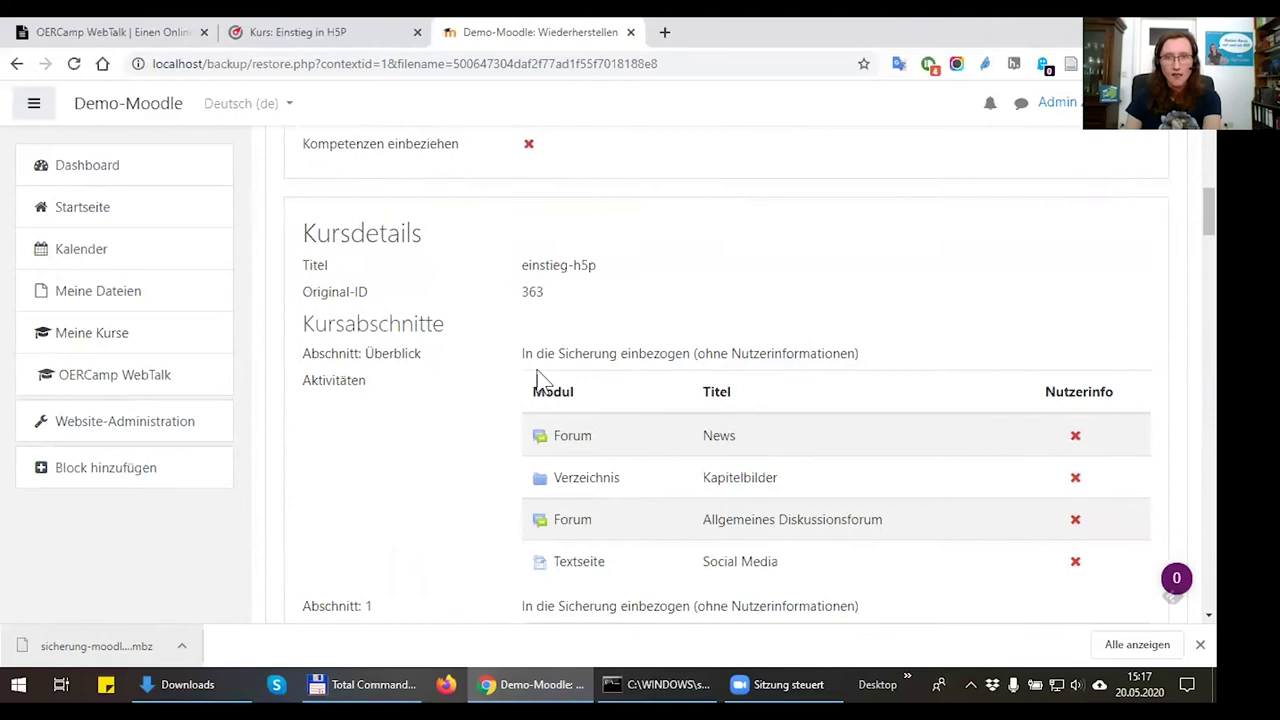
scroll(470, 405, "down", 15)
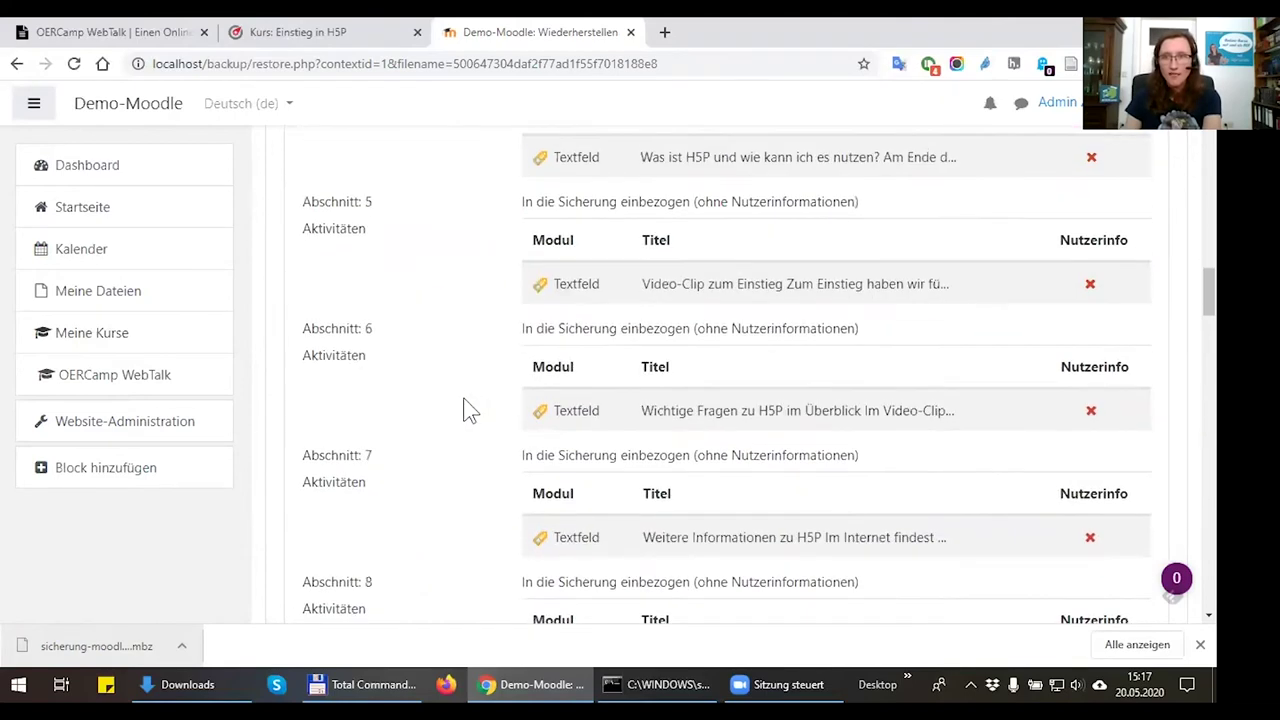
scroll(477, 390, "down", 15)
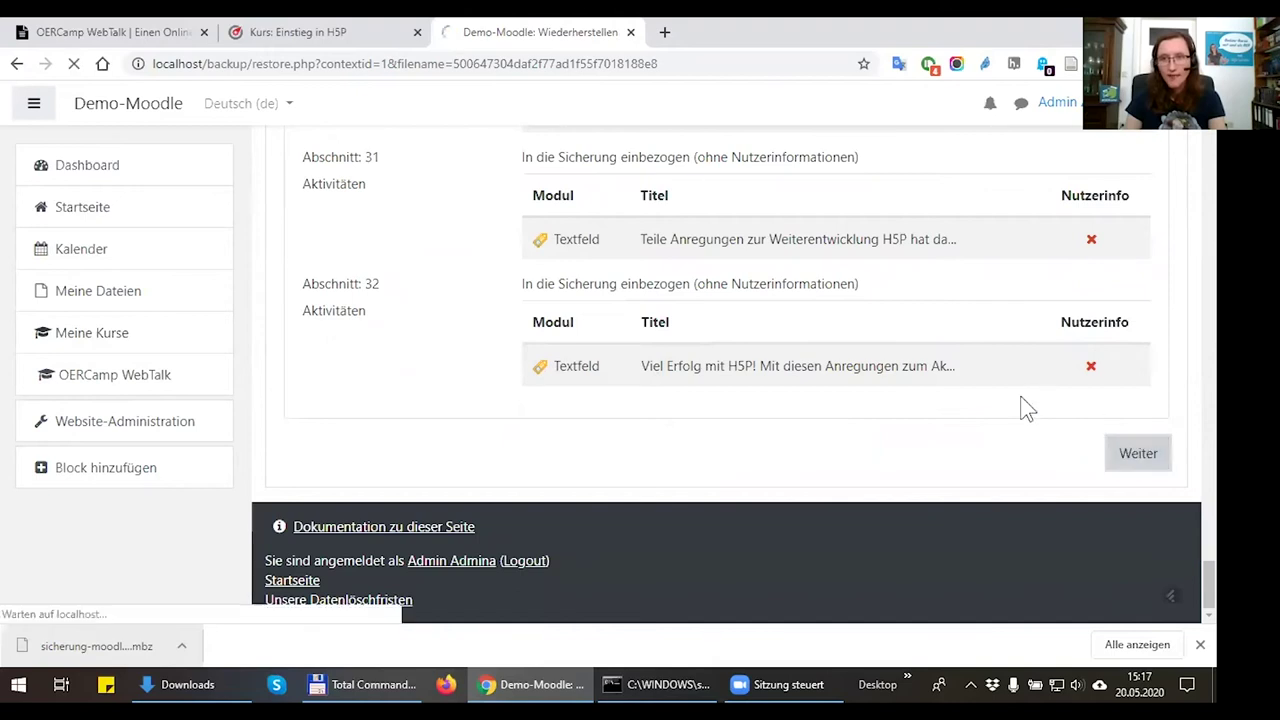
Choose to restore the backup as a new course in the category "Verschiedenes" and continue to the restore settings
scroll(478, 306, "down", 1)
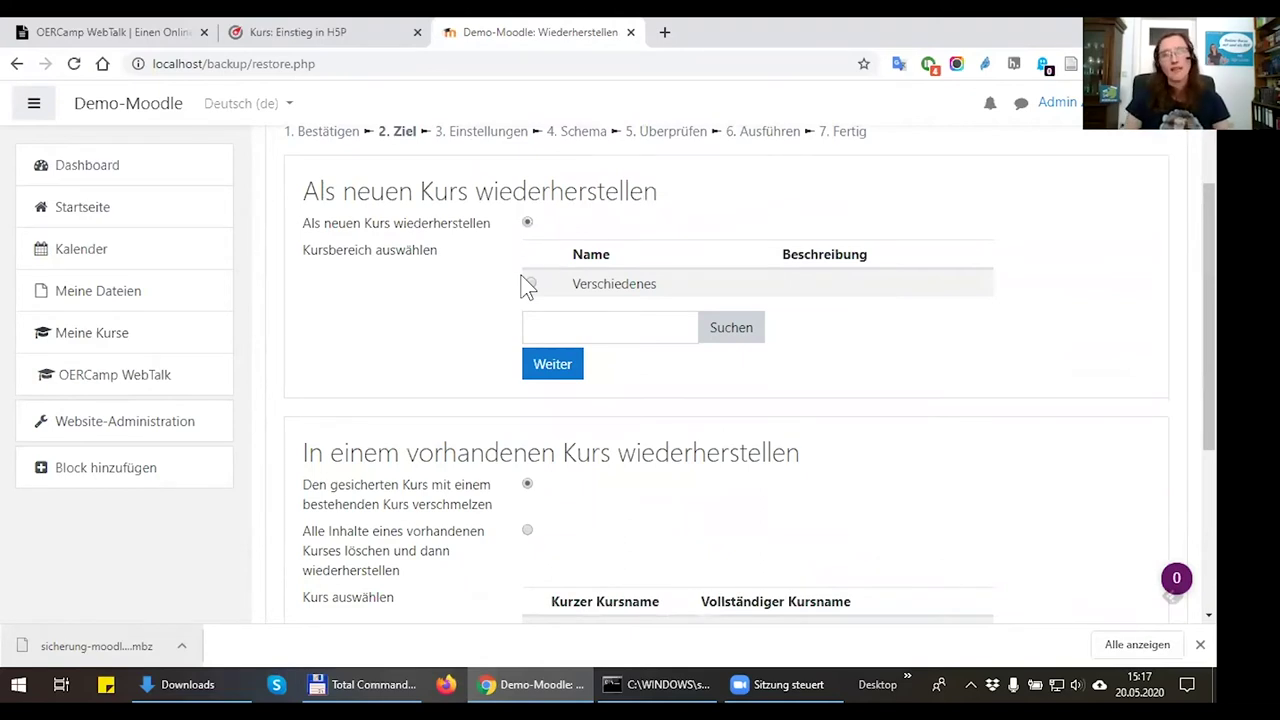
scroll(527, 285, "down", 1)
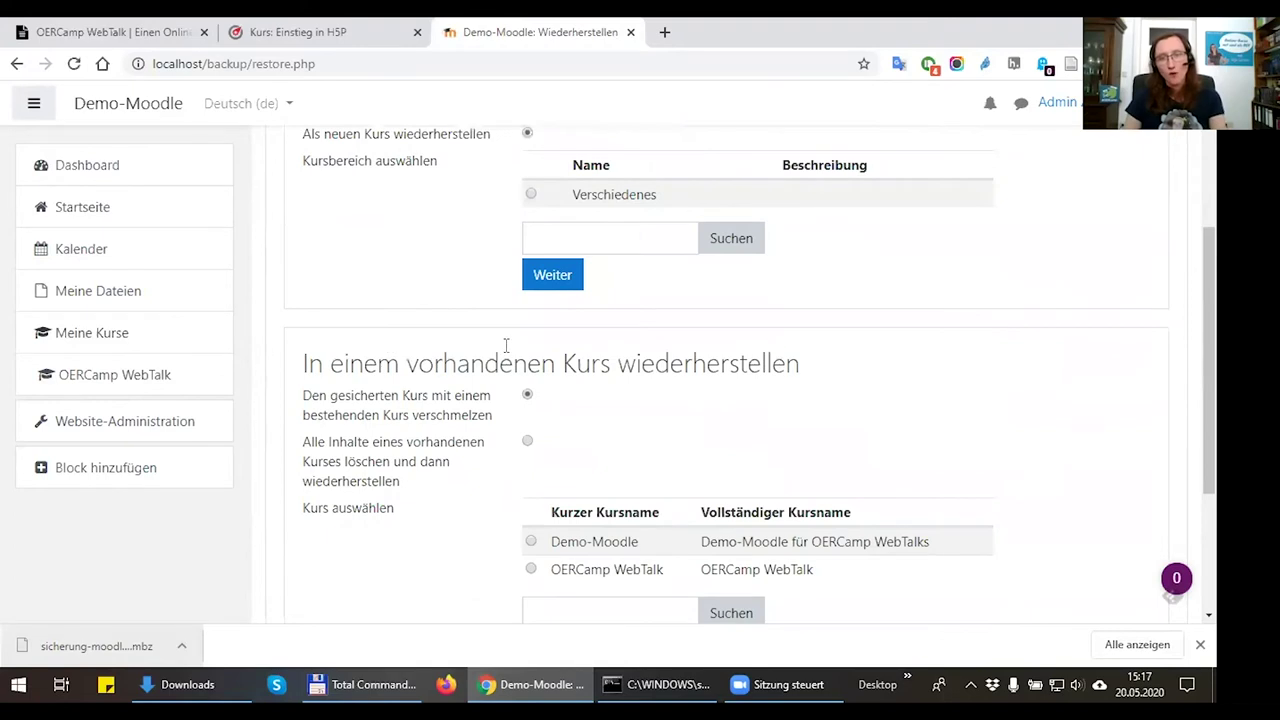
scroll(527, 369, "up", 1)
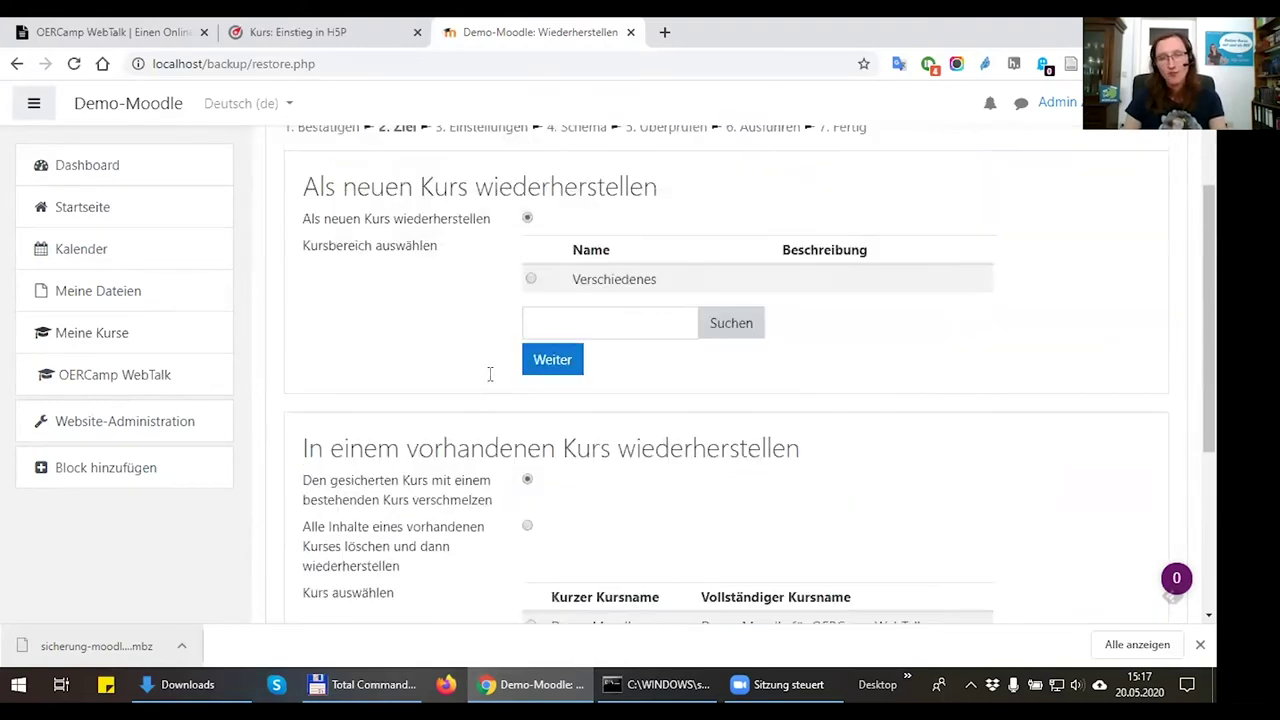
left_click(531, 284)
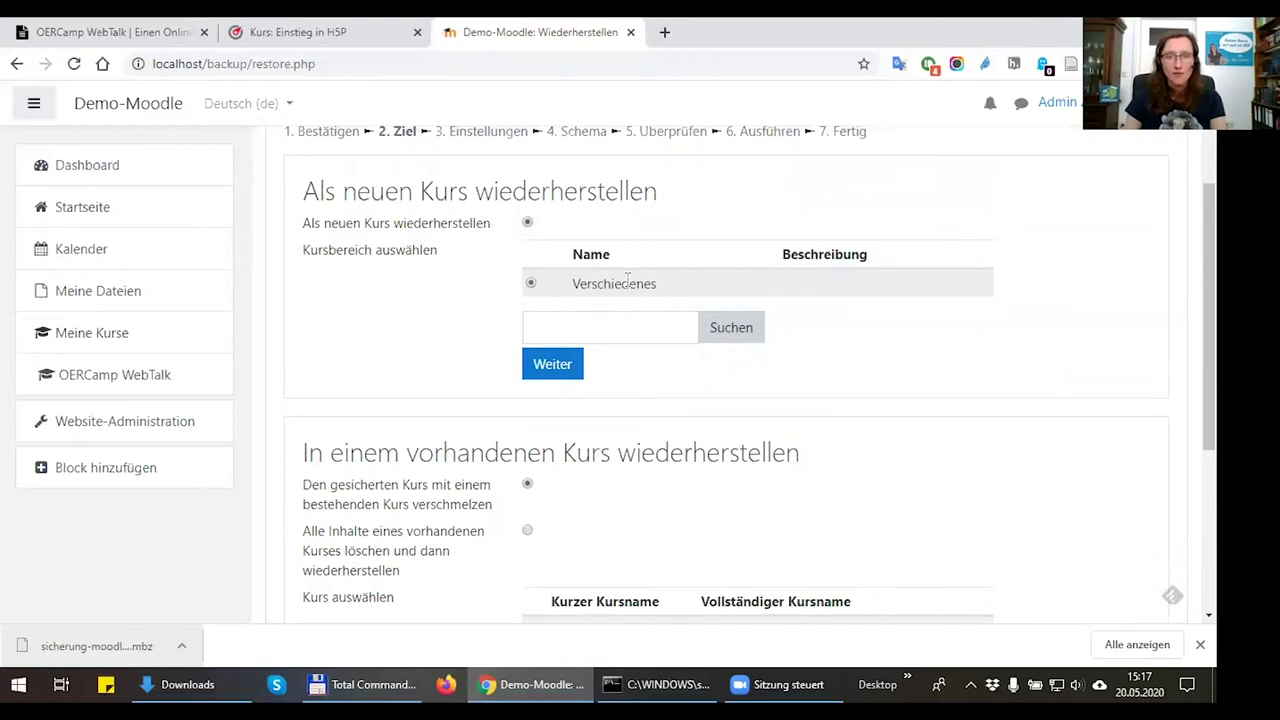
left_click(634, 331)
left_click(543, 376)
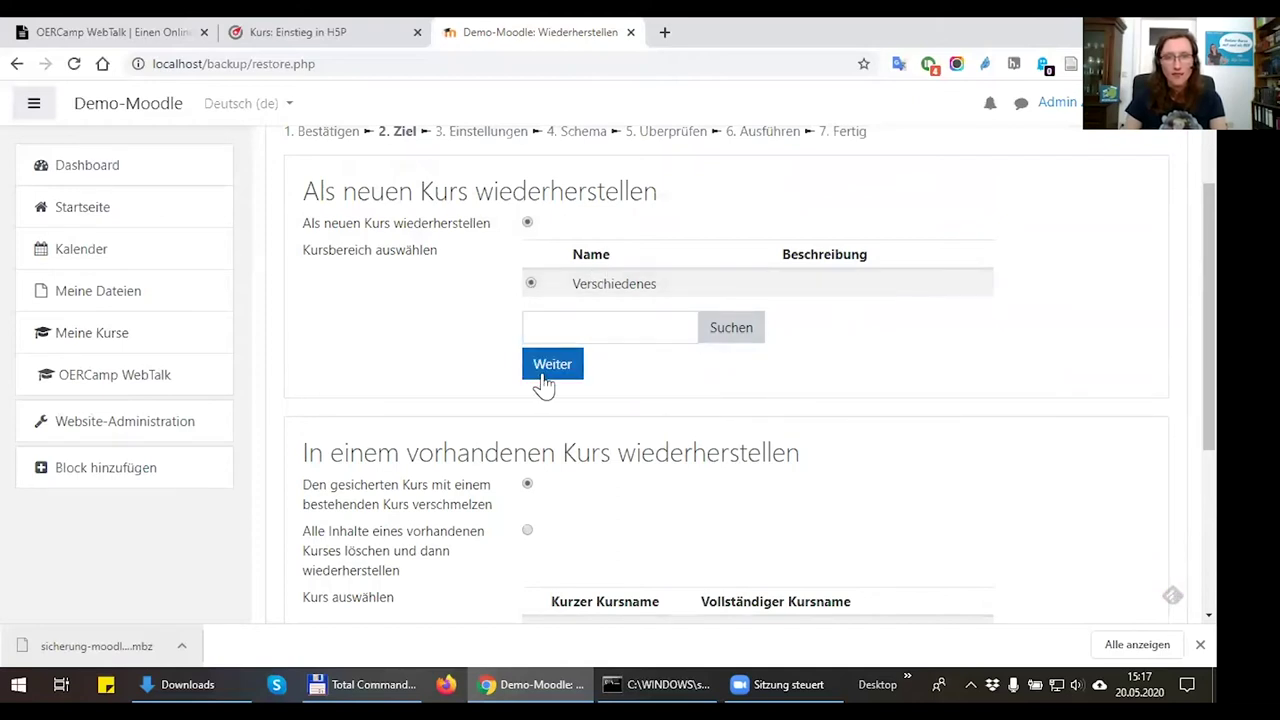
left_click(536, 376)
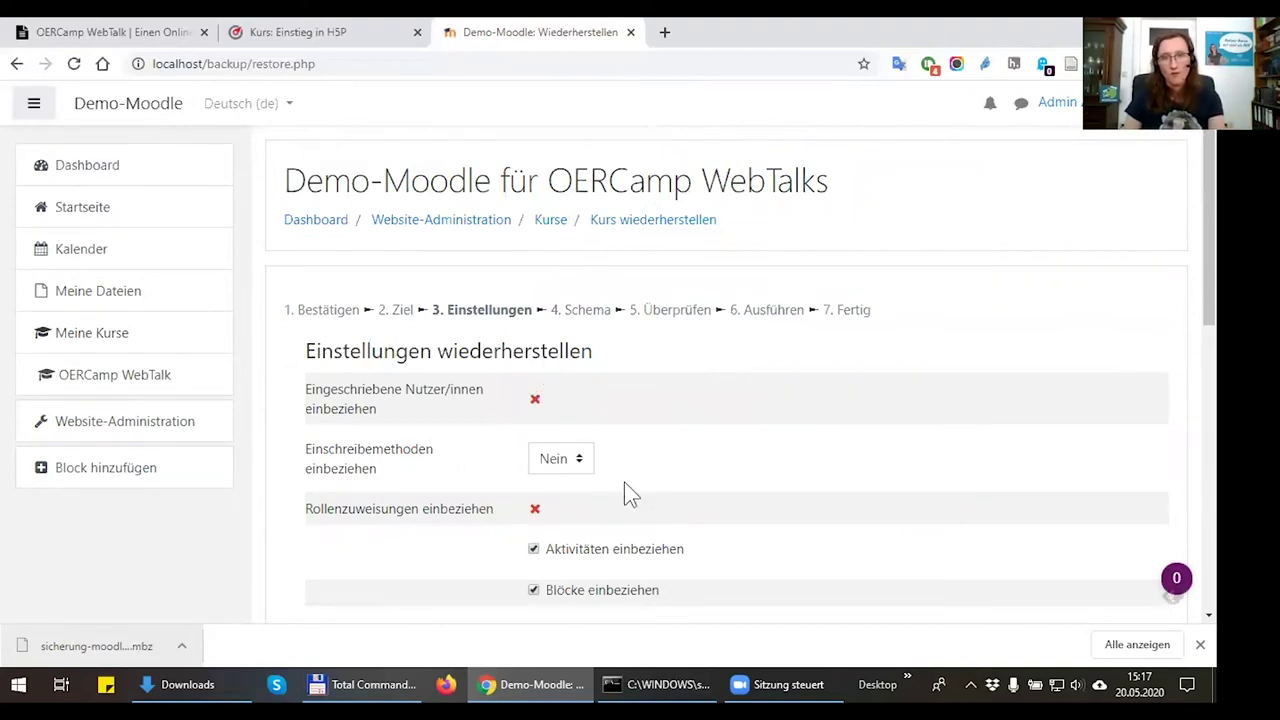
Keep the default restore settings, with enrolment methods set to "Nein", and continue to the schema stage
scroll(624, 482, "down", 3)
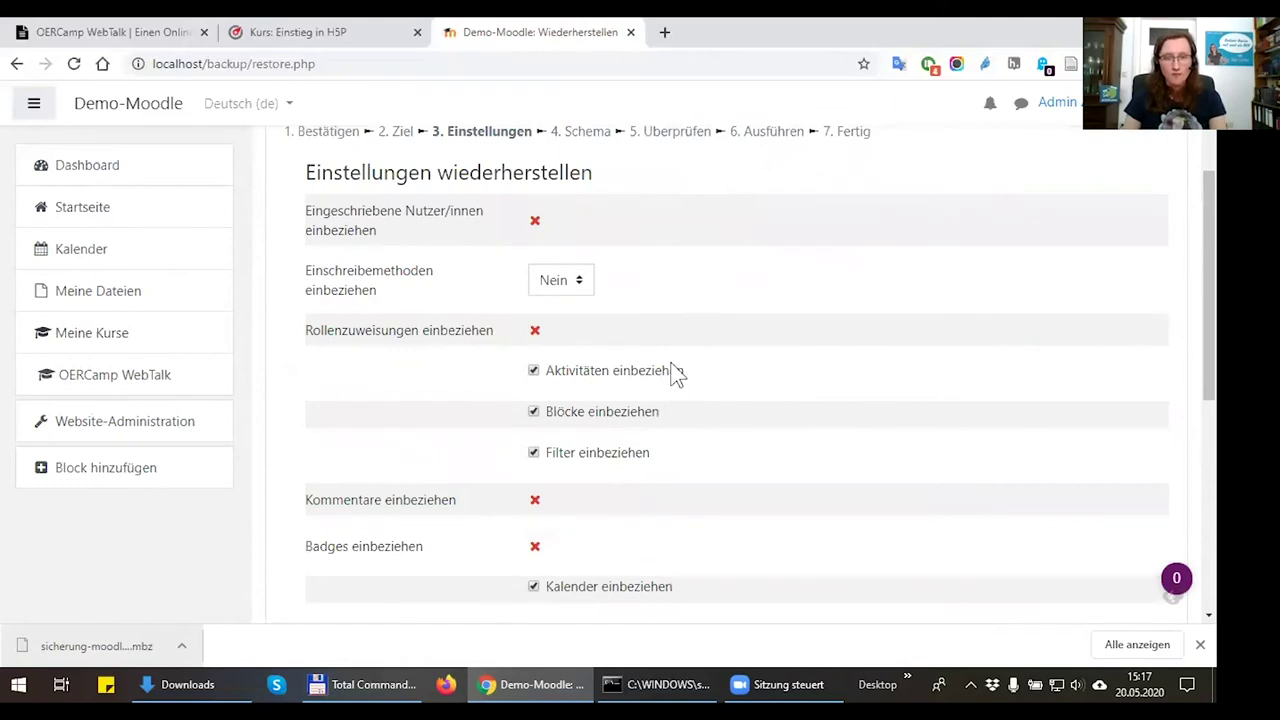
scroll(584, 411, "down", 8)
left_click(655, 446)
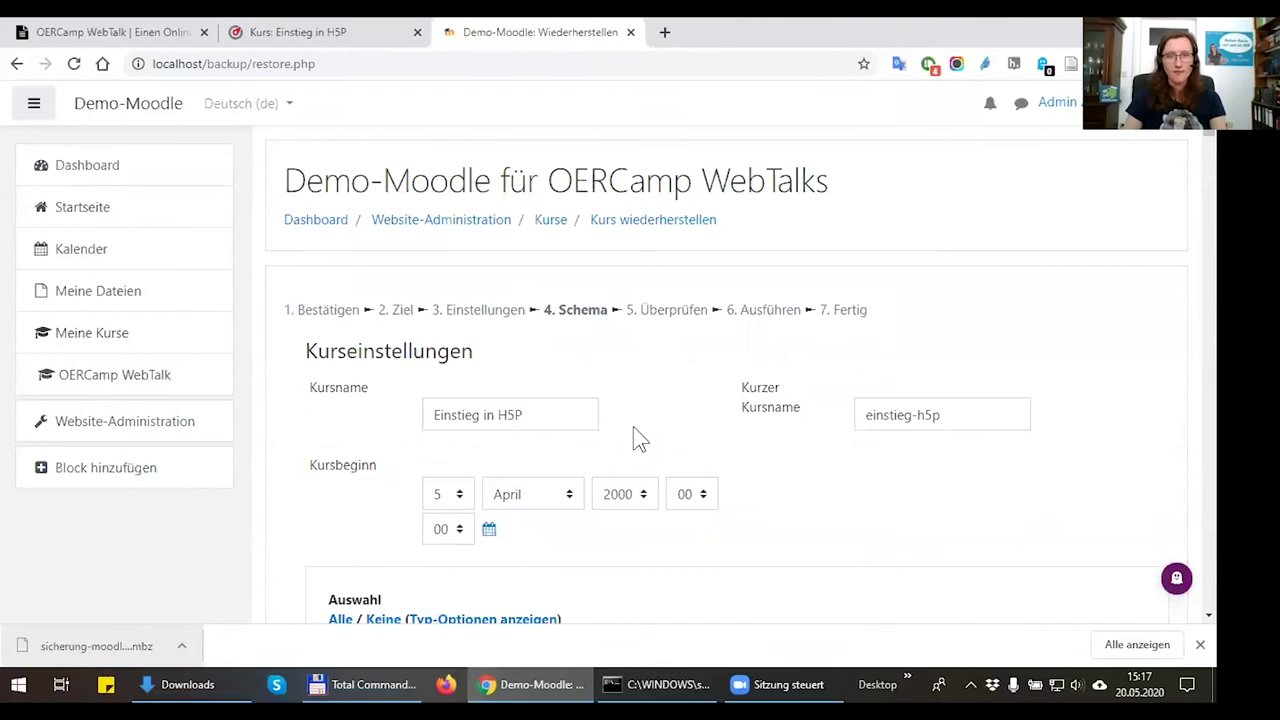
Keep the course name "Einstieg in H5P", short name "einstieg-h5p" and all sections selected, and continue to the review stage
scroll(625, 432, "down", 2)
scroll(551, 434, "down", 6)
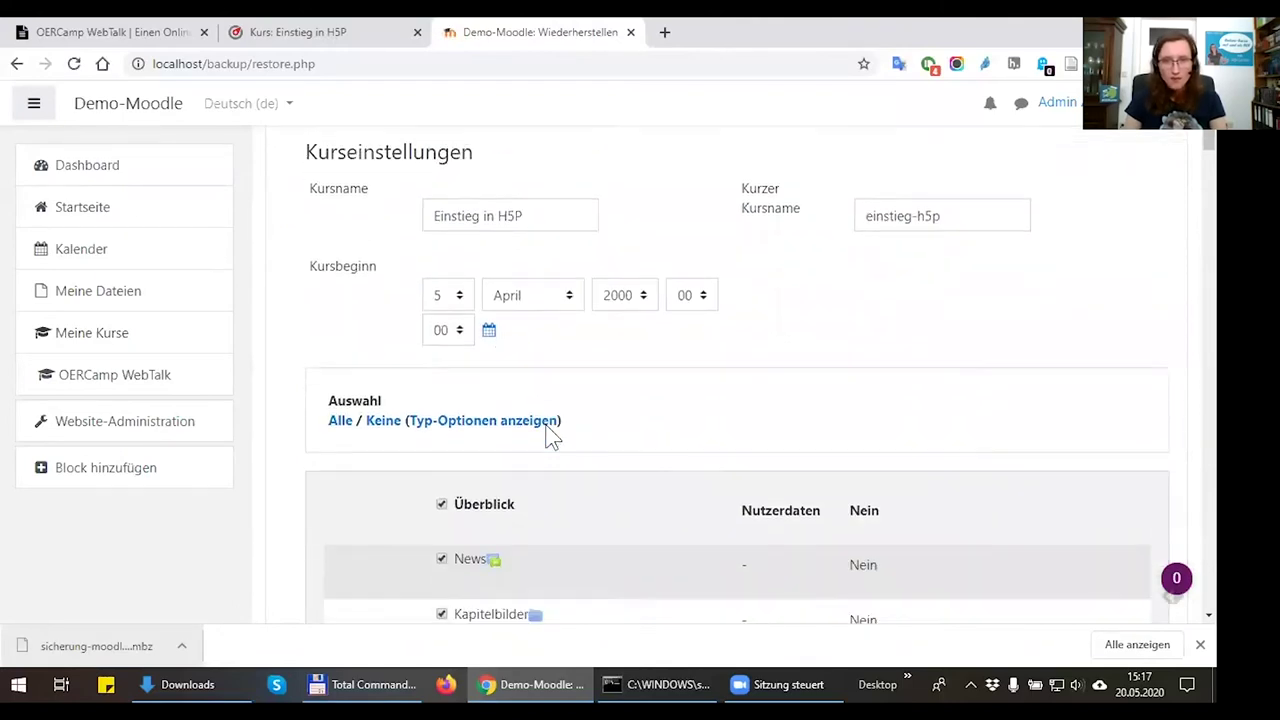
scroll(560, 425, "up", 7)
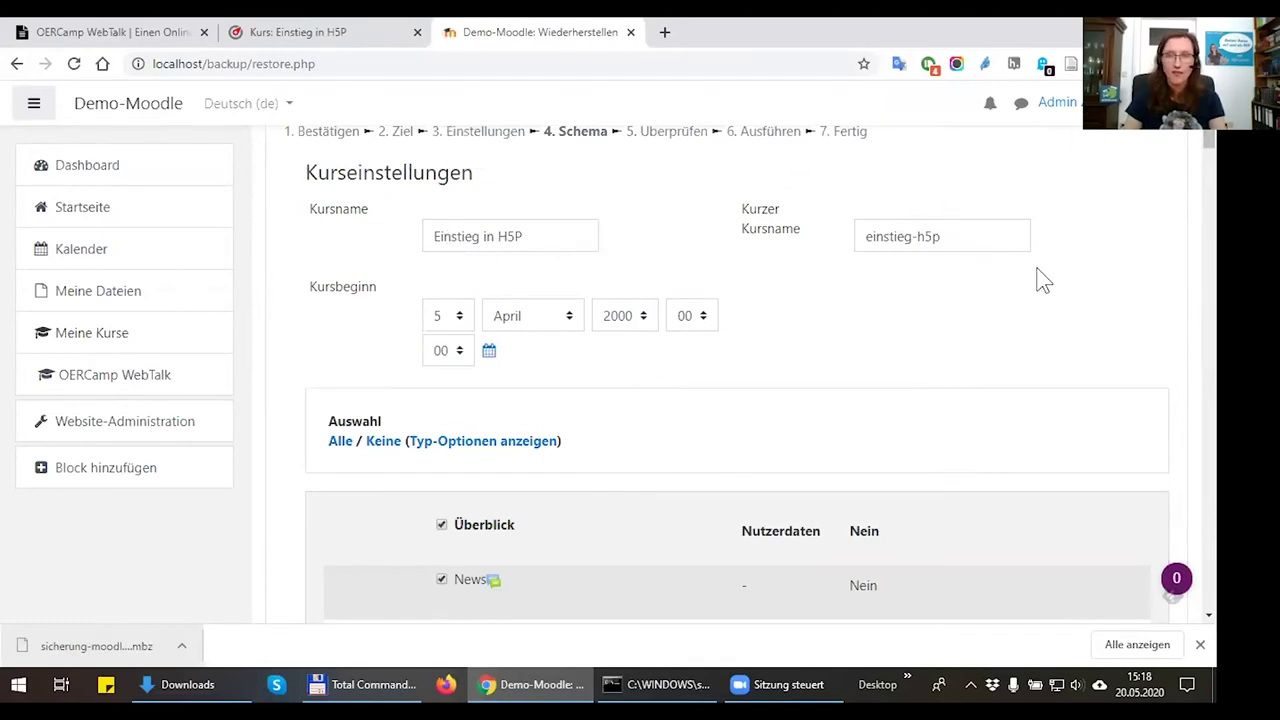
key("End")
left_click(738, 444)
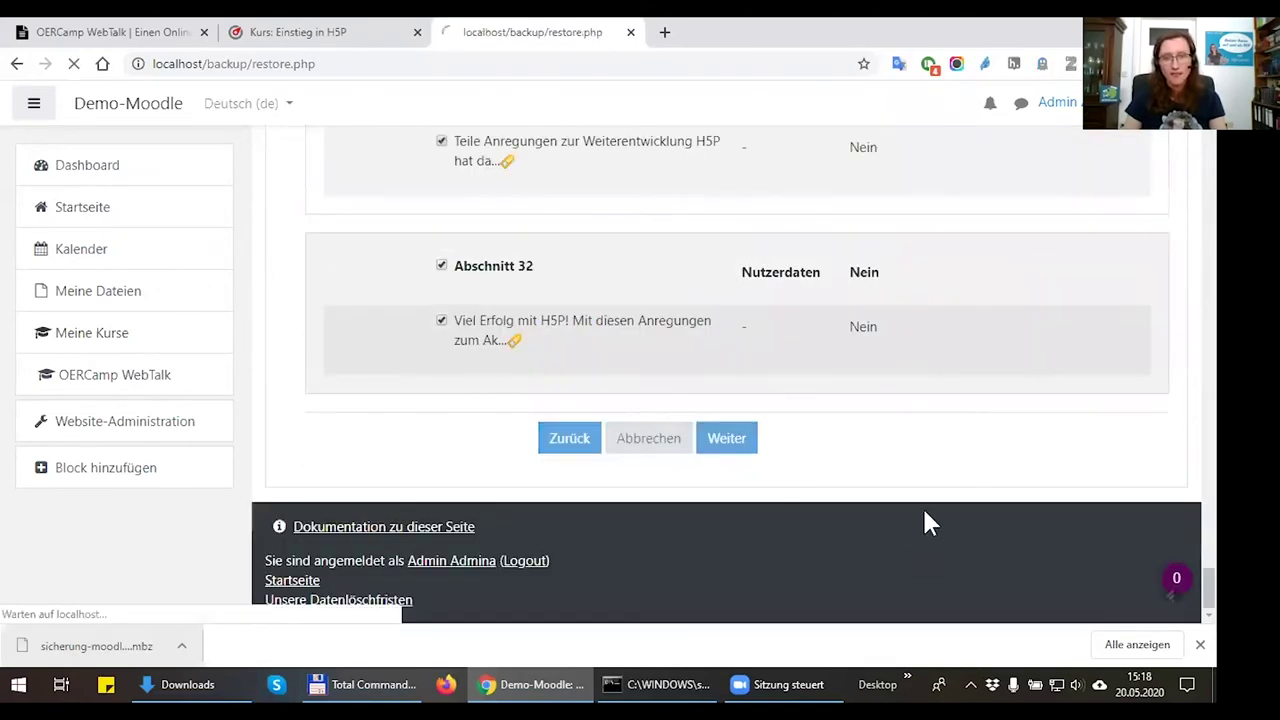
Review the restore settings and included sections, and carry out the course restore
scroll(924, 510, "down", 2)
scroll(924, 510, "down", 12)
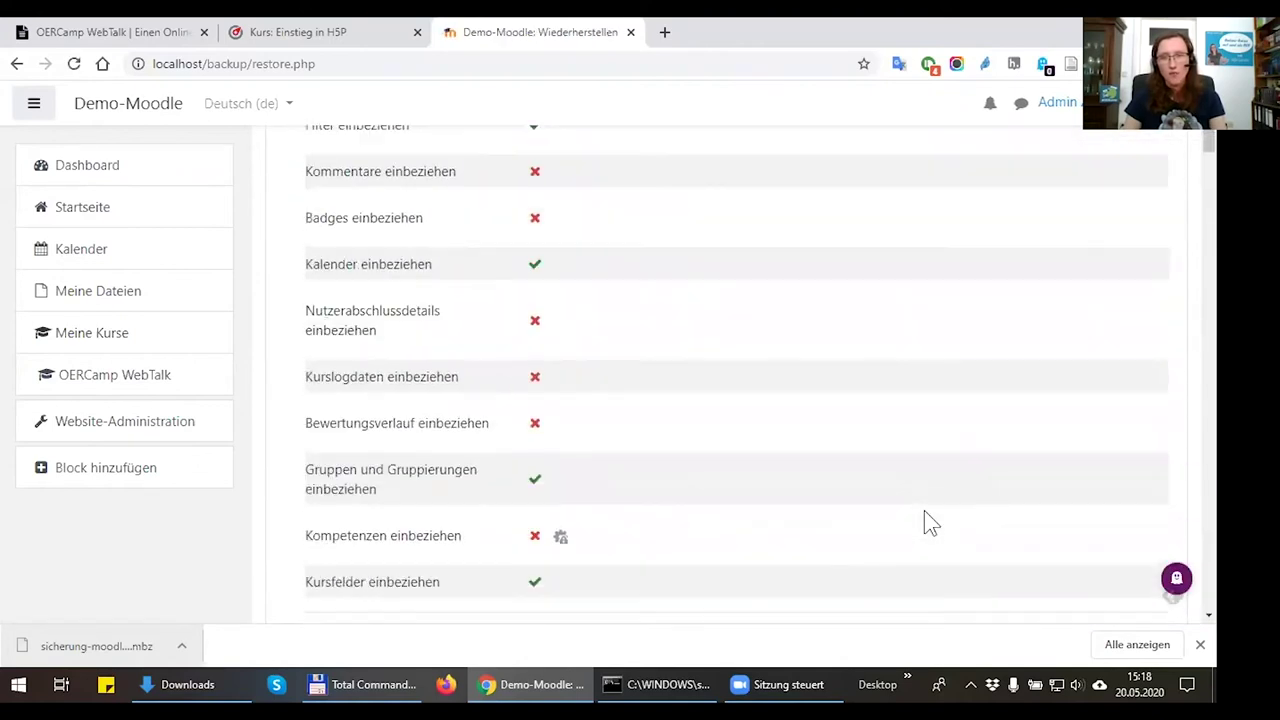
scroll(924, 510, "down", 4)
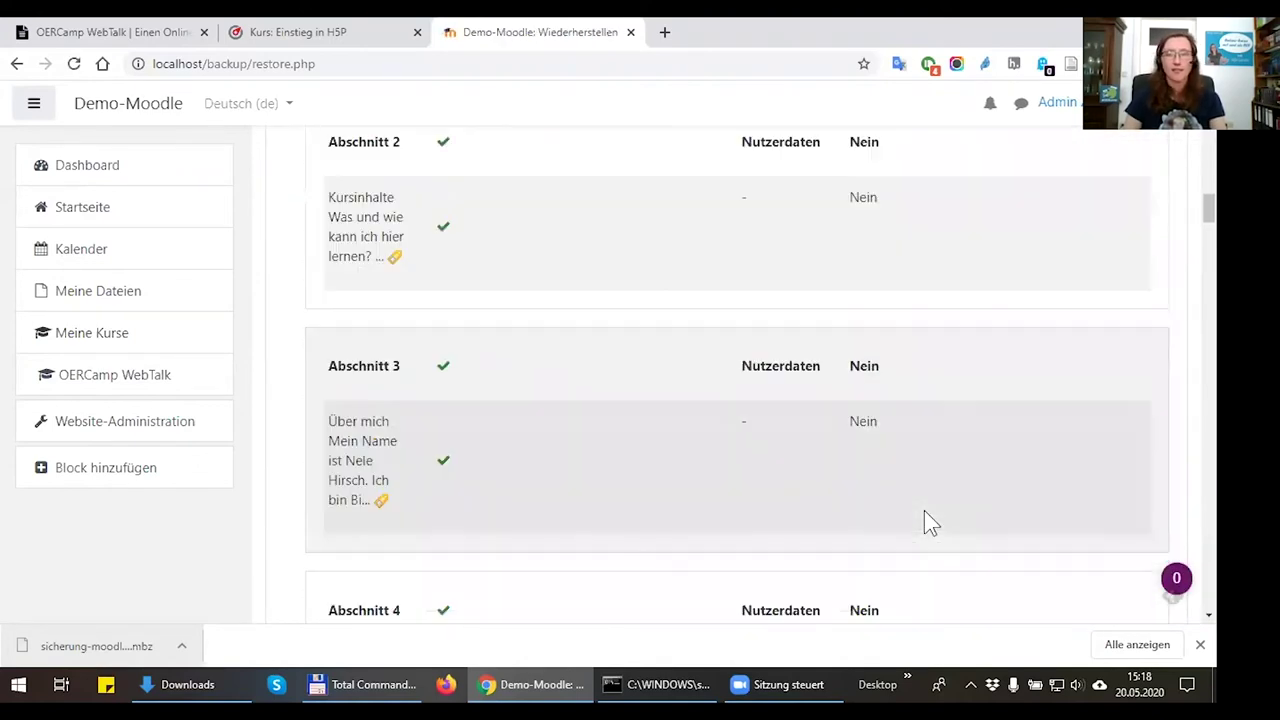
key("End")
left_click(779, 443)
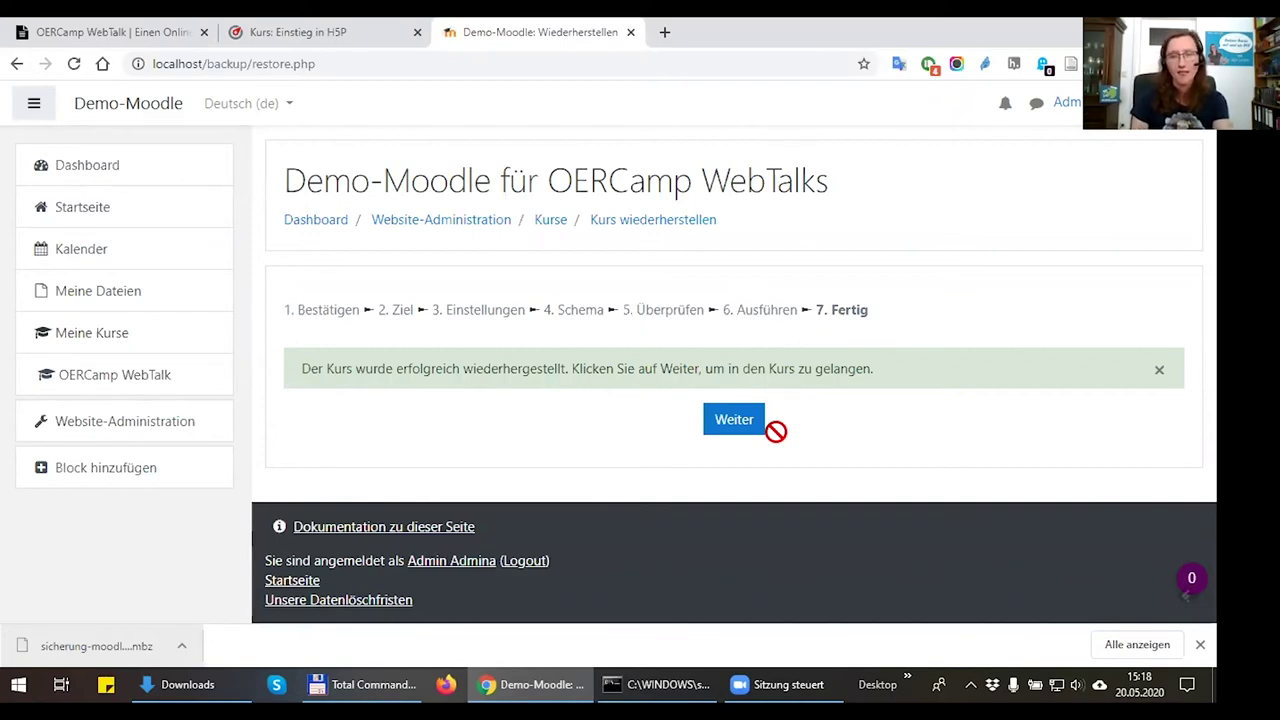
Continue from the finished restore into the new "Einstieg in H5P" course and look over its Überblick section
left_click(744, 430)
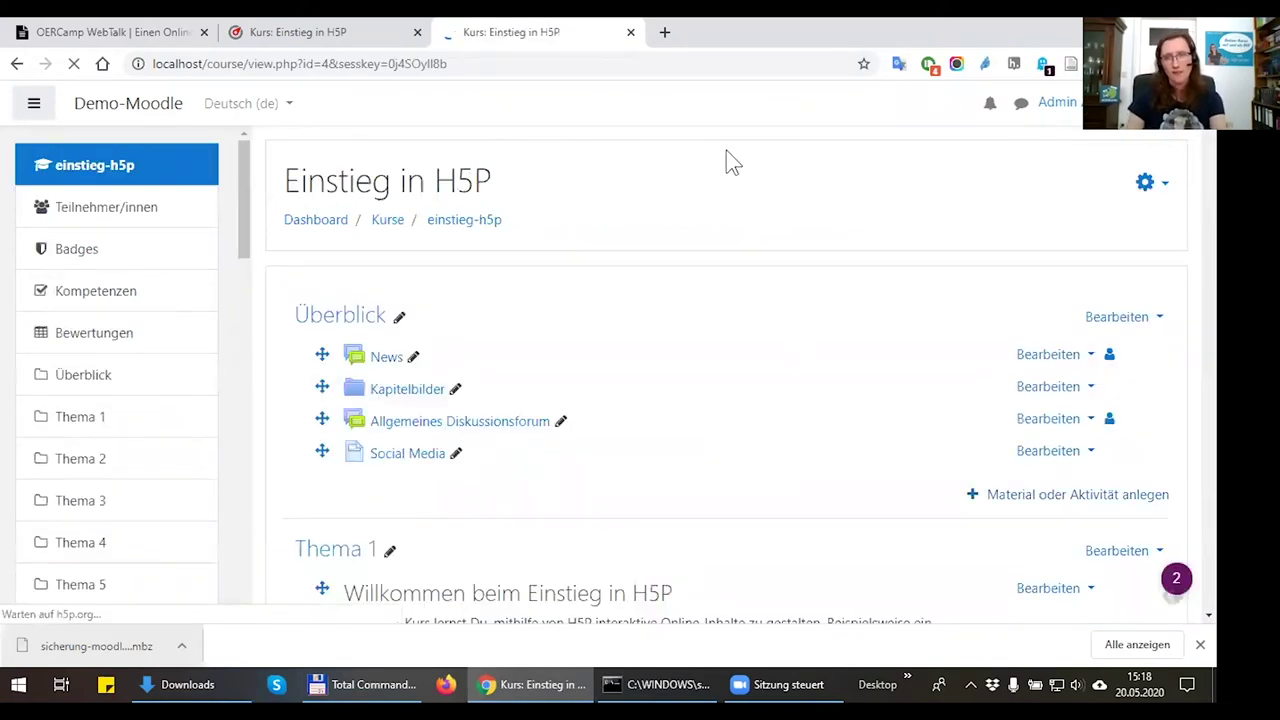
scroll(543, 414, "down", 2)
scroll(380, 349, "up", 2)
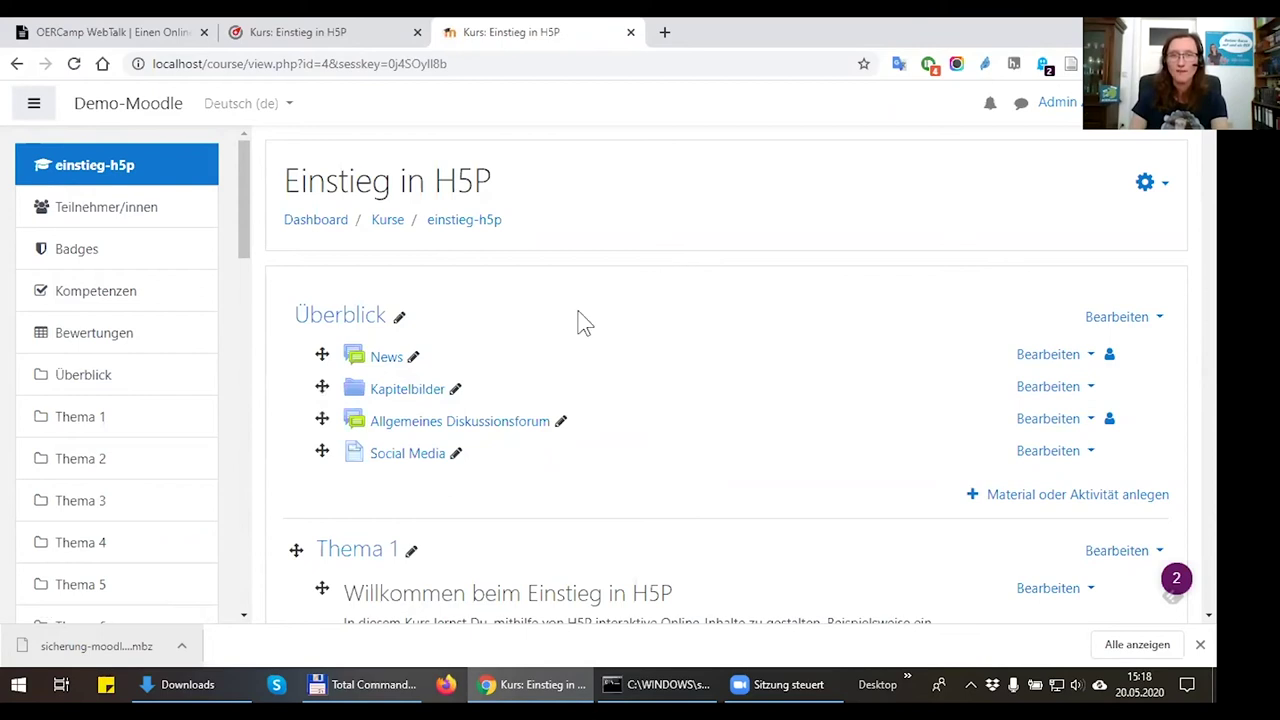
left_click(372, 28)
scroll(417, 396, "up", 5)
scroll(265, 376, "down", 1)
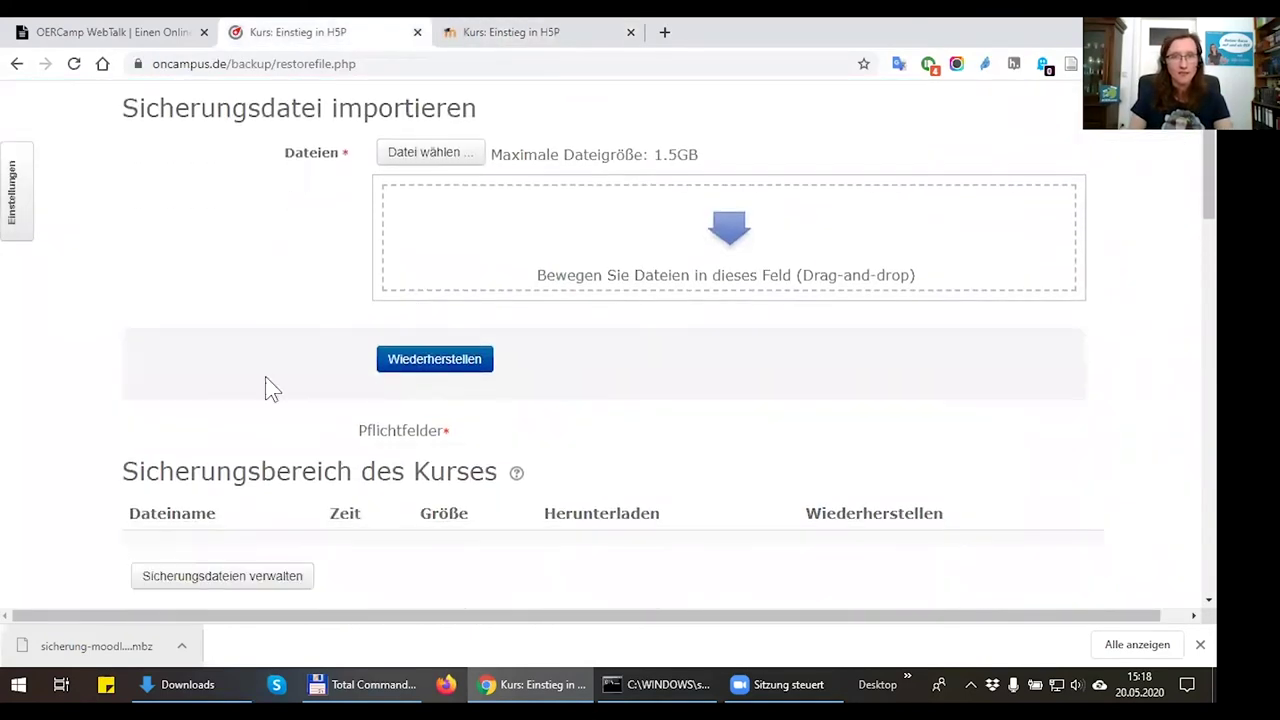
scroll(69, 400, "down", 10)
left_click(510, 32)
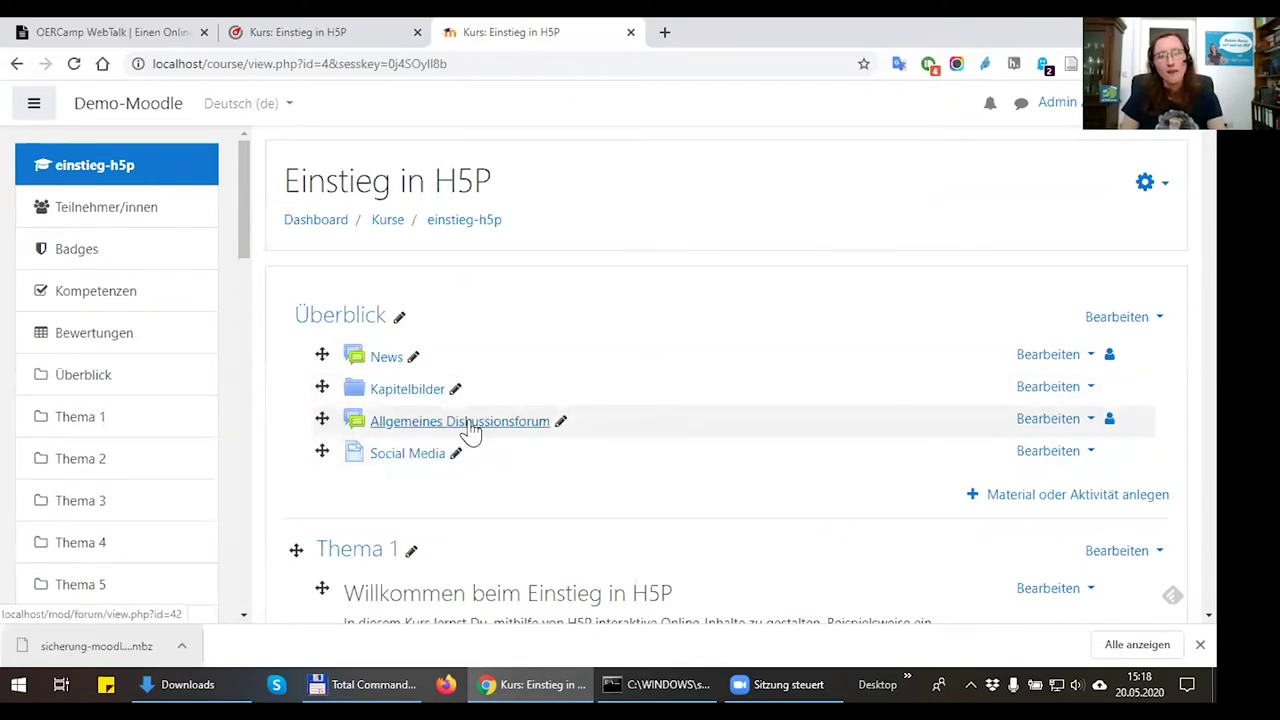
Open the Social Media page from the restored course's Überblick section and examine its layout
scroll(461, 428, "down", 1)
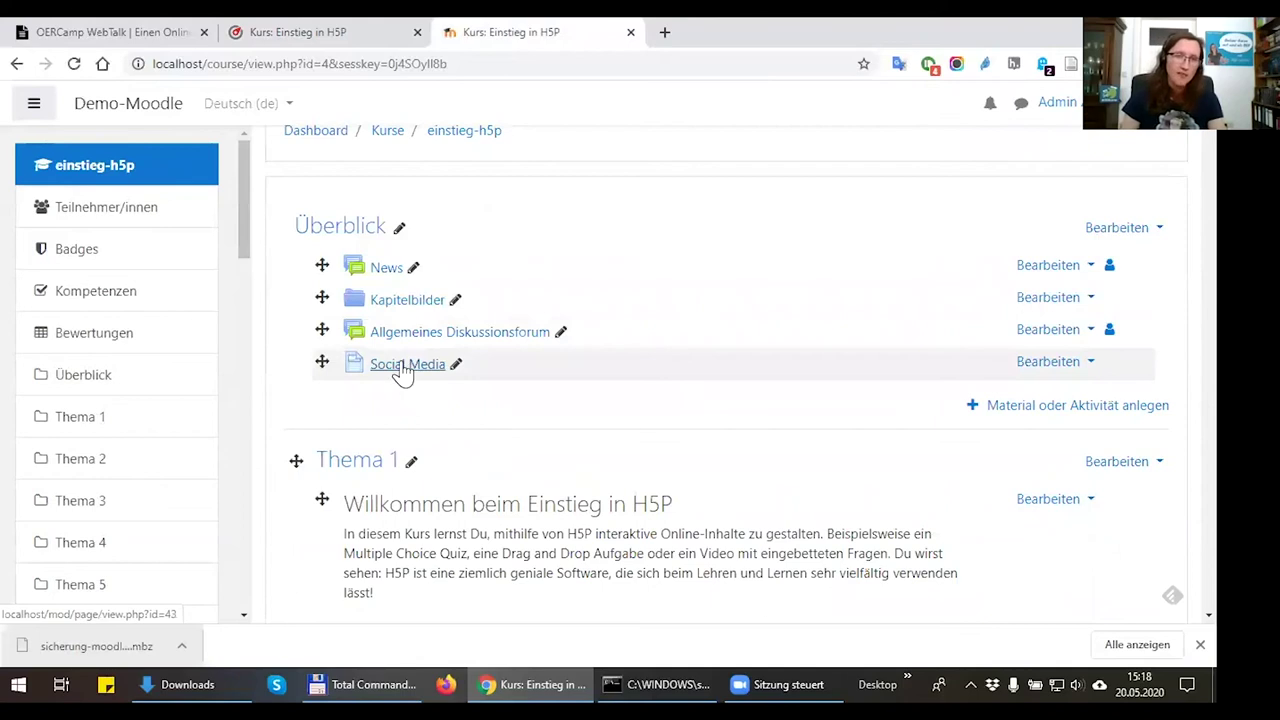
left_click(403, 366)
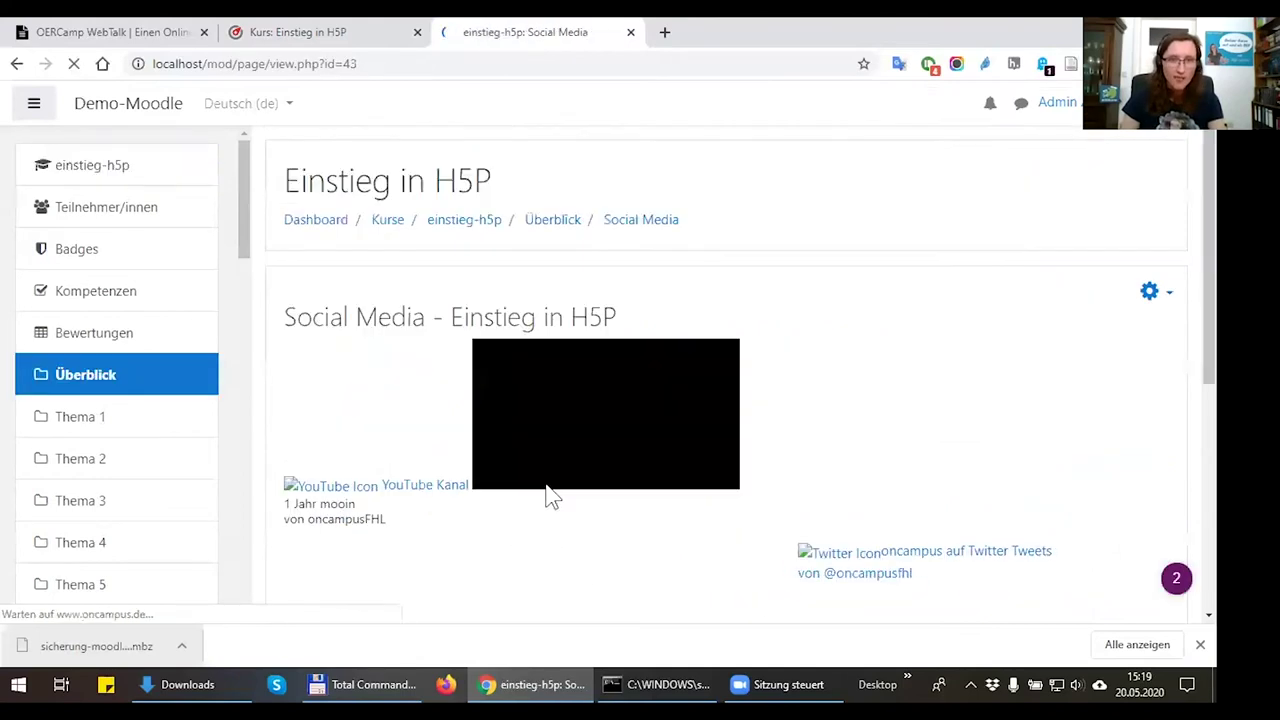
scroll(400, 420, "down", 2)
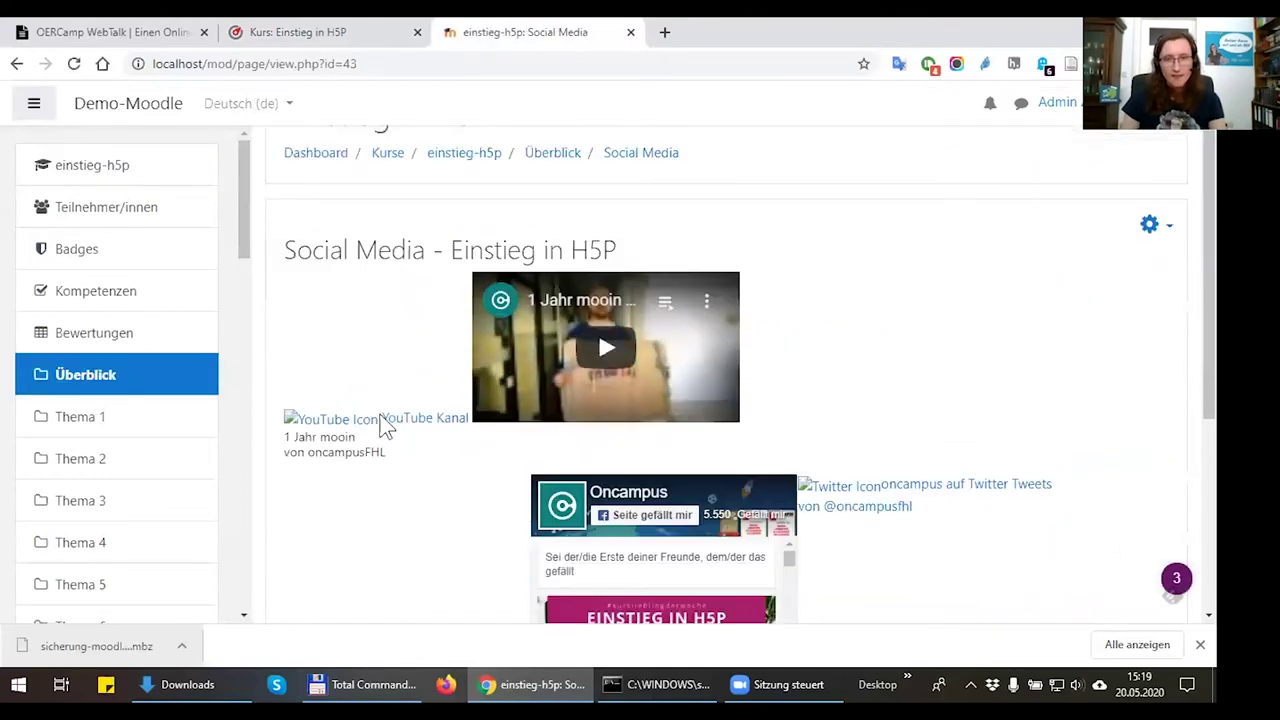
scroll(390, 396, "down", 1)
scroll(390, 396, "up", 2)
Switch to the original oncampus course and open its Social Media page by way of the general discussion forum
left_click(300, 32)
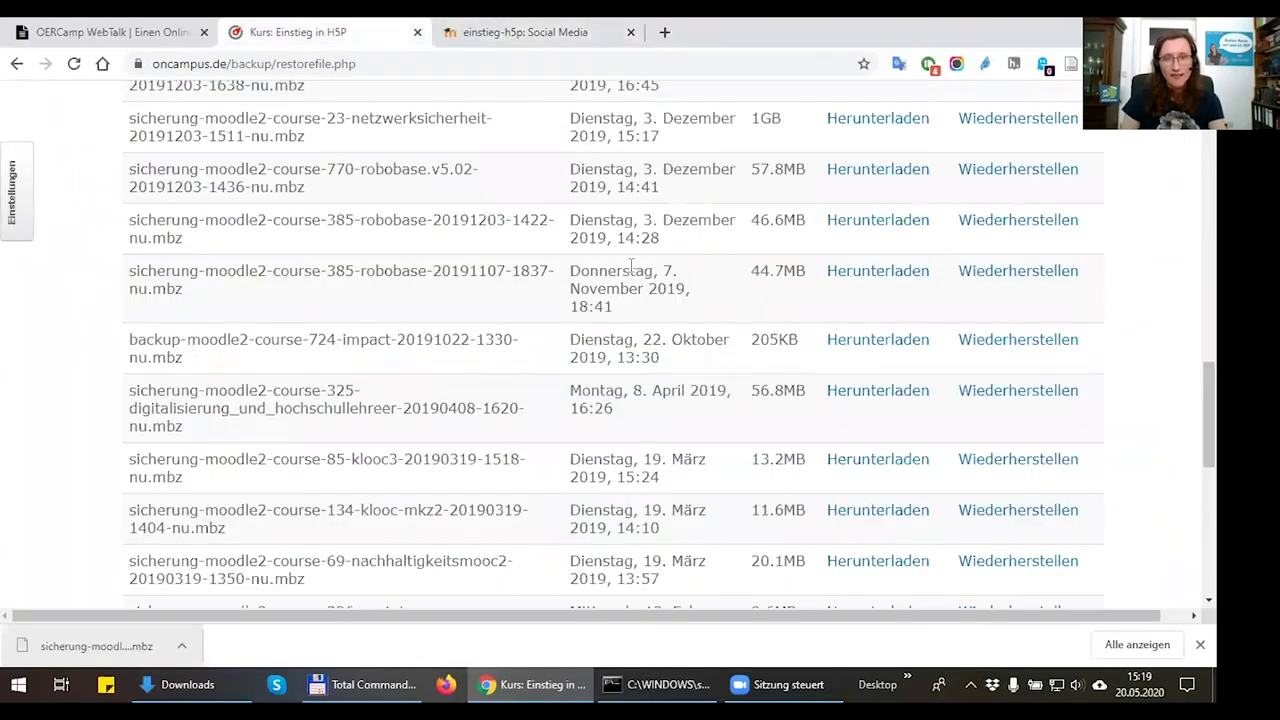
scroll(621, 285, "up", 4)
scroll(621, 285, "up", 1)
scroll(527, 338, "down", 15)
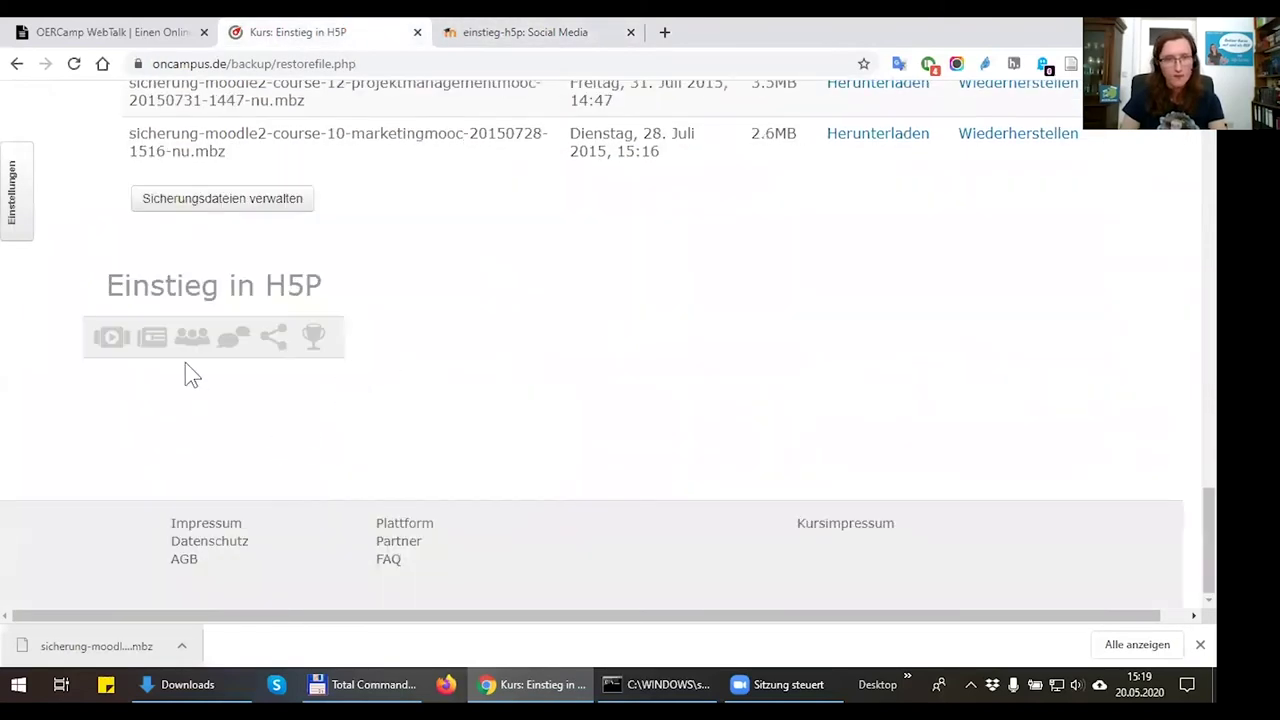
left_click(240, 345)
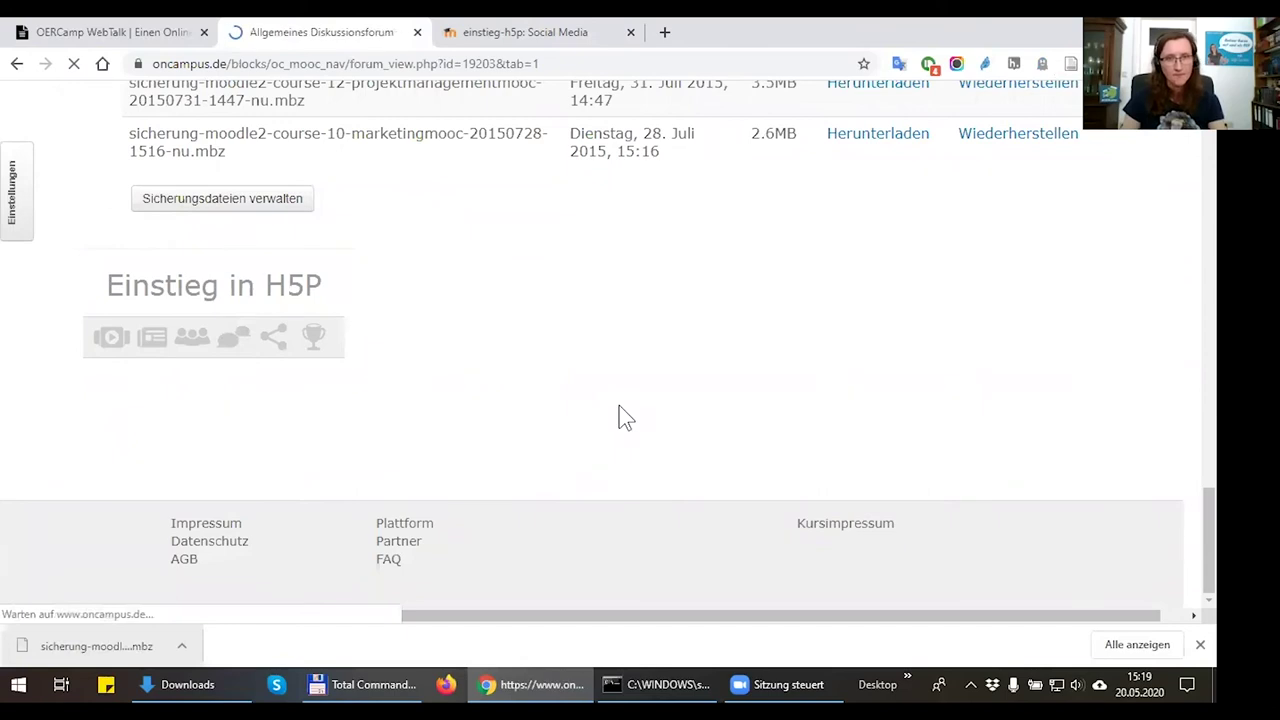
scroll(620, 417, "down", 1)
left_click(822, 133)
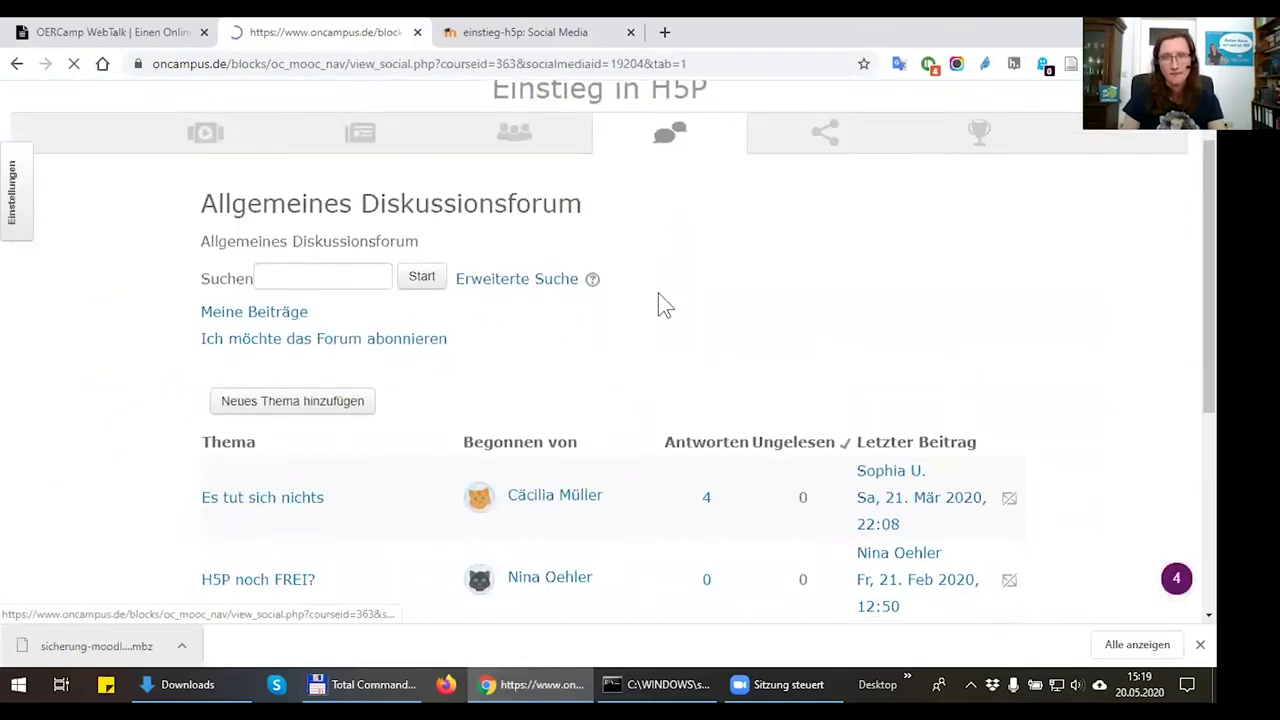
scroll(409, 400, "down", 3)
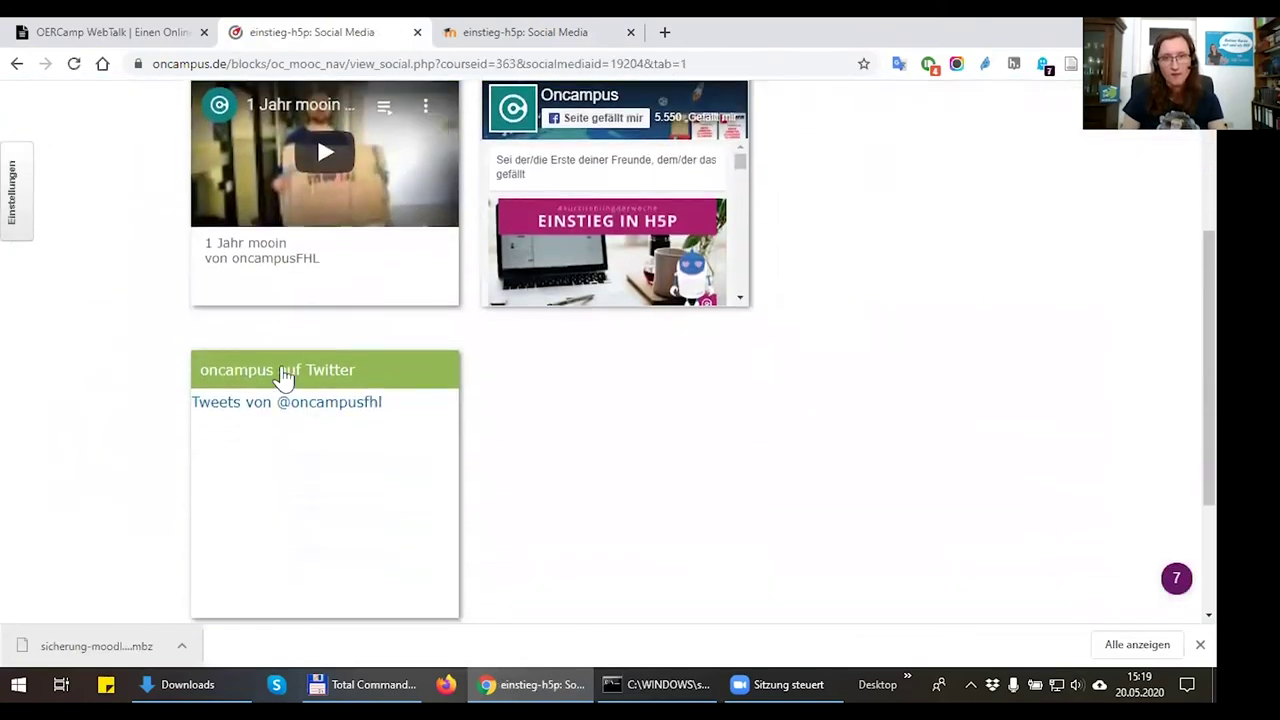
scroll(315, 175, "up", 1)
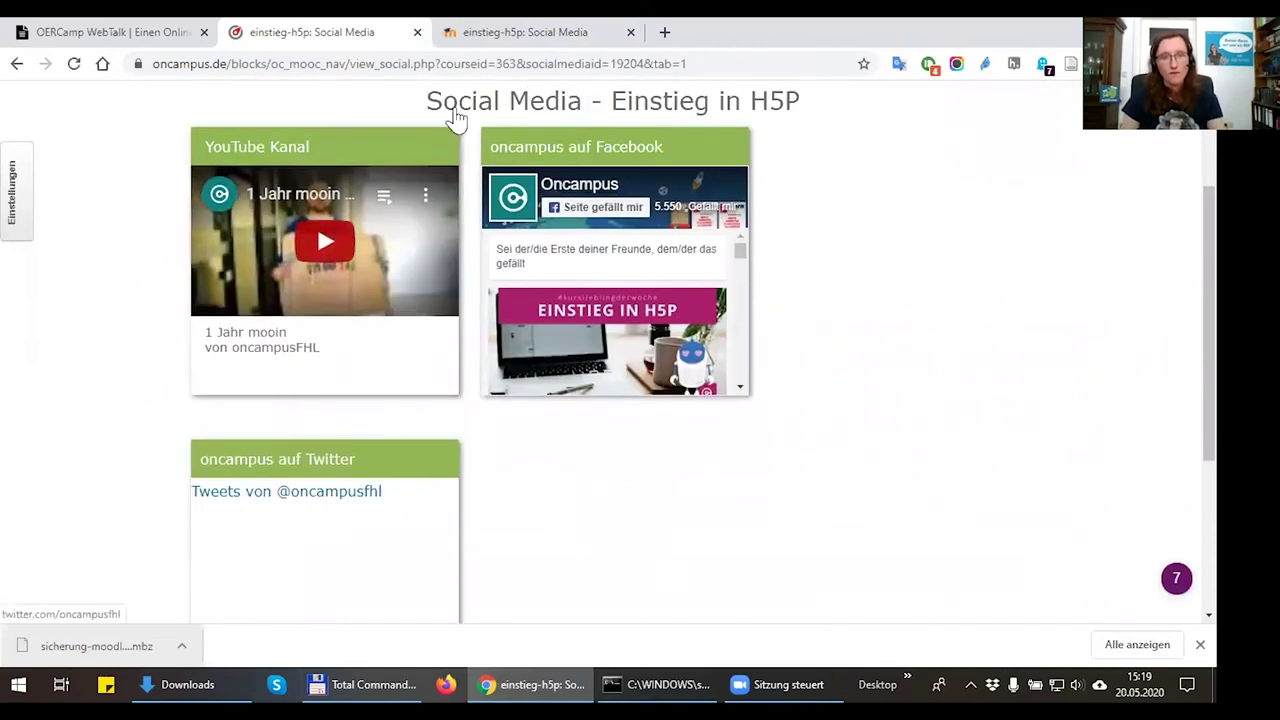
Compare the restored Social Media page in Demo-Moodle with the original's arrangement of YouTube, Facebook and Twitter content
left_click(527, 32)
scroll(523, 409, "down", 1)
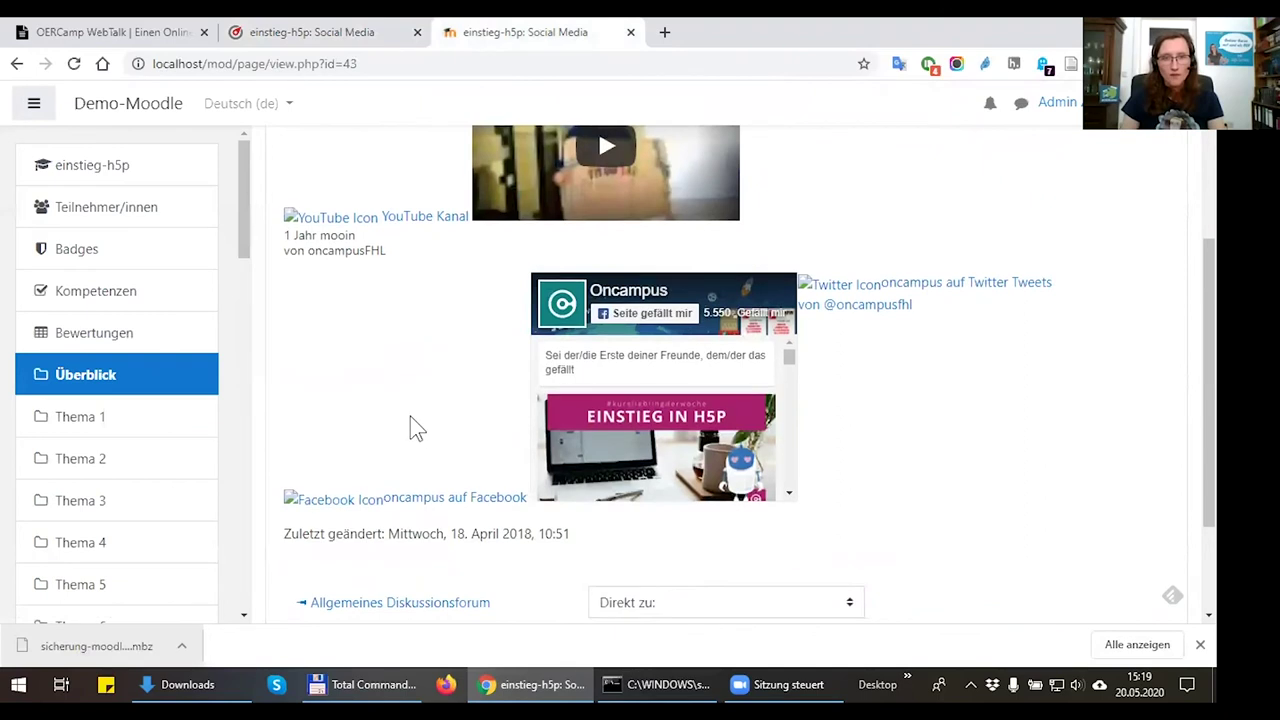
scroll(400, 420, "down", 1)
scroll(486, 491, "up", 2)
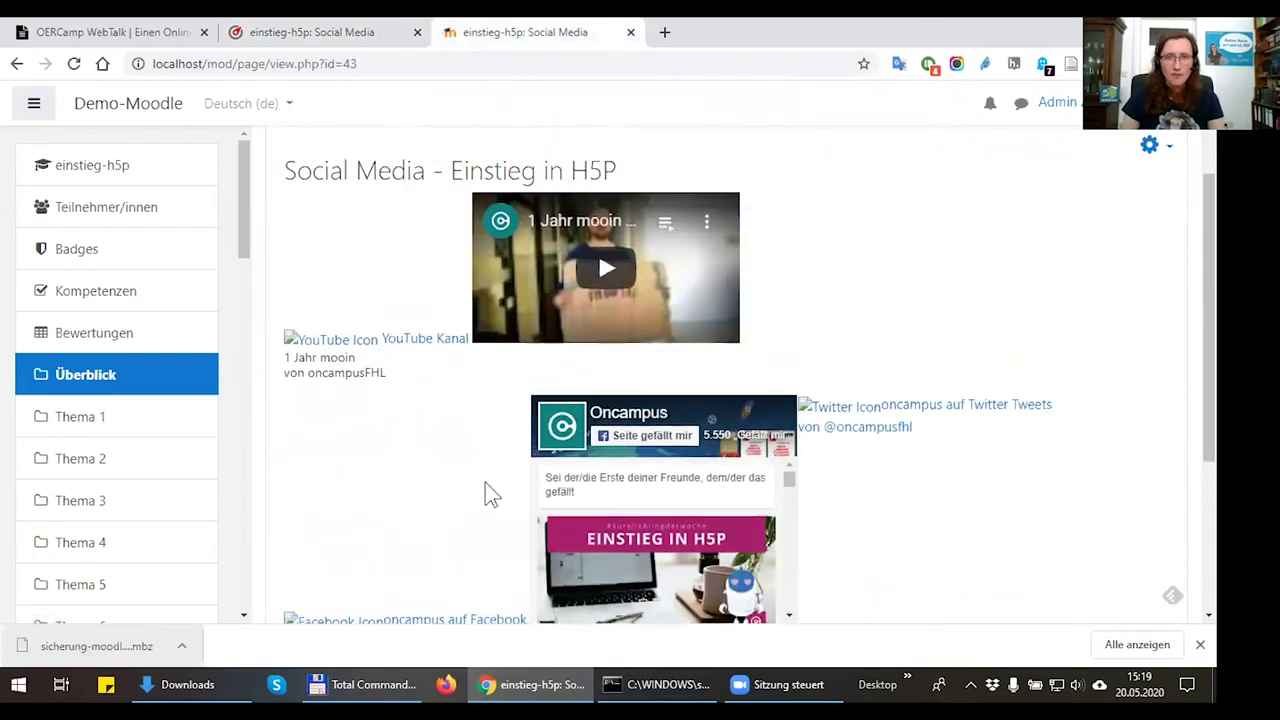
scroll(485, 482, "up", 2)
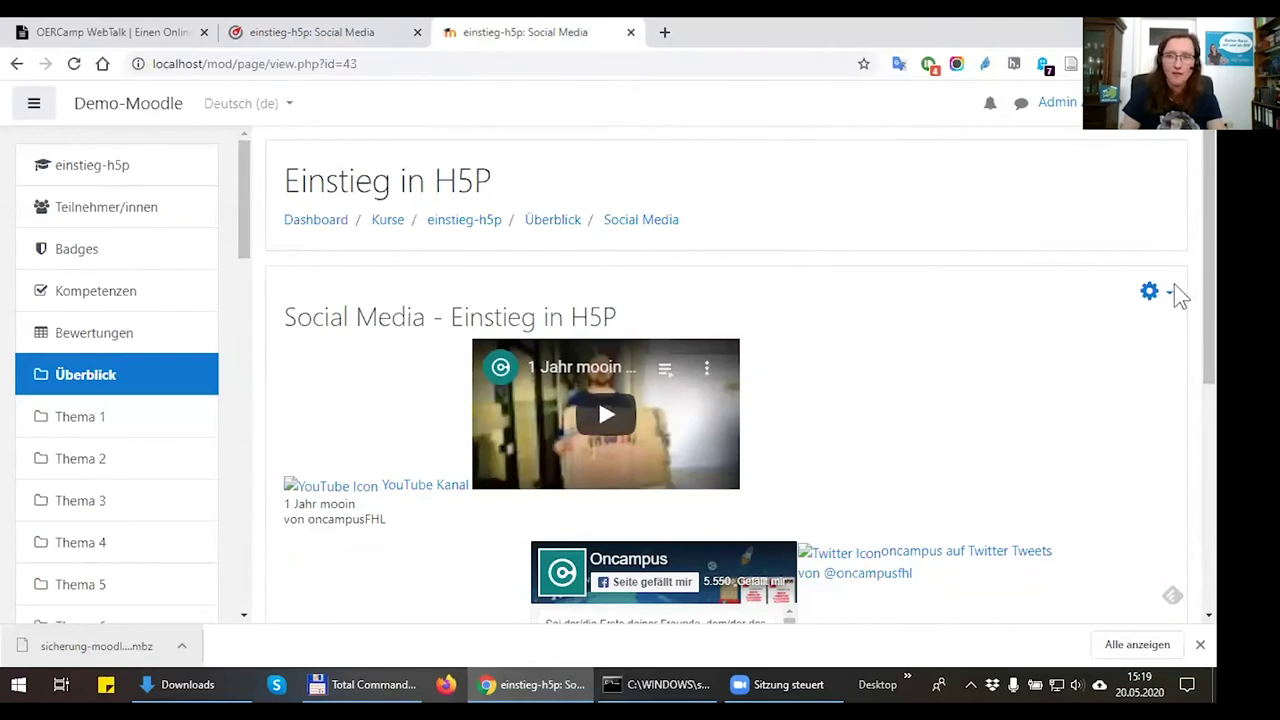
Return to the restored course's main page and examine the Thema 1 welcome text, the "Kein MOOC" note and the licence
left_click(450, 222)
scroll(490, 455, "down", 3)
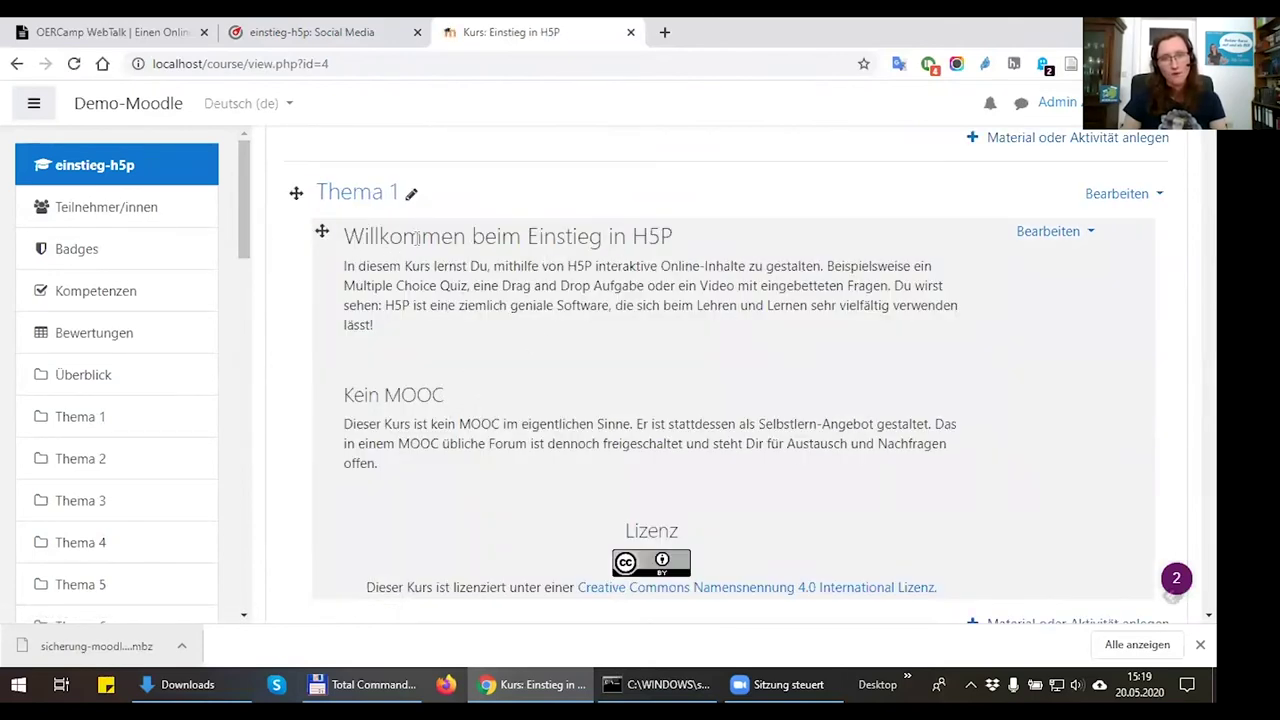
scroll(619, 473, "down", 3)
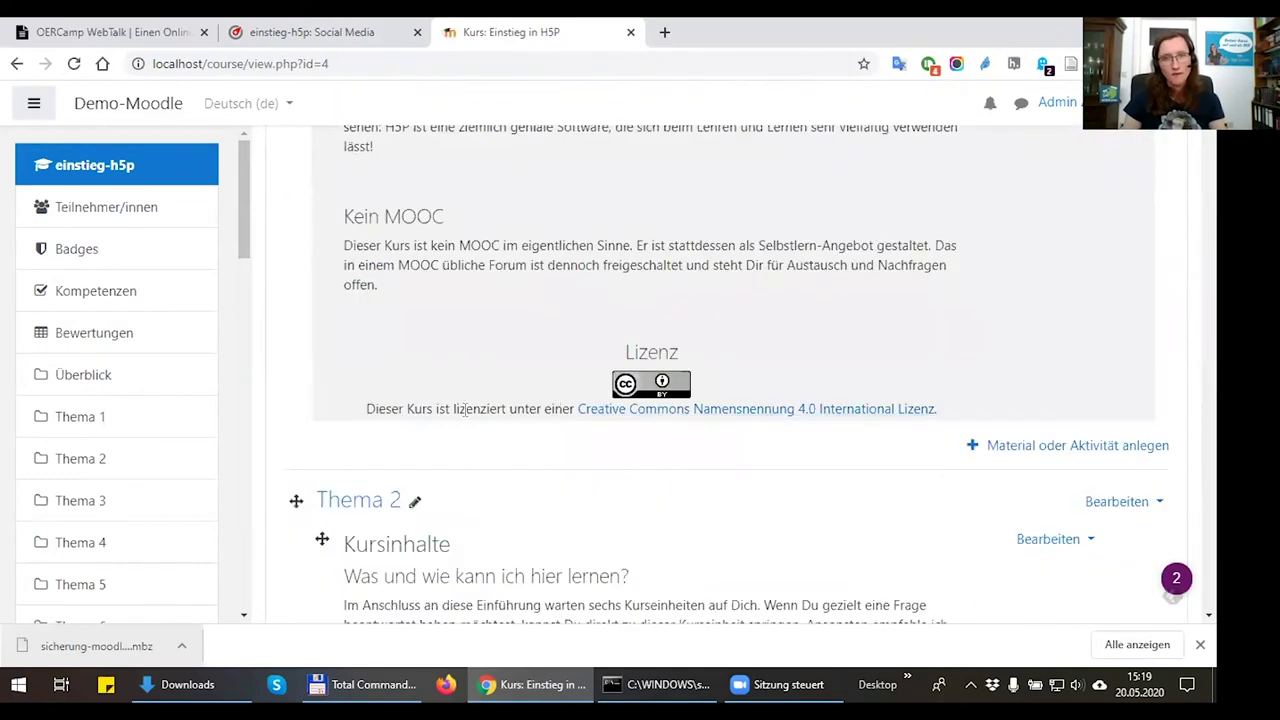
scroll(435, 225, "up", 1)
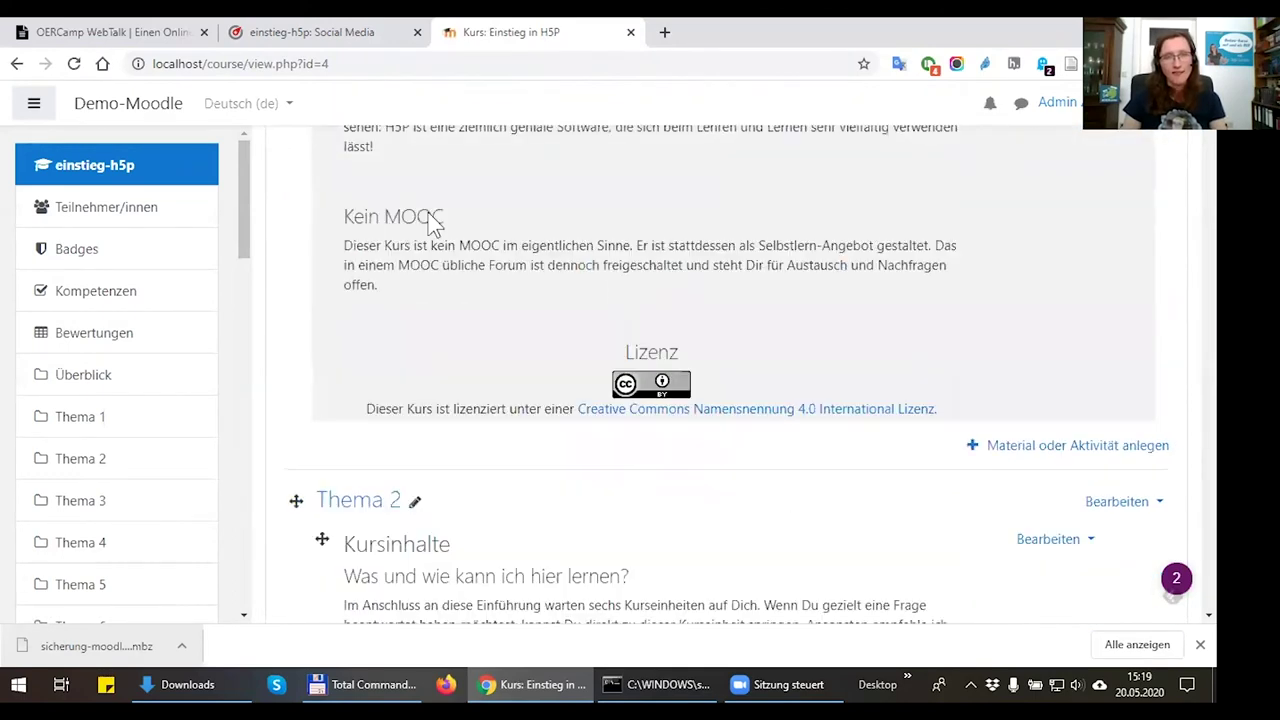
In the original oncampus course, open the "Willkommen" chapter and examine how its "Kein MOOC" note is formatted
left_click(300, 32)
scroll(251, 211, "up", 2)
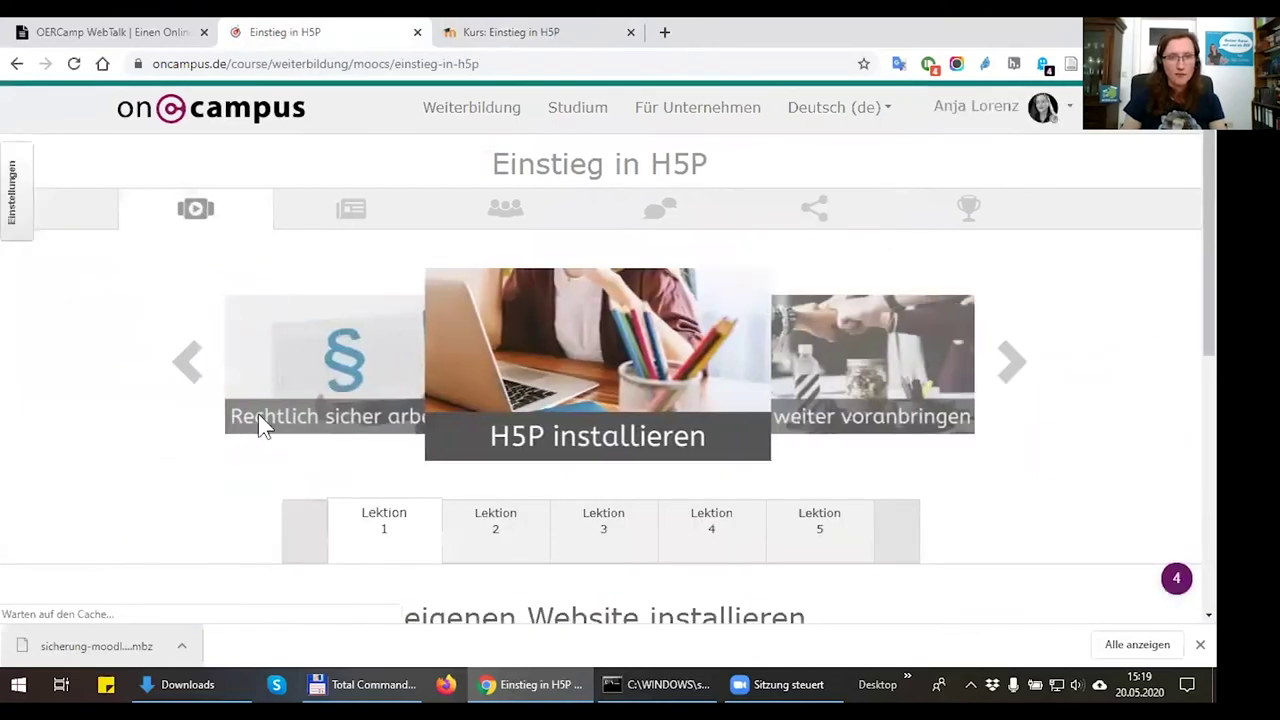
left_click(184, 362)
left_click(186, 362)
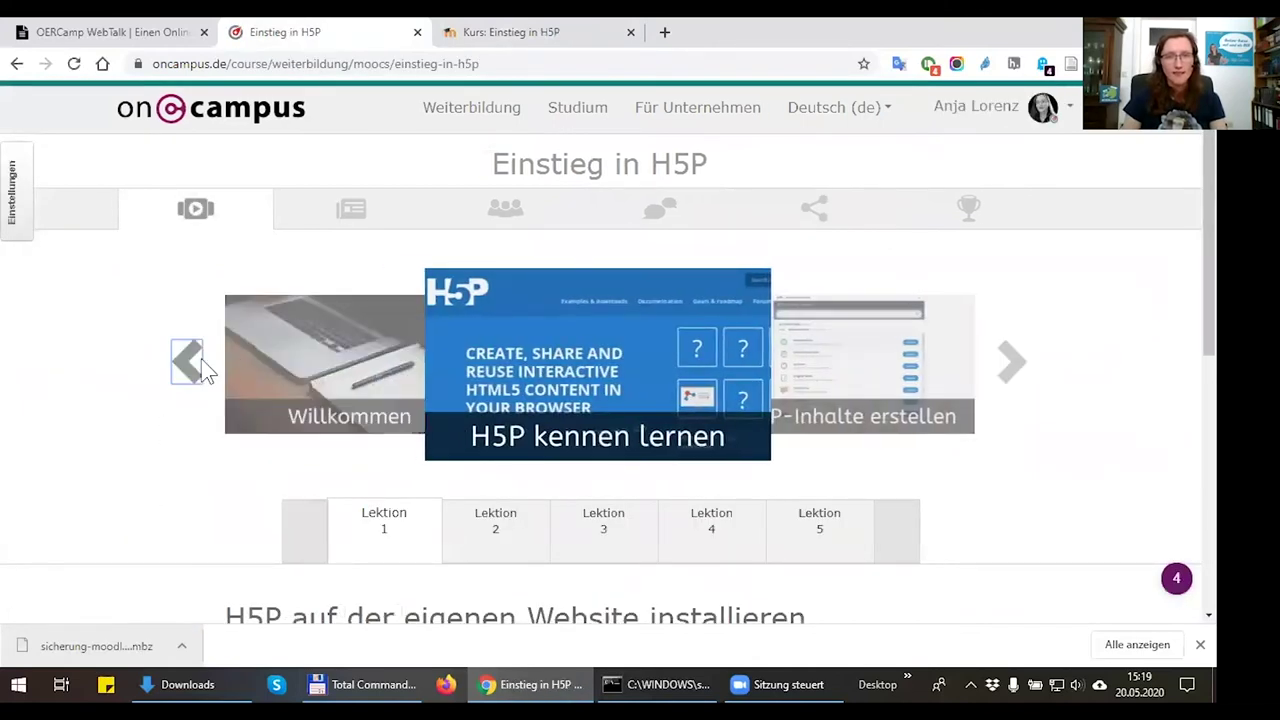
left_click(194, 366)
left_click(307, 366)
scroll(443, 486, "down", 4)
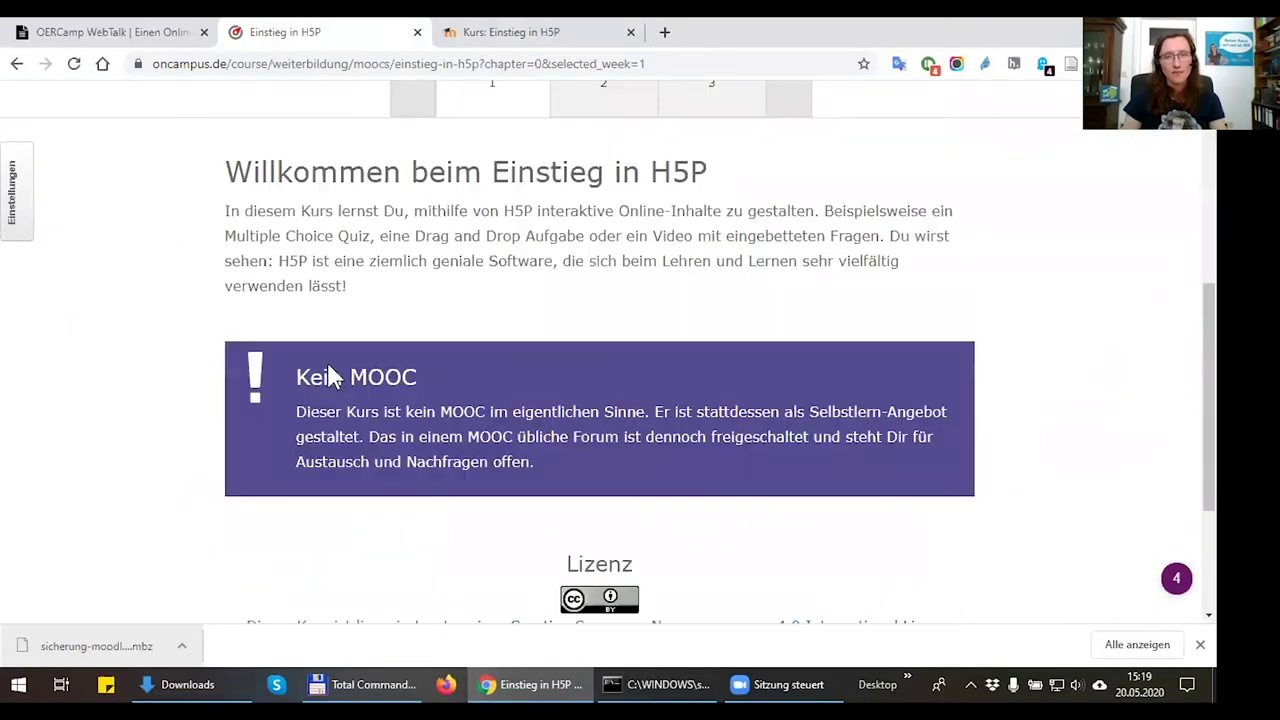
Go back to the restored course in Demo-Moodle and inspect the embedded intro video in Thema 5
left_click(525, 32)
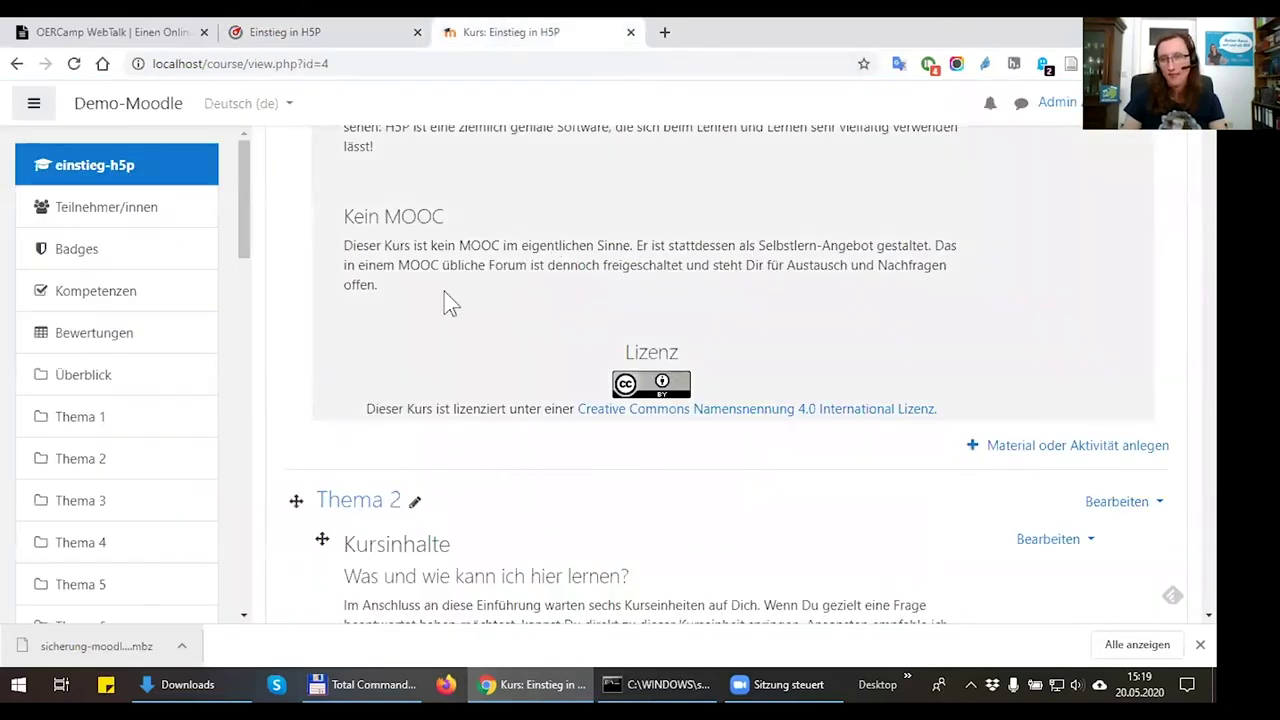
scroll(460, 335, "down", 10)
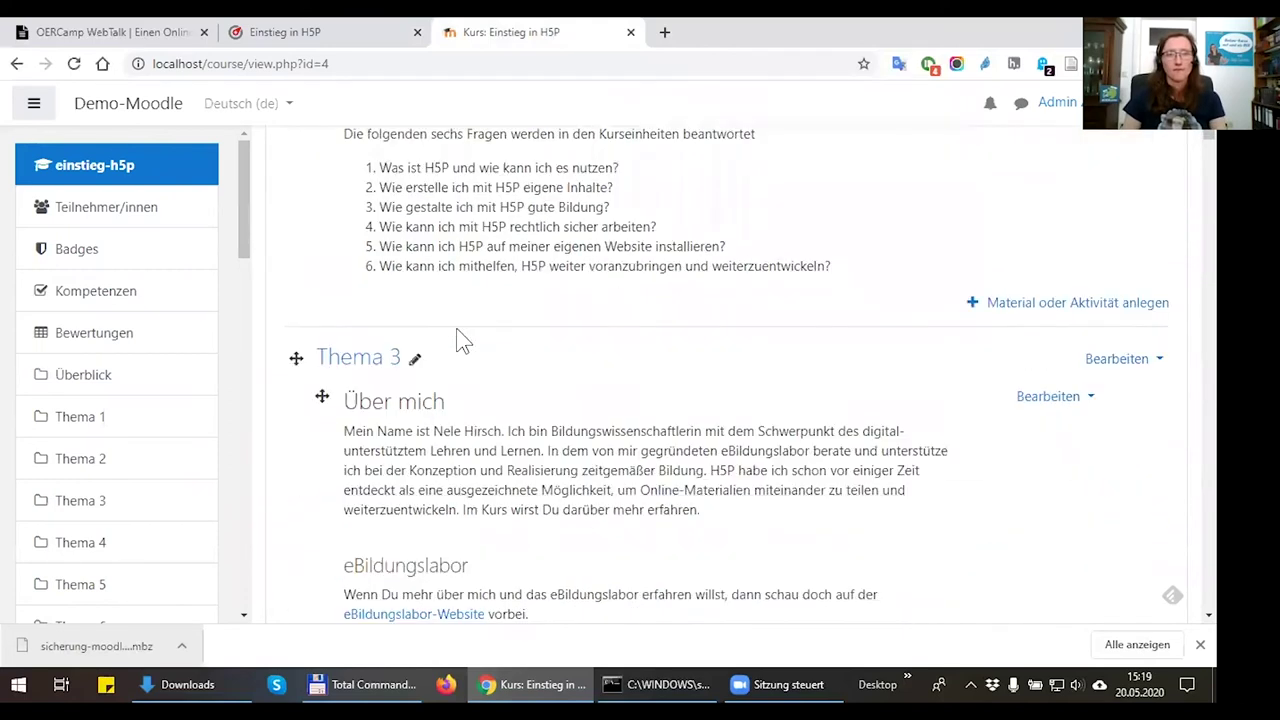
scroll(456, 340, "down", 10)
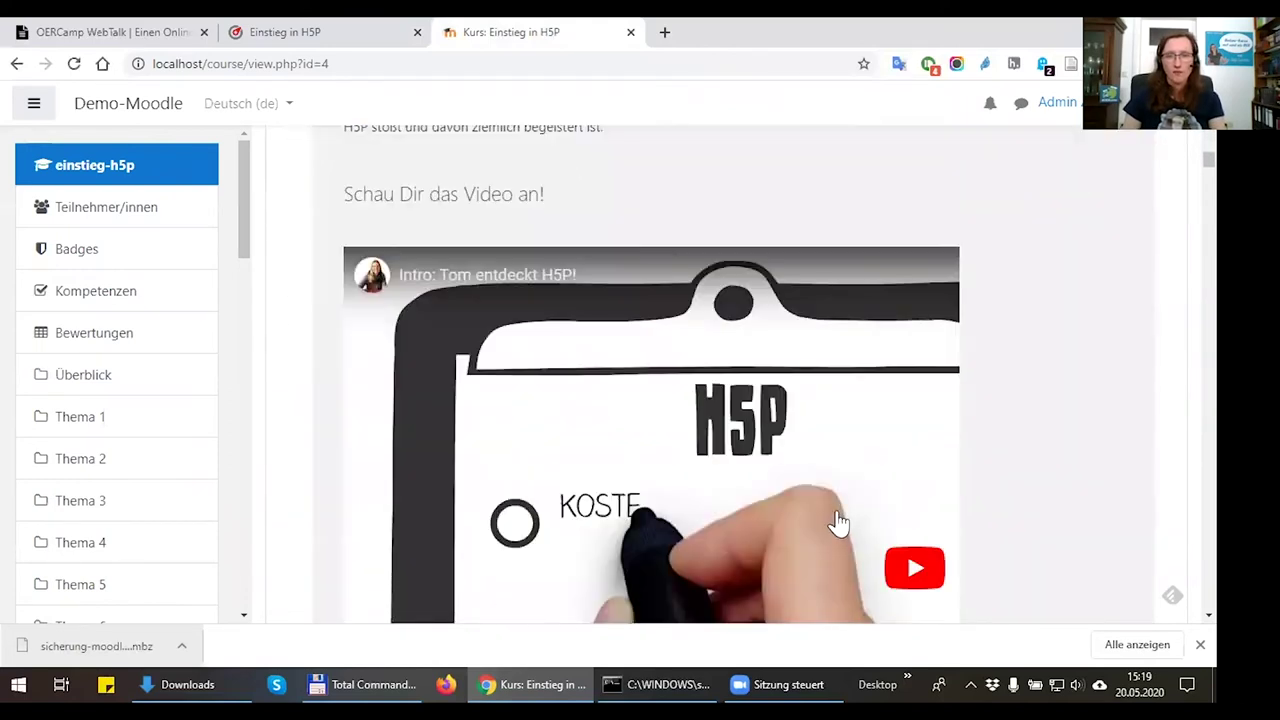
left_click_drag(640, 582, 630, 553)
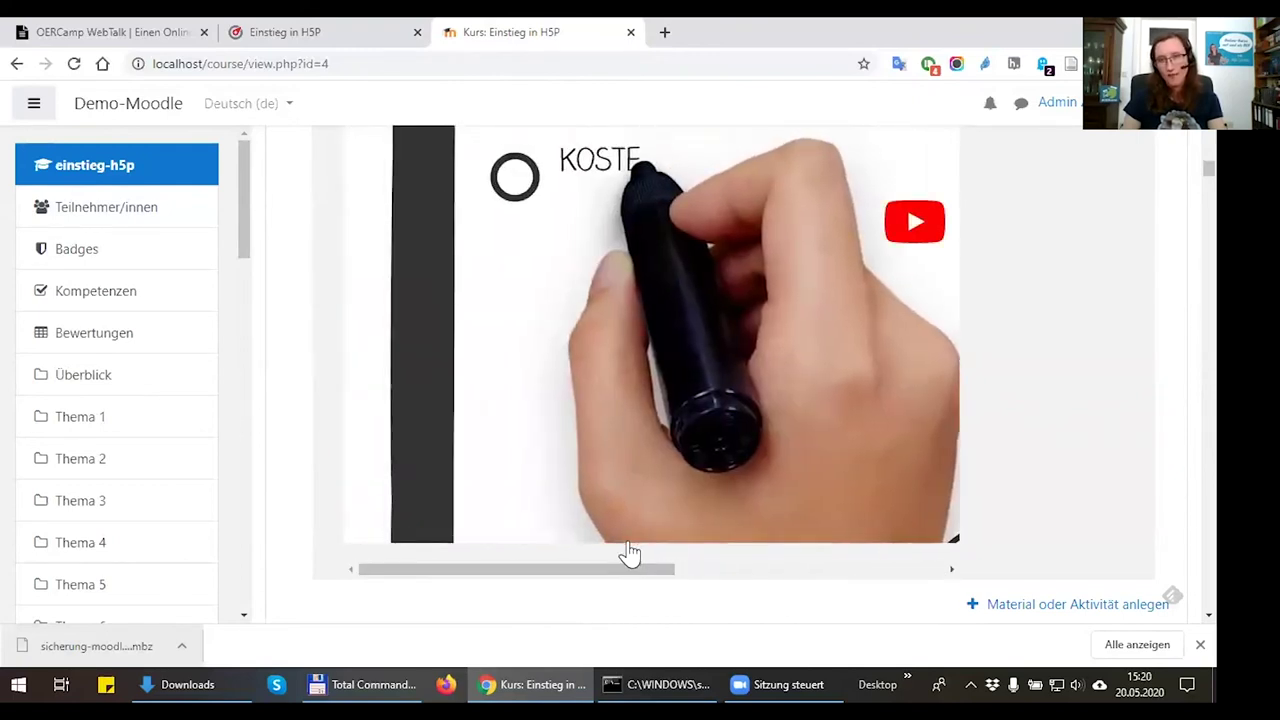
scroll(630, 553, "up", 4)
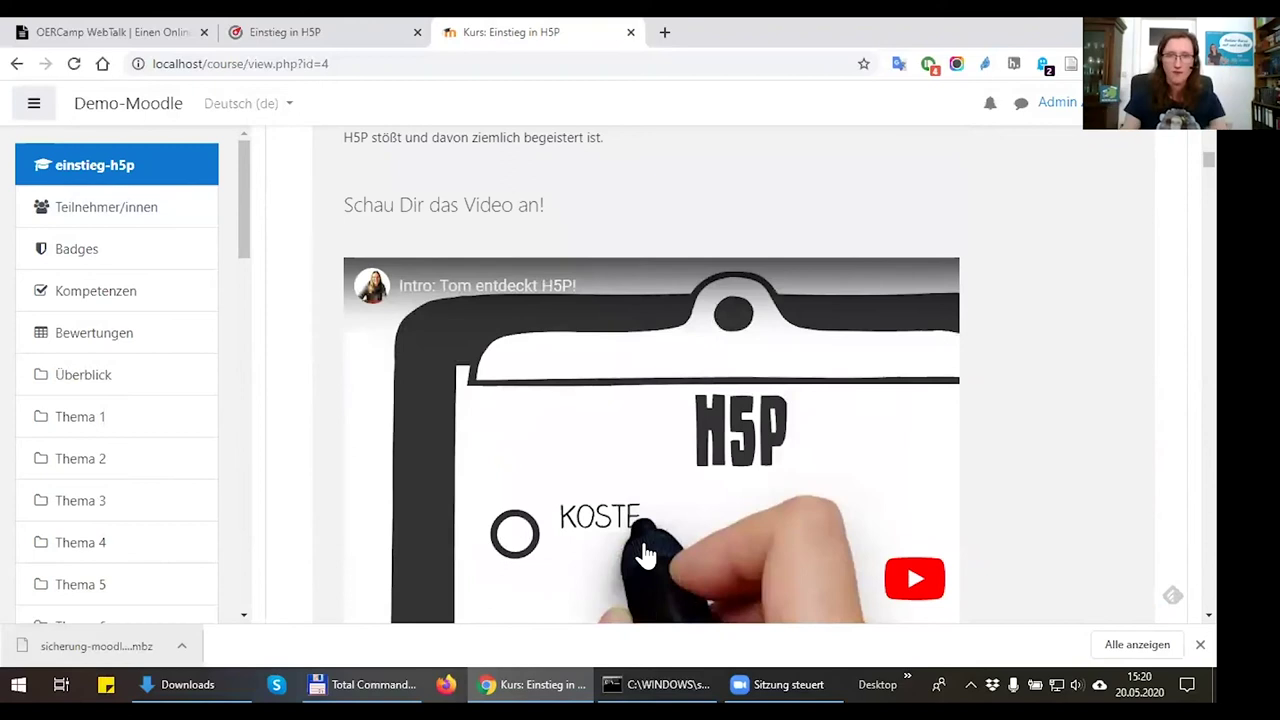
scroll(690, 466, "down", 7)
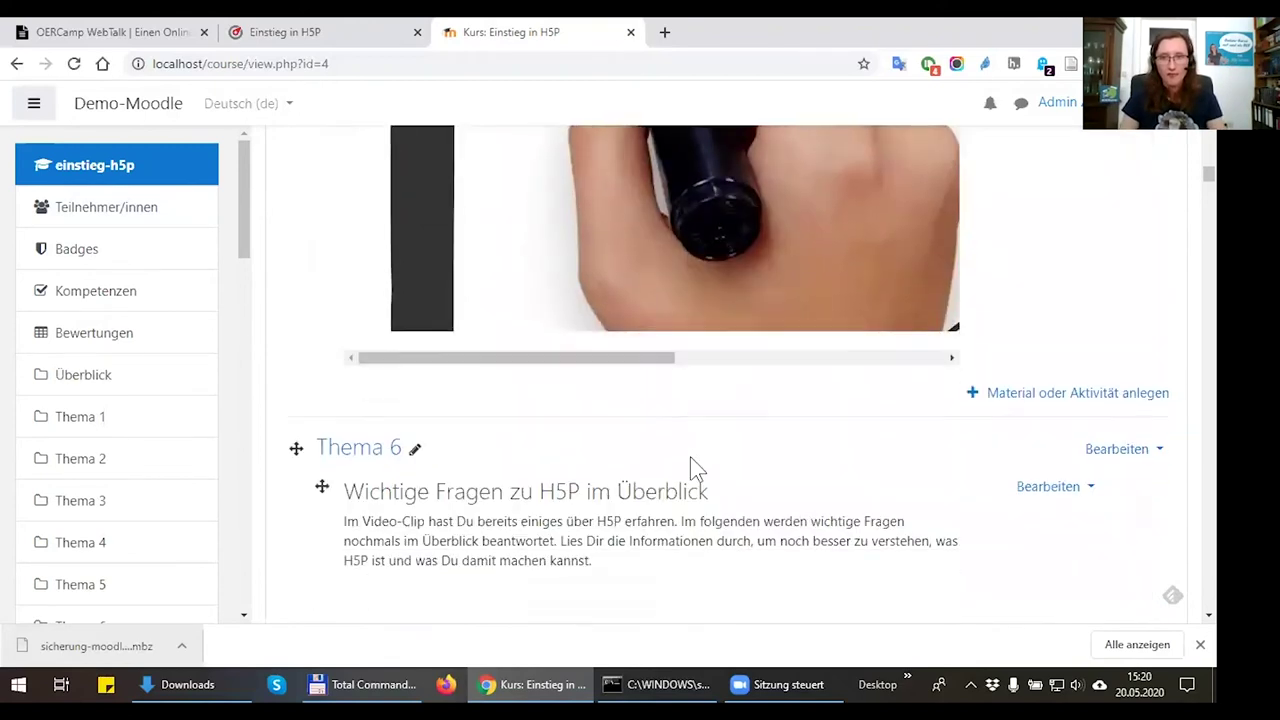
Examine the embedded H5P accordion and quiz elements and the video in Thema 6 to Thema 9
scroll(694, 466, "down", 2)
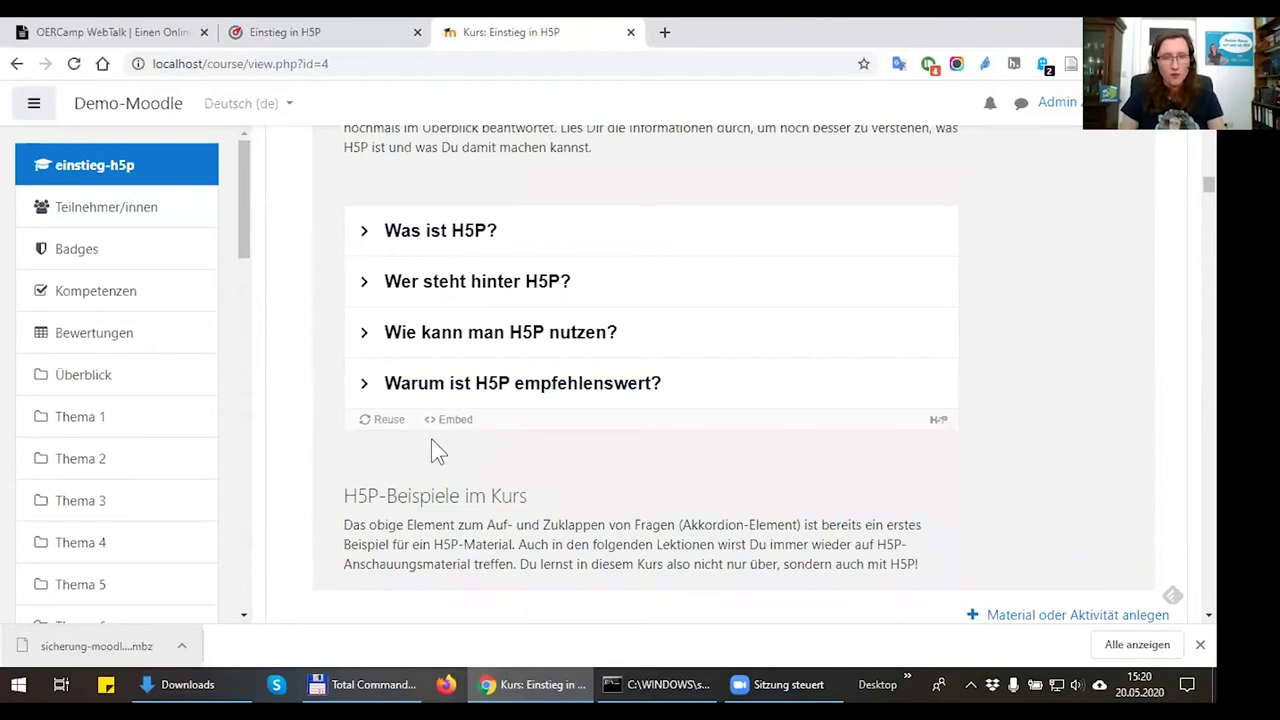
scroll(399, 434, "down", 11)
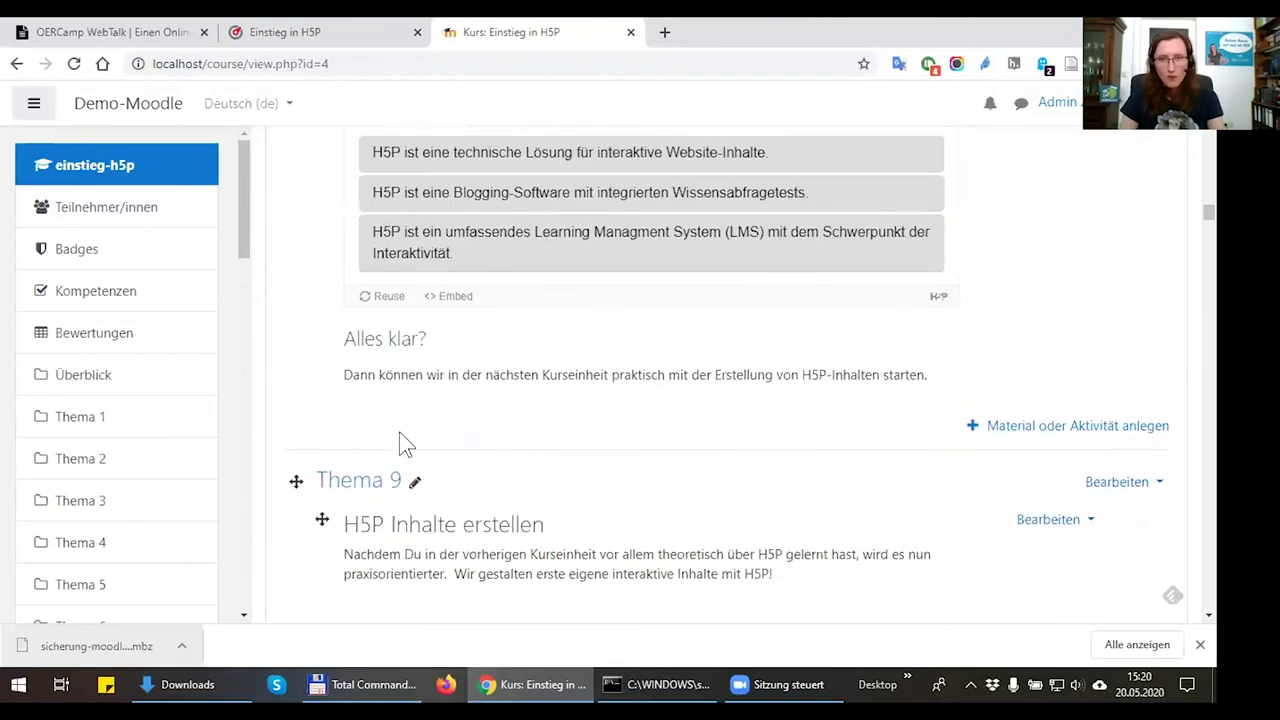
scroll(399, 444, "down", 10)
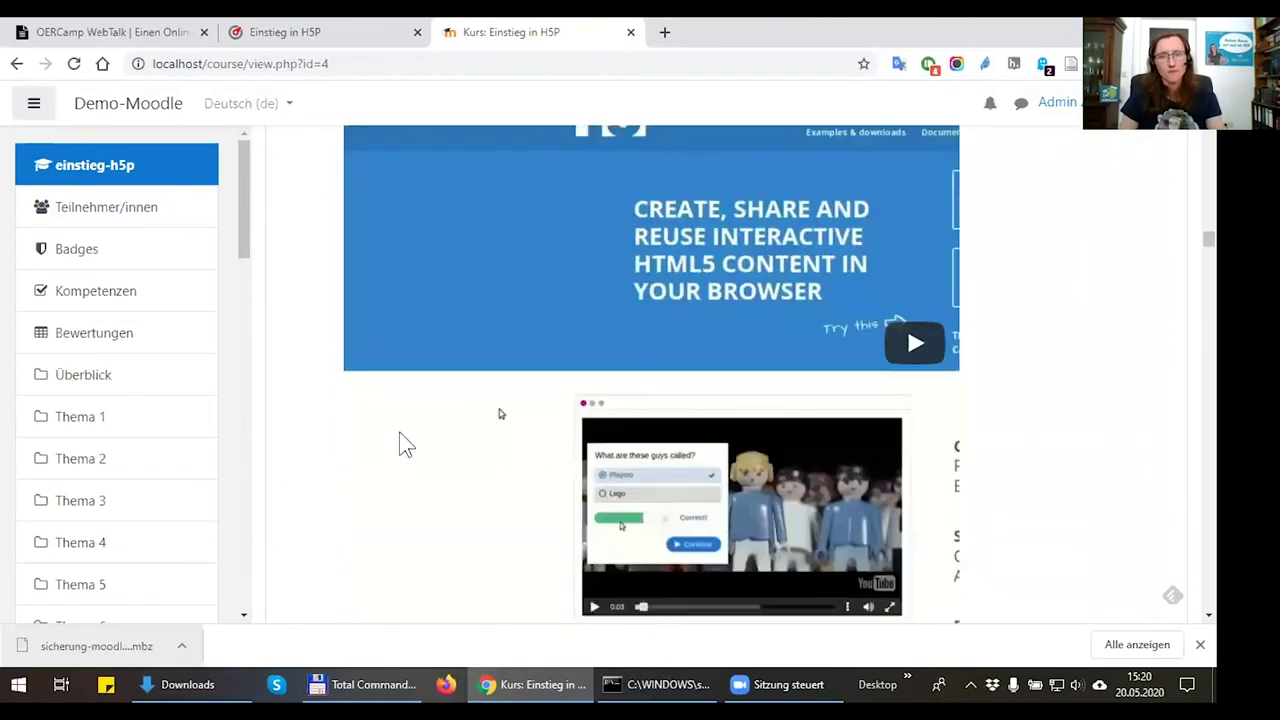
Return to the beginning of the restored course and review the licence notice in Thema 1
scroll(485, 520, "up", 9)
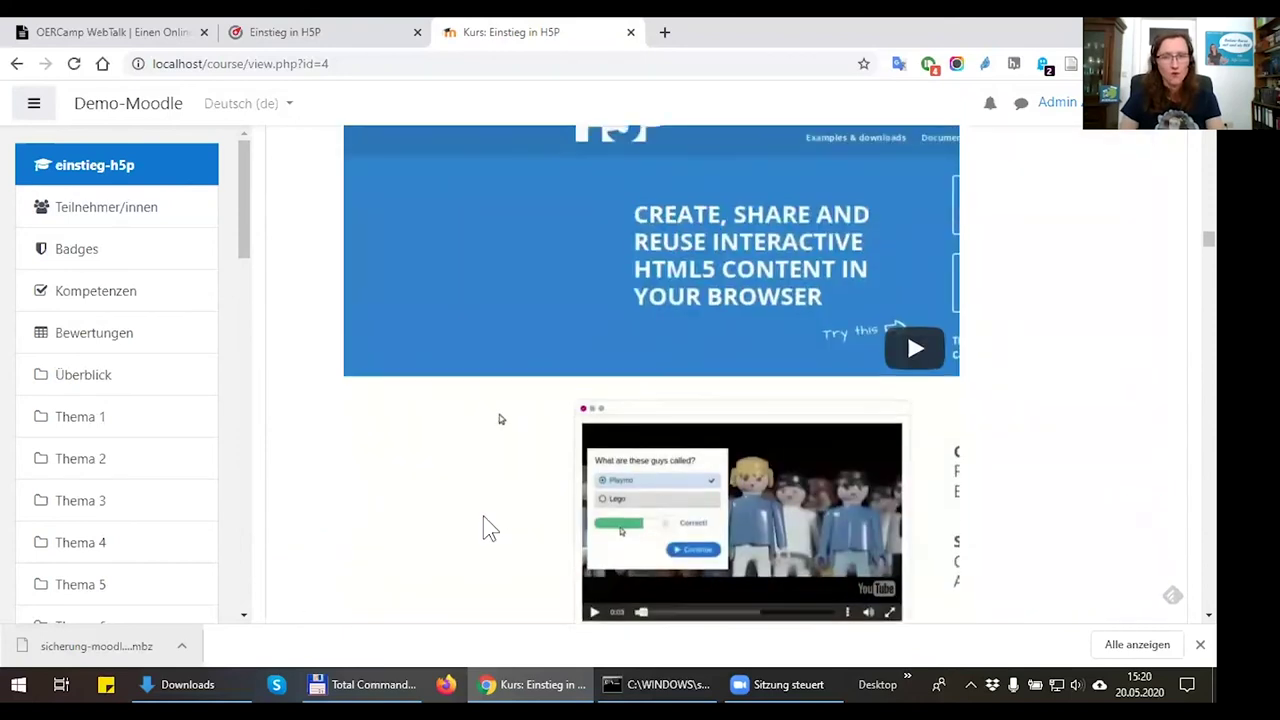
scroll(485, 528, "up", 15)
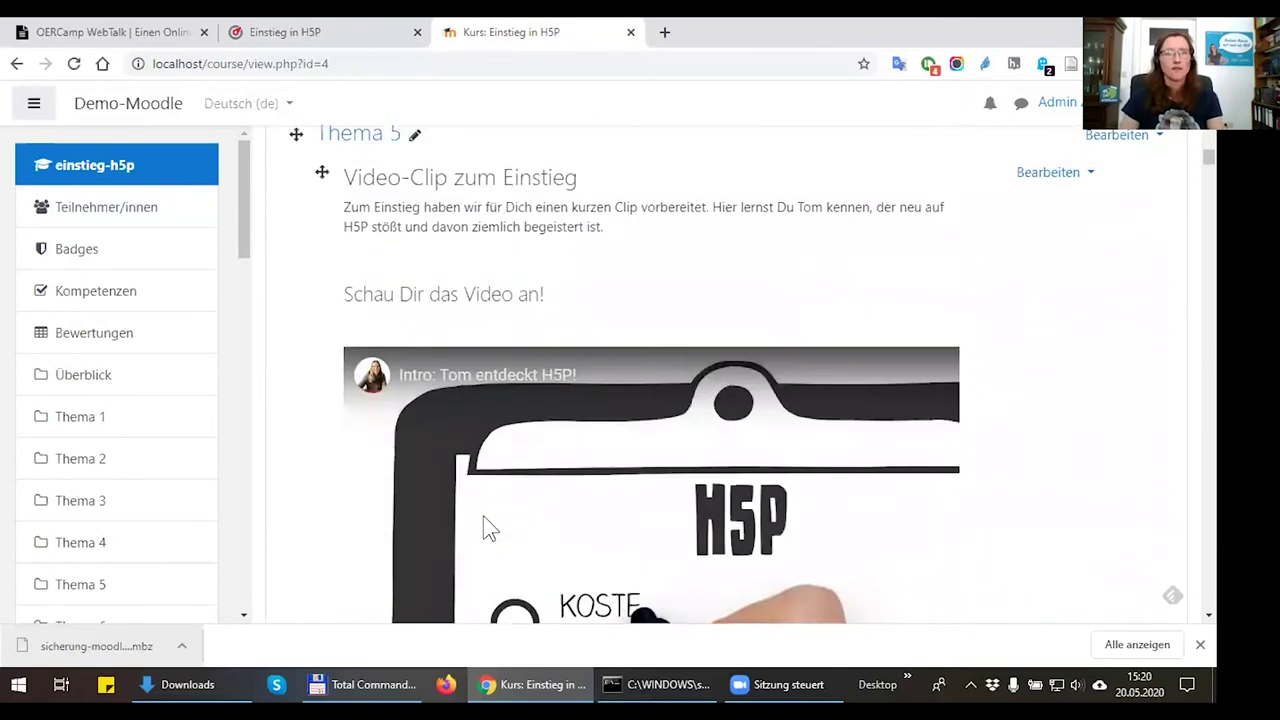
scroll(490, 528, "up", 15)
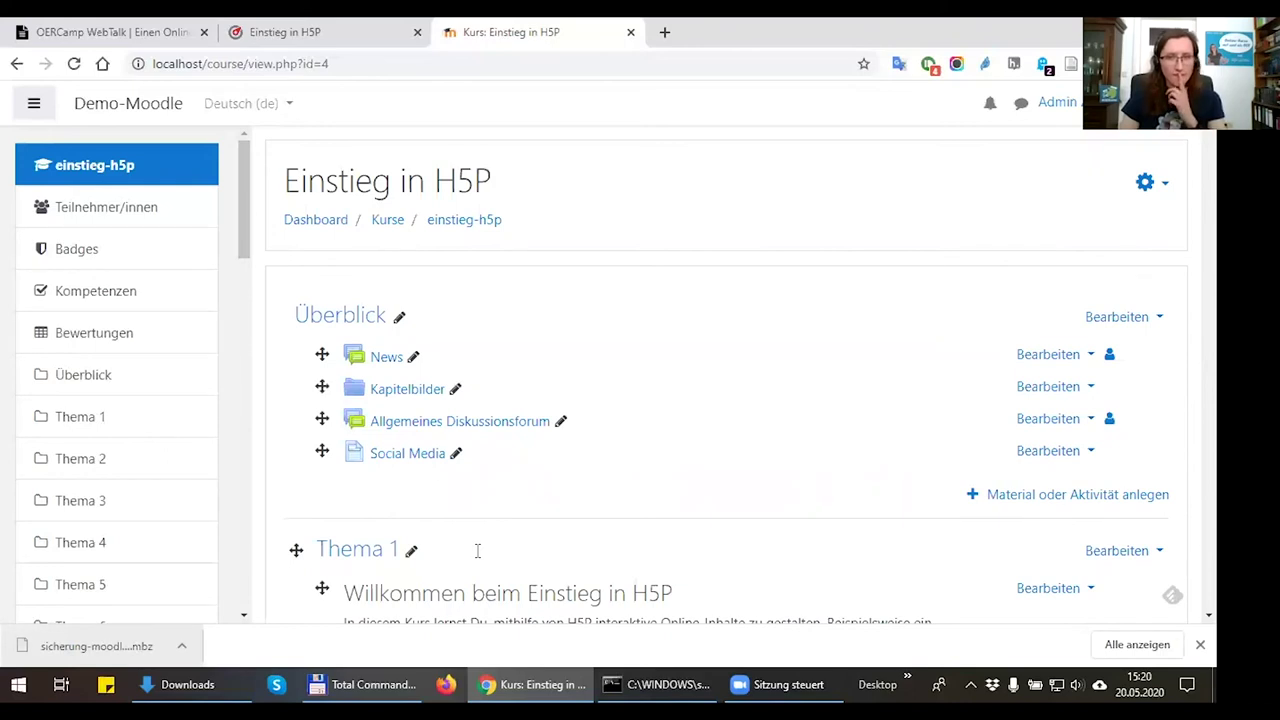
scroll(492, 519, "down", 6)
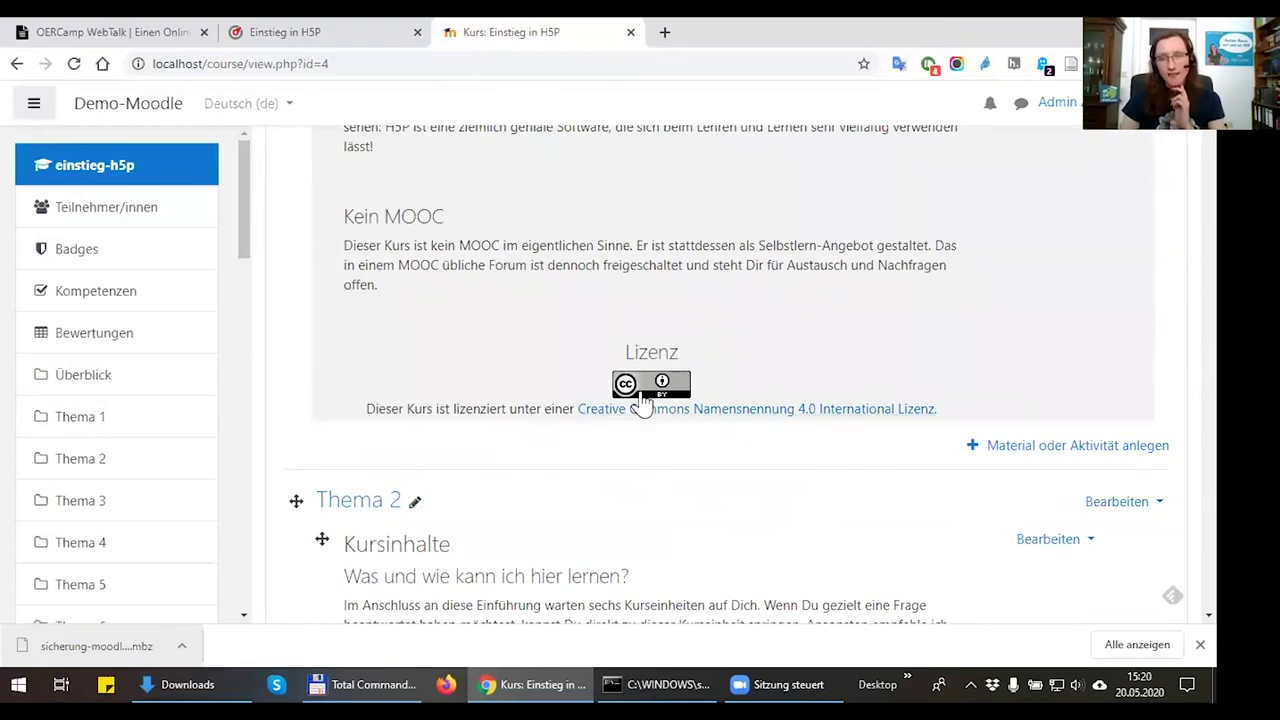
Check the wording of the licence notice in the original oncampus course and return to the restored course in Demo-Moodle
left_click(340, 32)
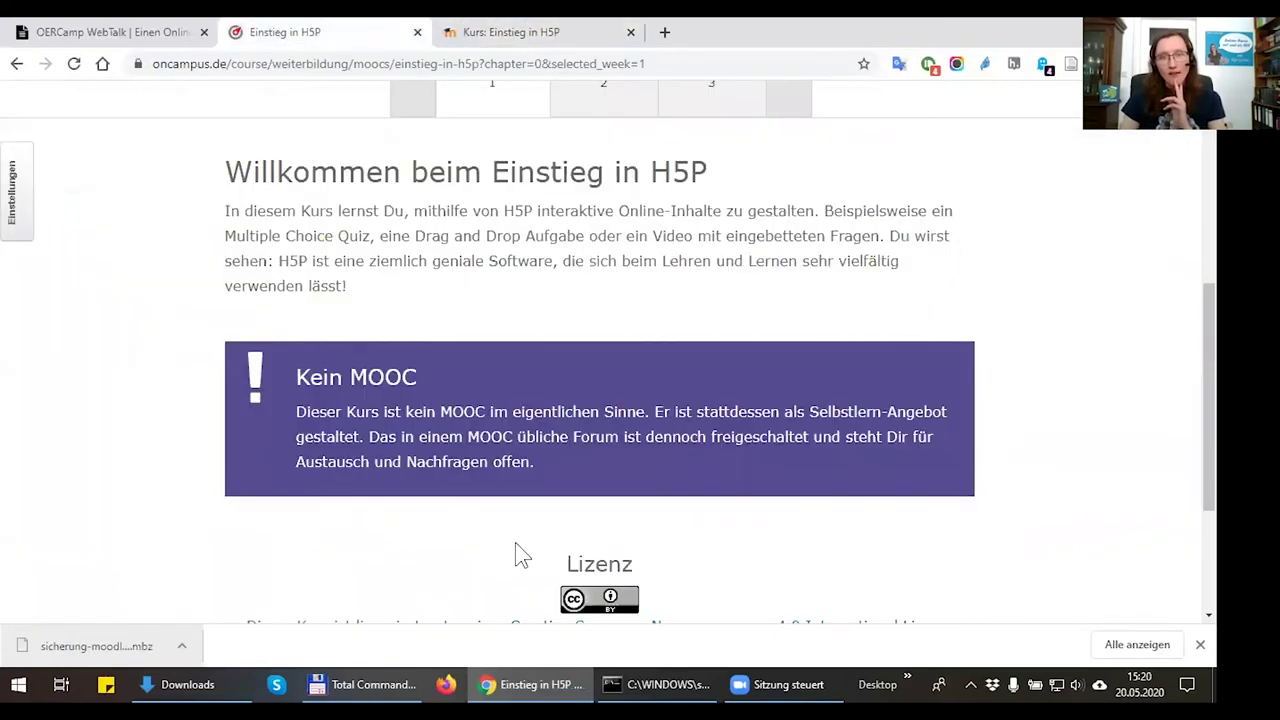
scroll(517, 540, "down", 2)
scroll(517, 540, "down", 1)
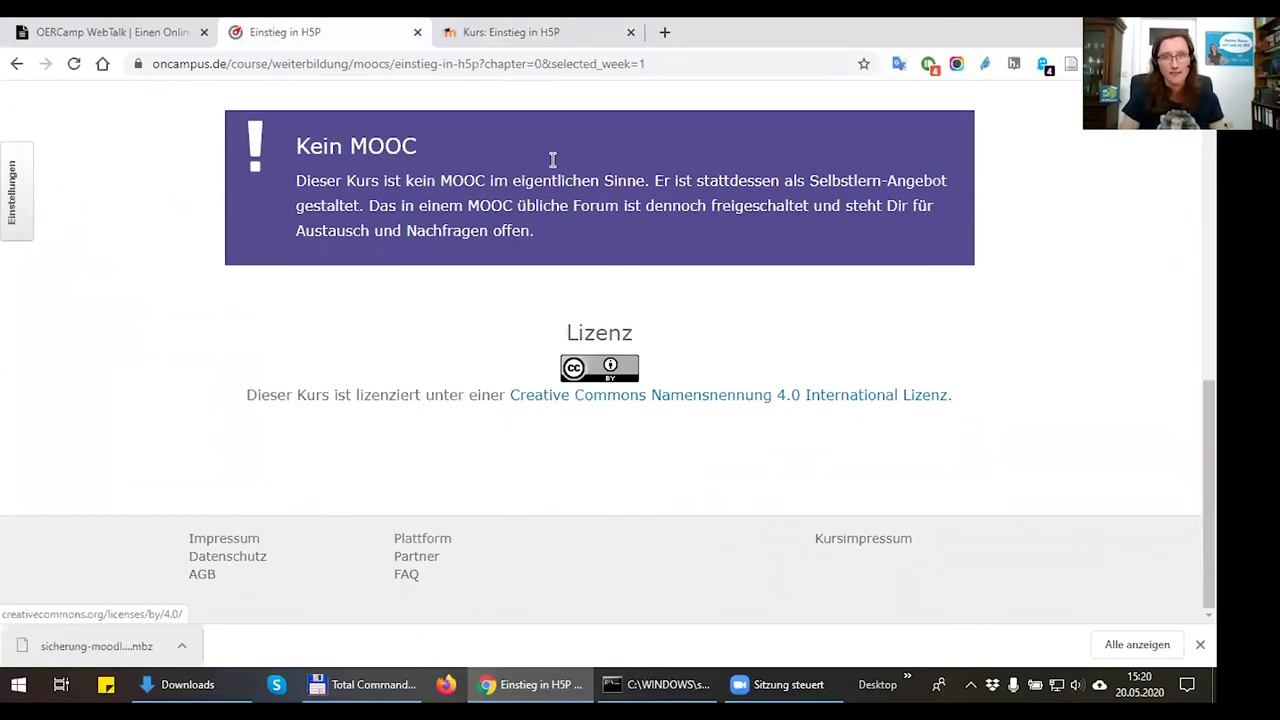
left_click(535, 30)
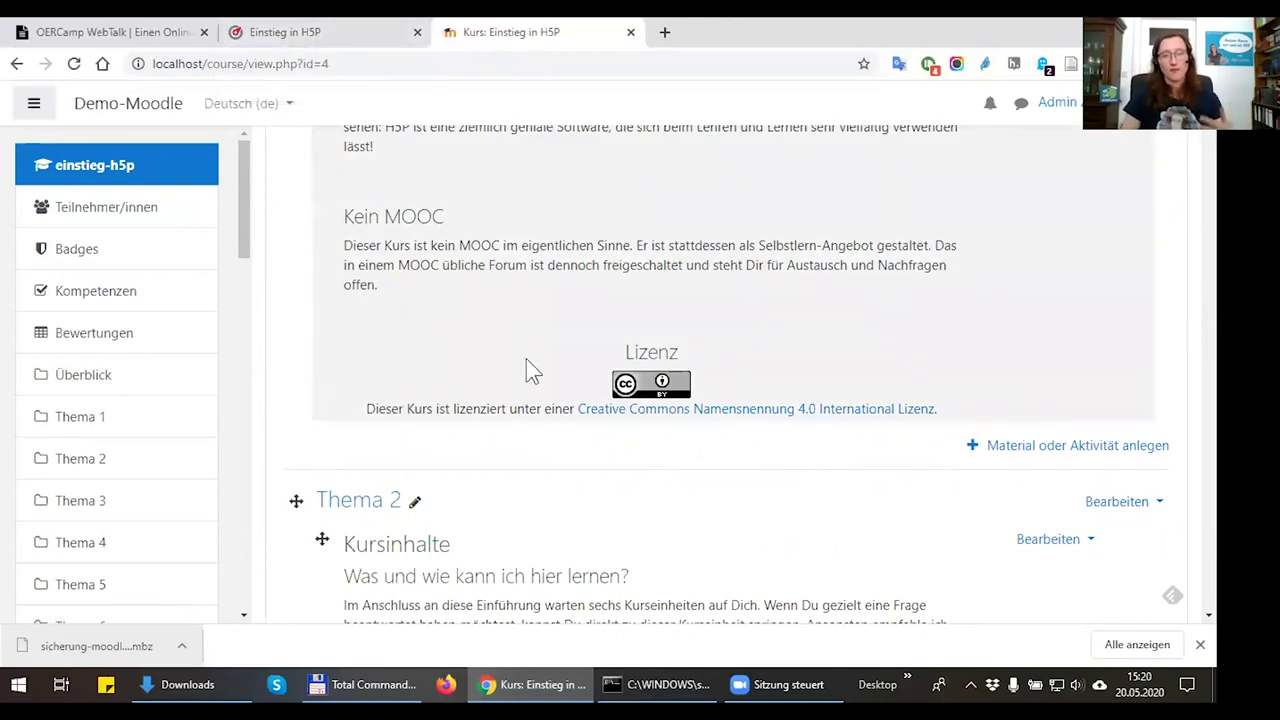
Open the welcome text field in Thema 1 for editing and go to the licence sentence at its end
scroll(872, 352, "up", 5)
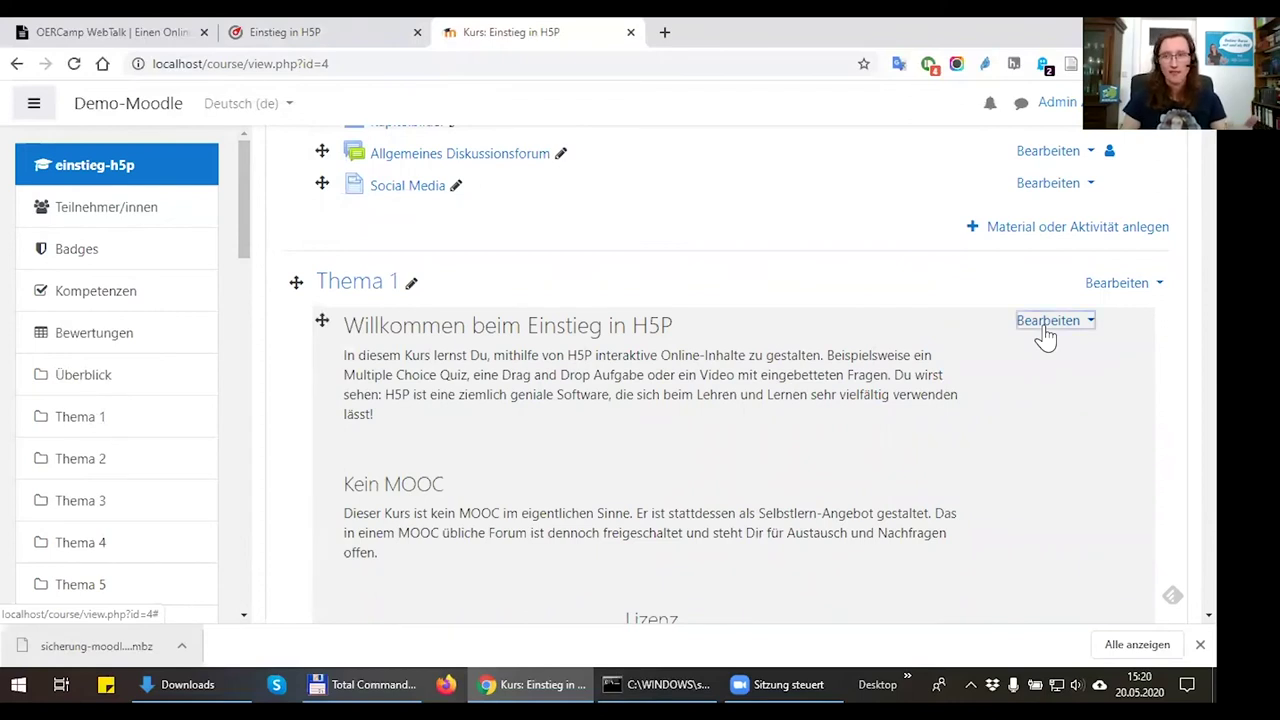
left_click(1045, 338)
left_click(990, 352)
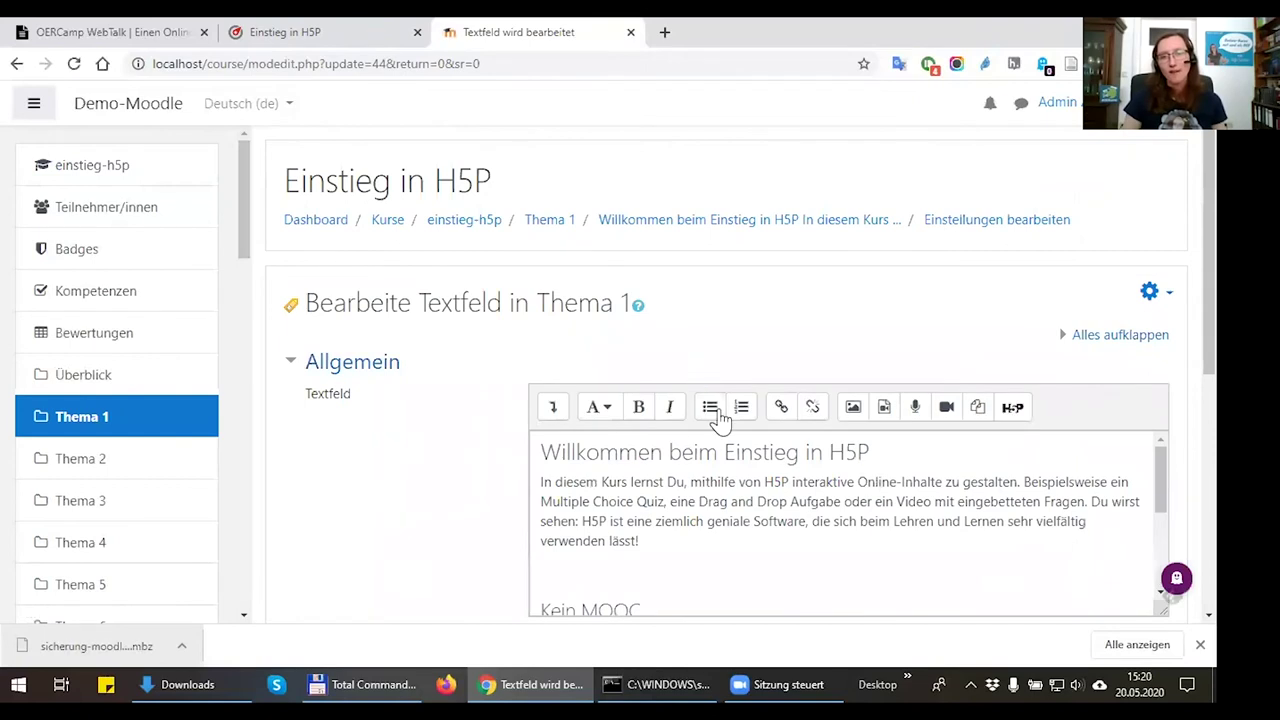
scroll(580, 520, "down", 4)
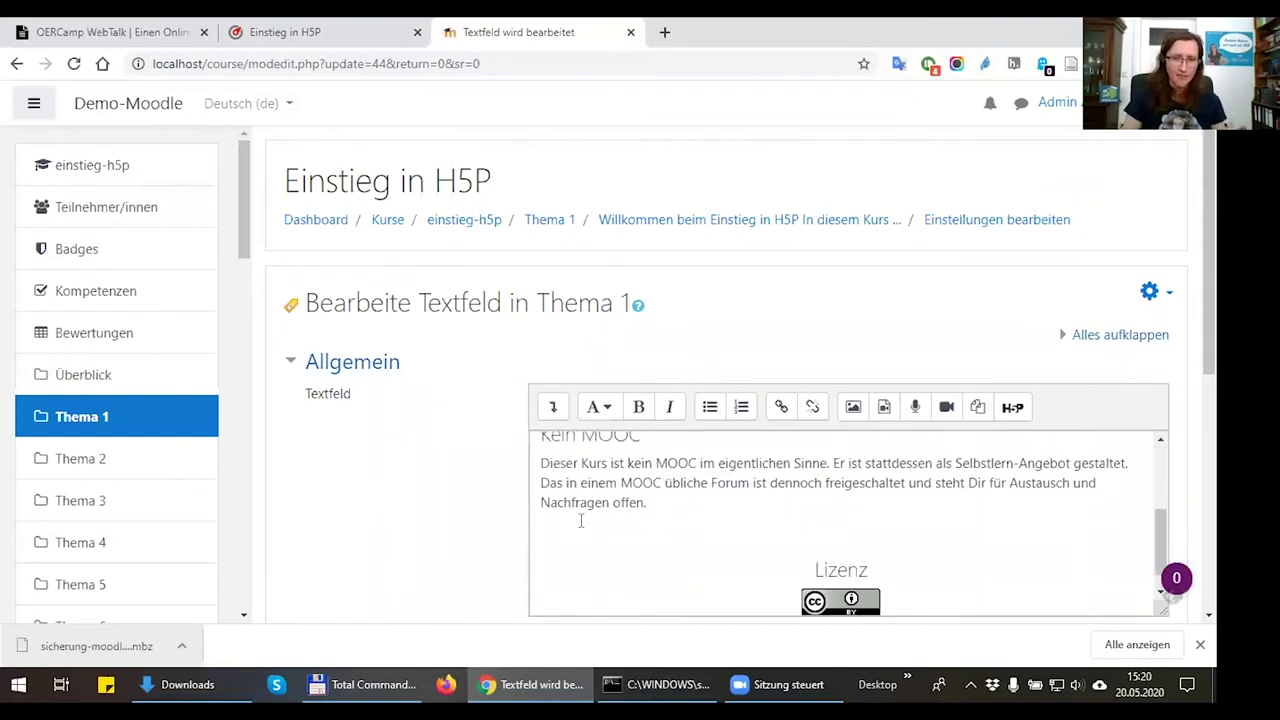
scroll(580, 520, "down", 6)
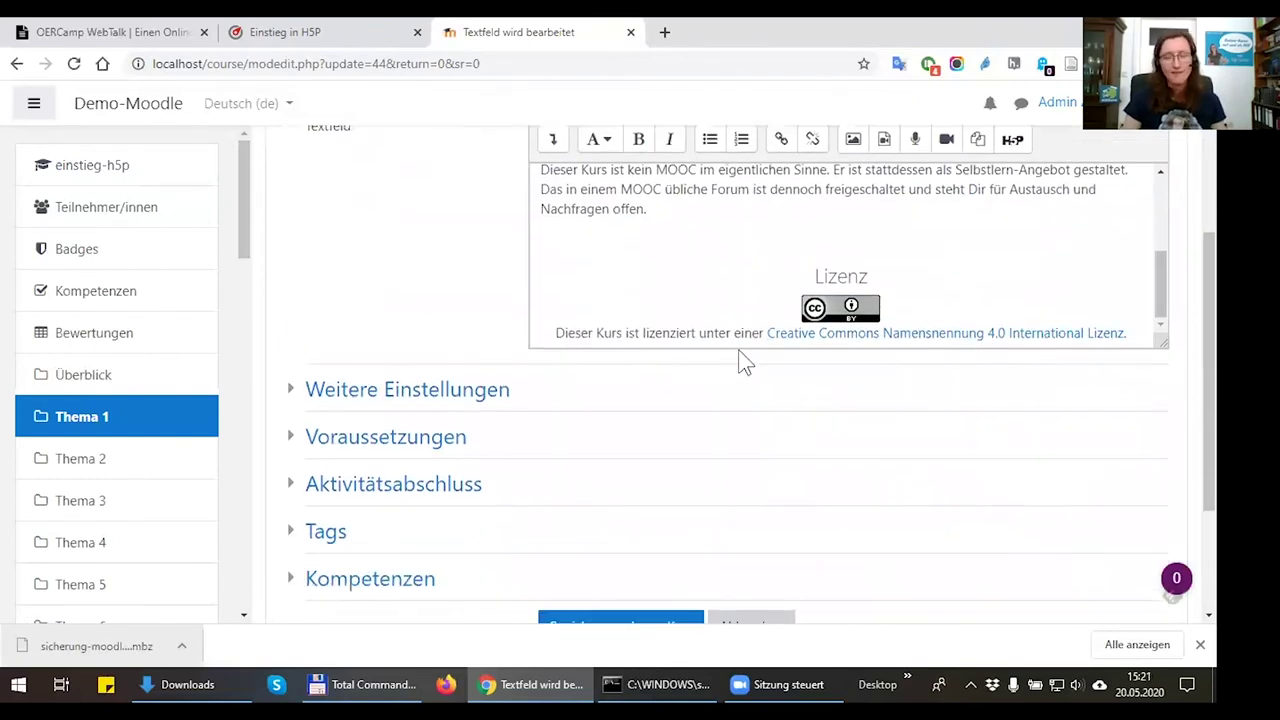
Extend the licence sentence after "Dieser Kurs" with "wurde erstellt von", the author's full name and "vom eBildungslabor und"
left_click(599, 333)
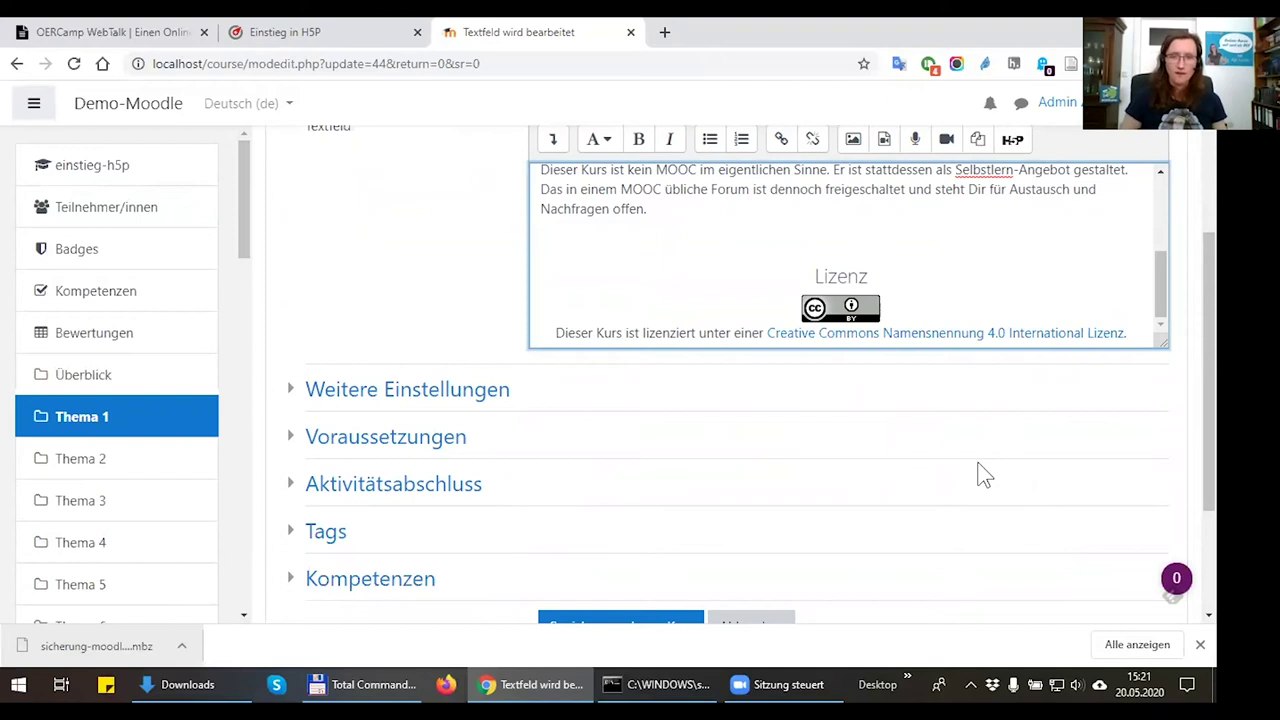
type("wurde erstell v")
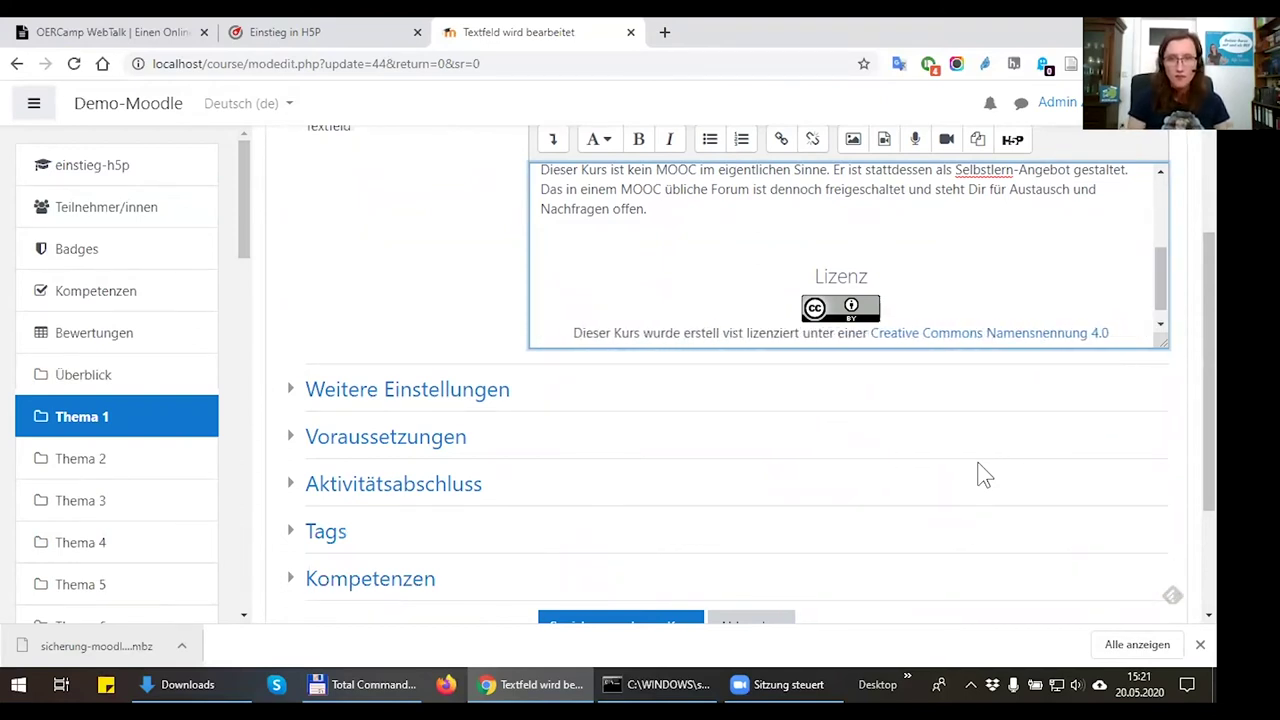
key("BackSpace")
type("t von ")
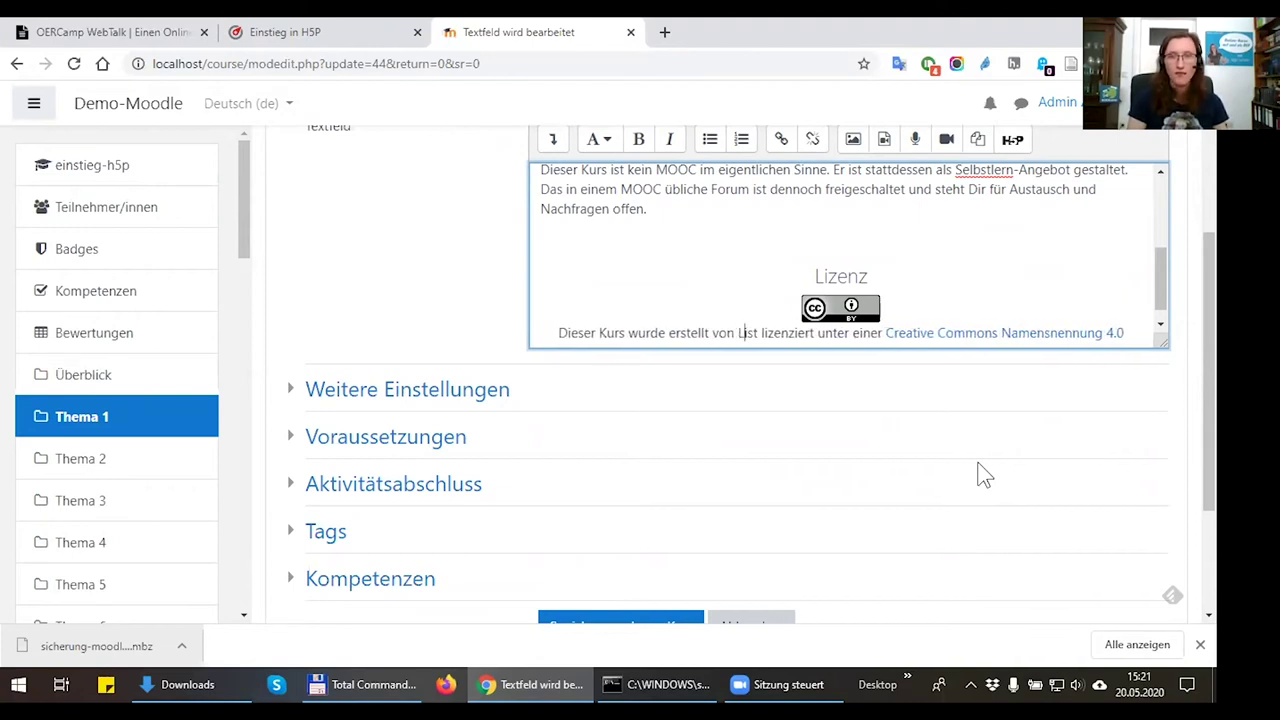
type("Nele Hirsch")
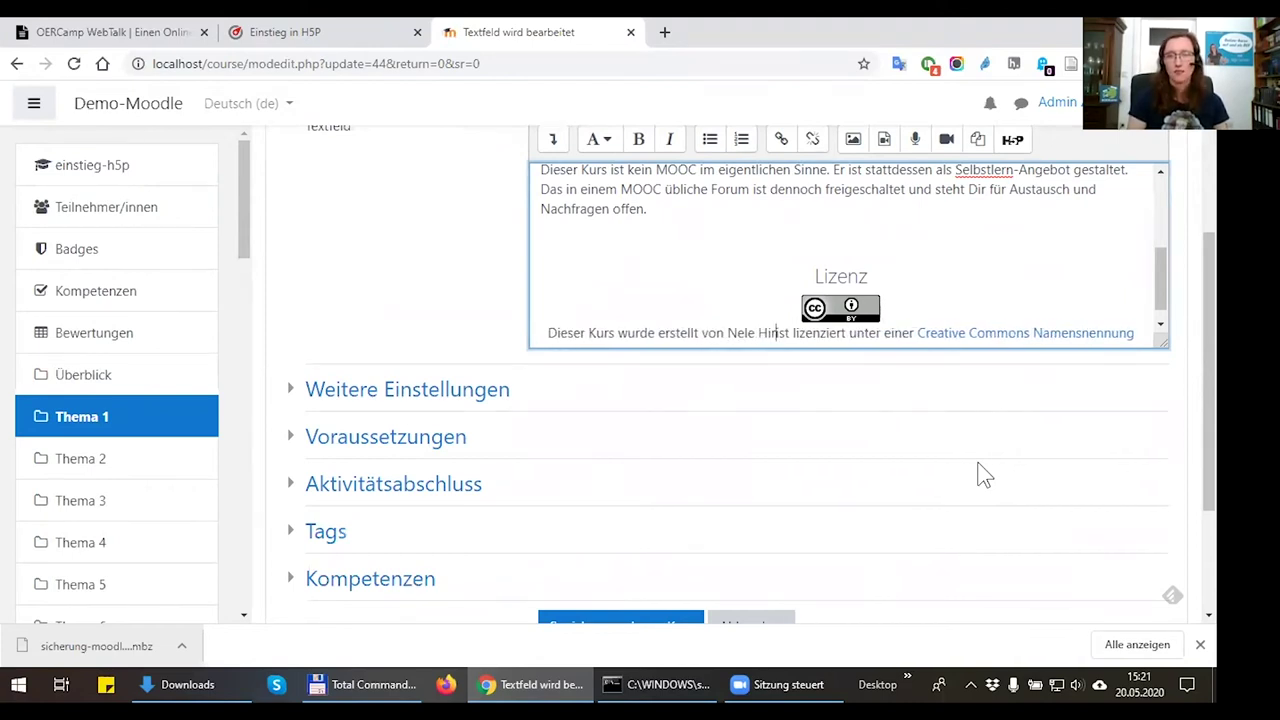
type(" vom e")
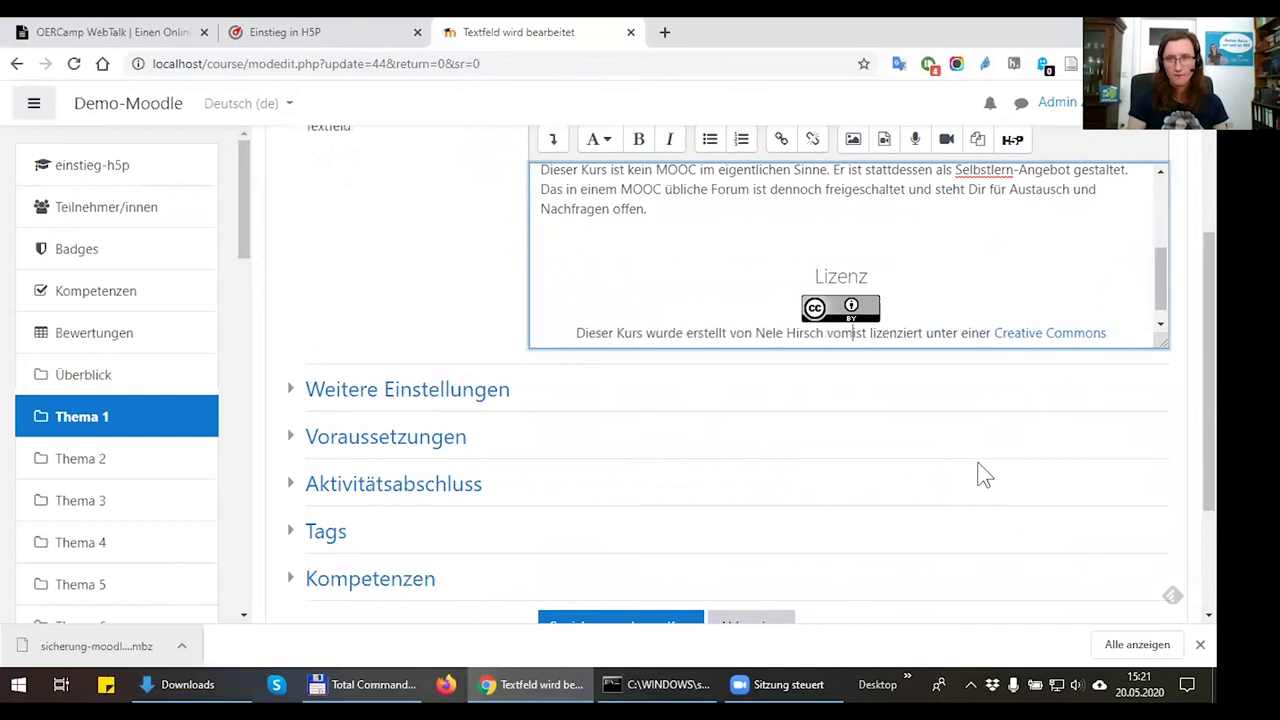
type("Bildungslab")
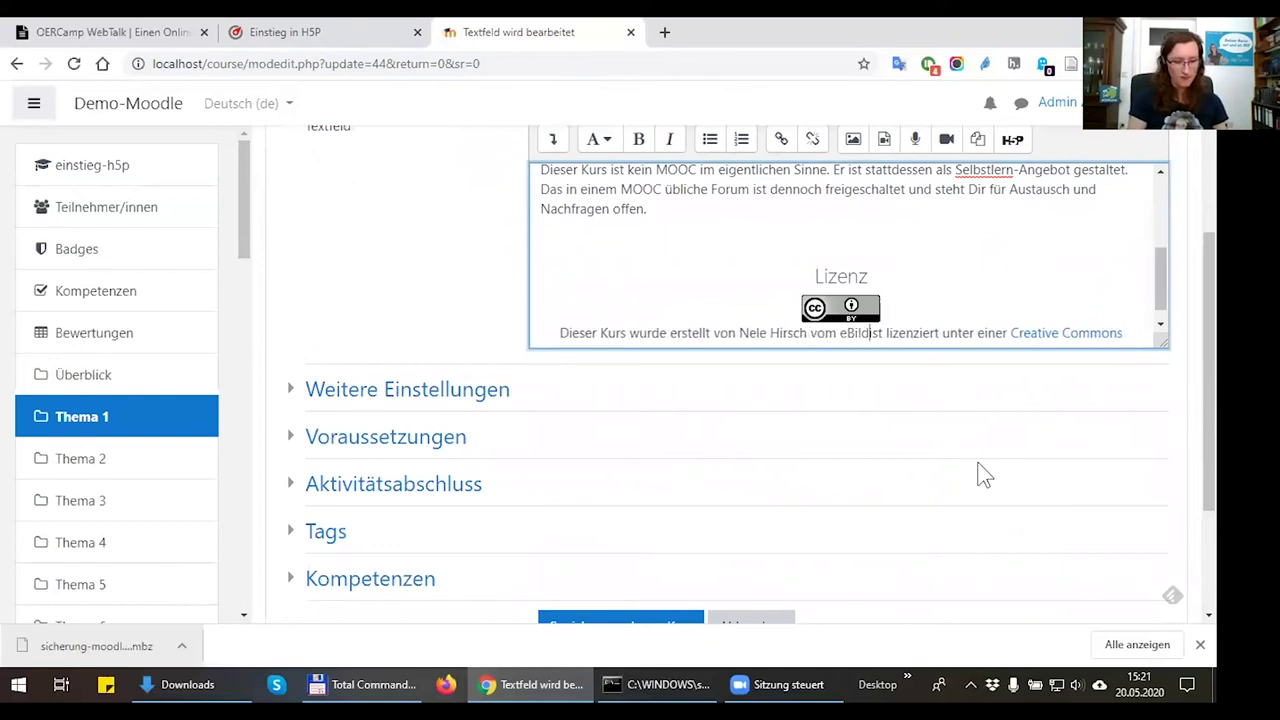
type("or und")
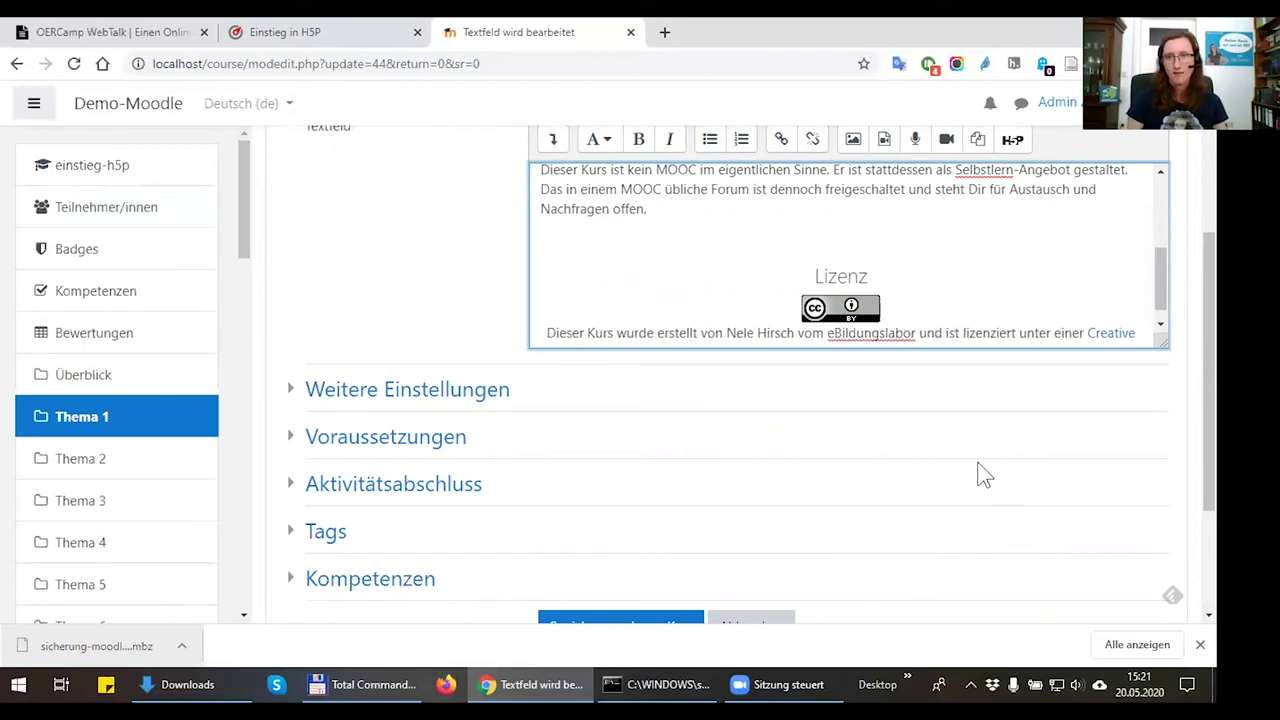
Append "Vorgenommene Änderungen von" and the editor's full name after the licence sentence
key("Down")
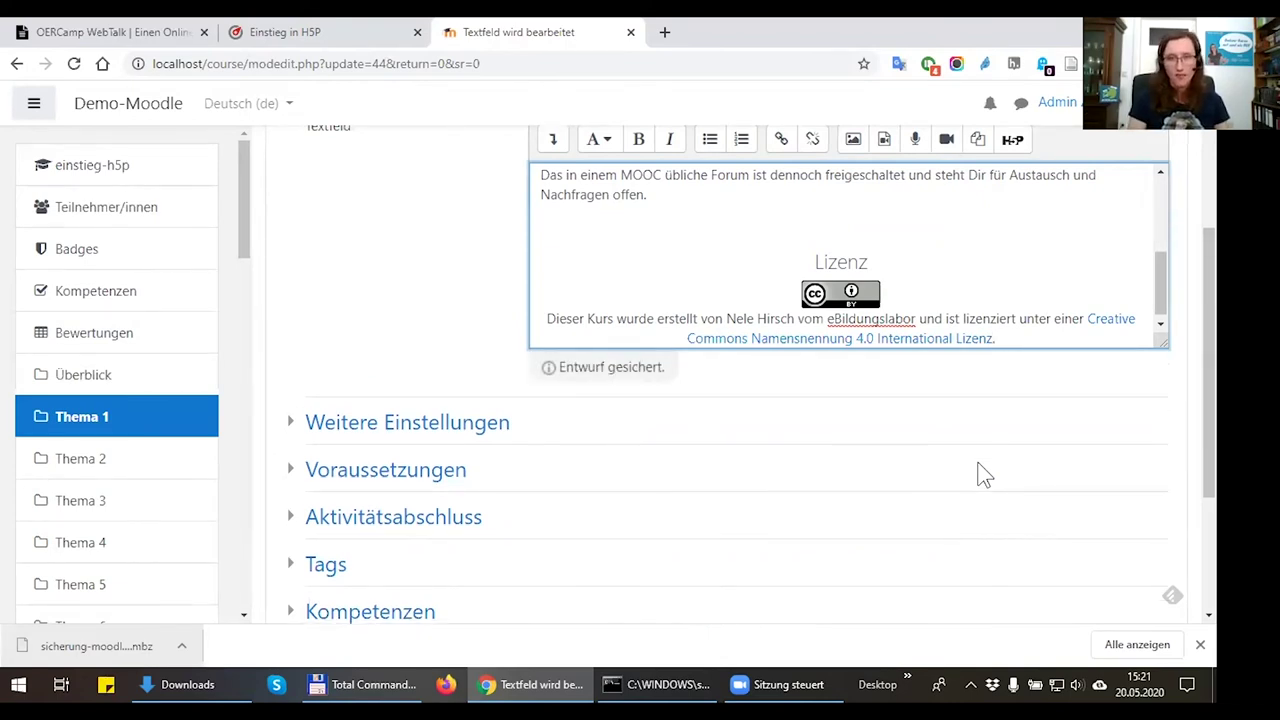
type("Änderungen")
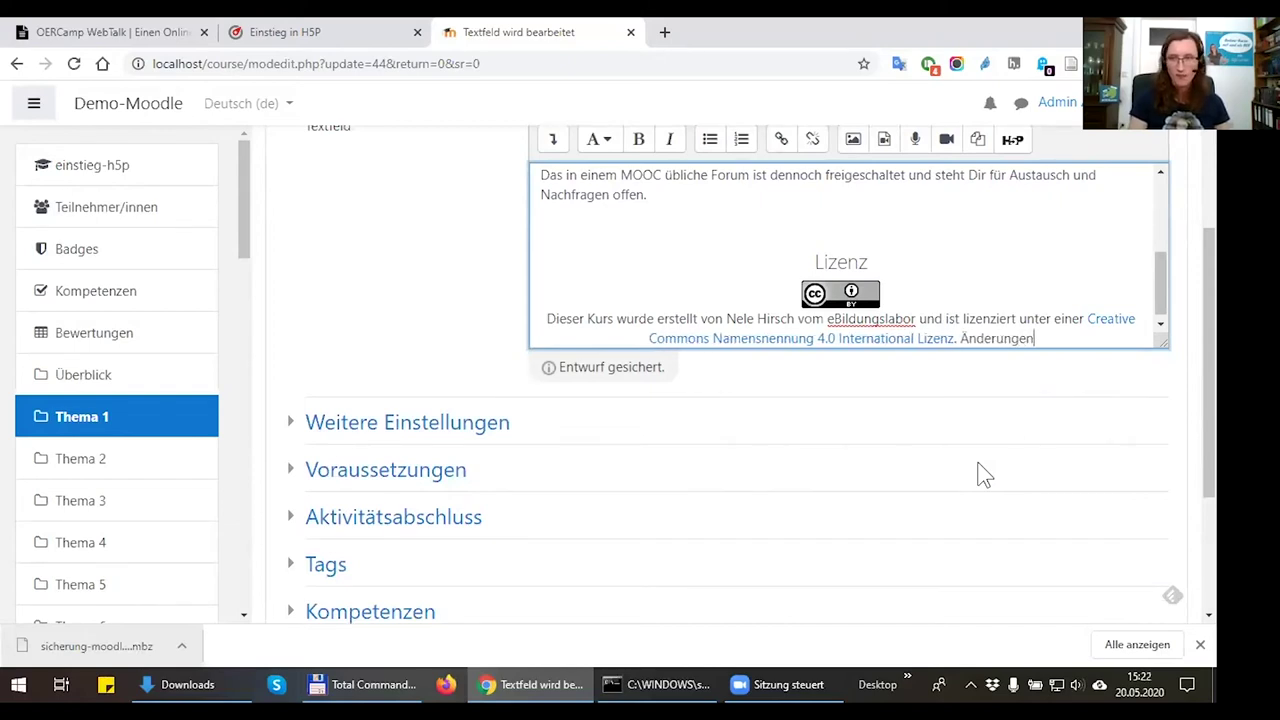
key("ctrl+Left")
type("Vorgenommene")
key("End")
type("vo")
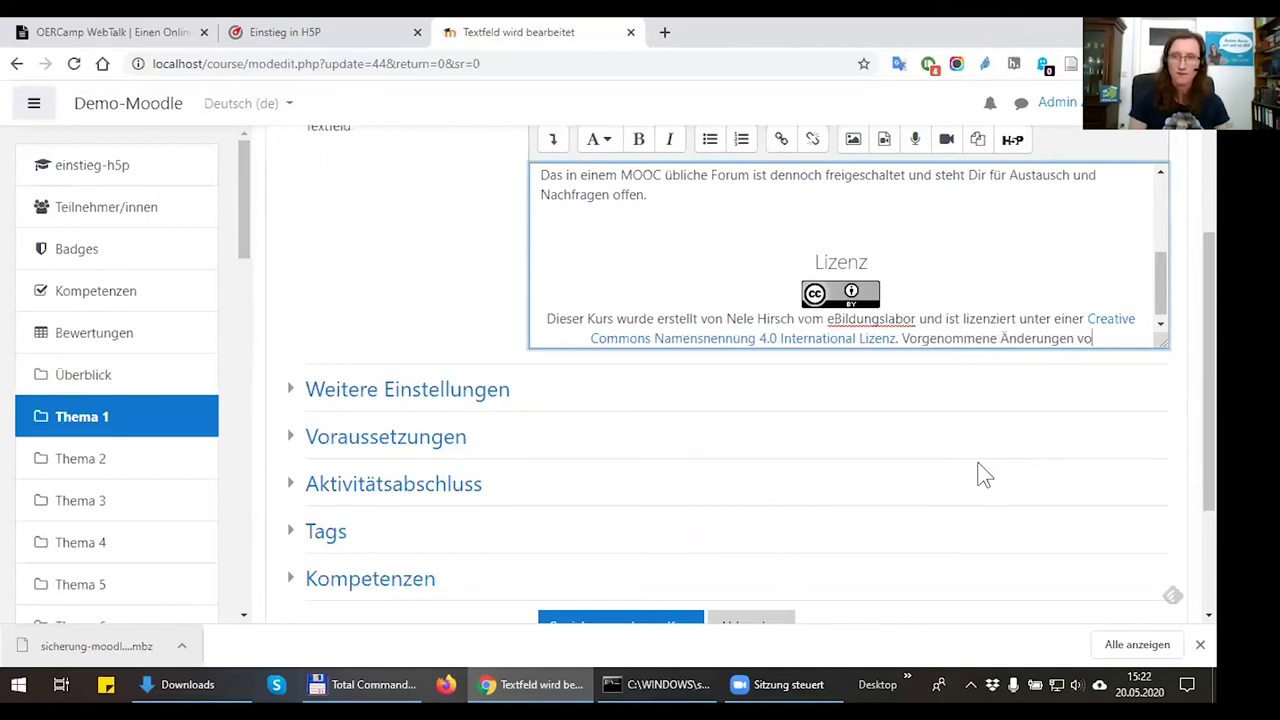
type("n Anja Lorenz")
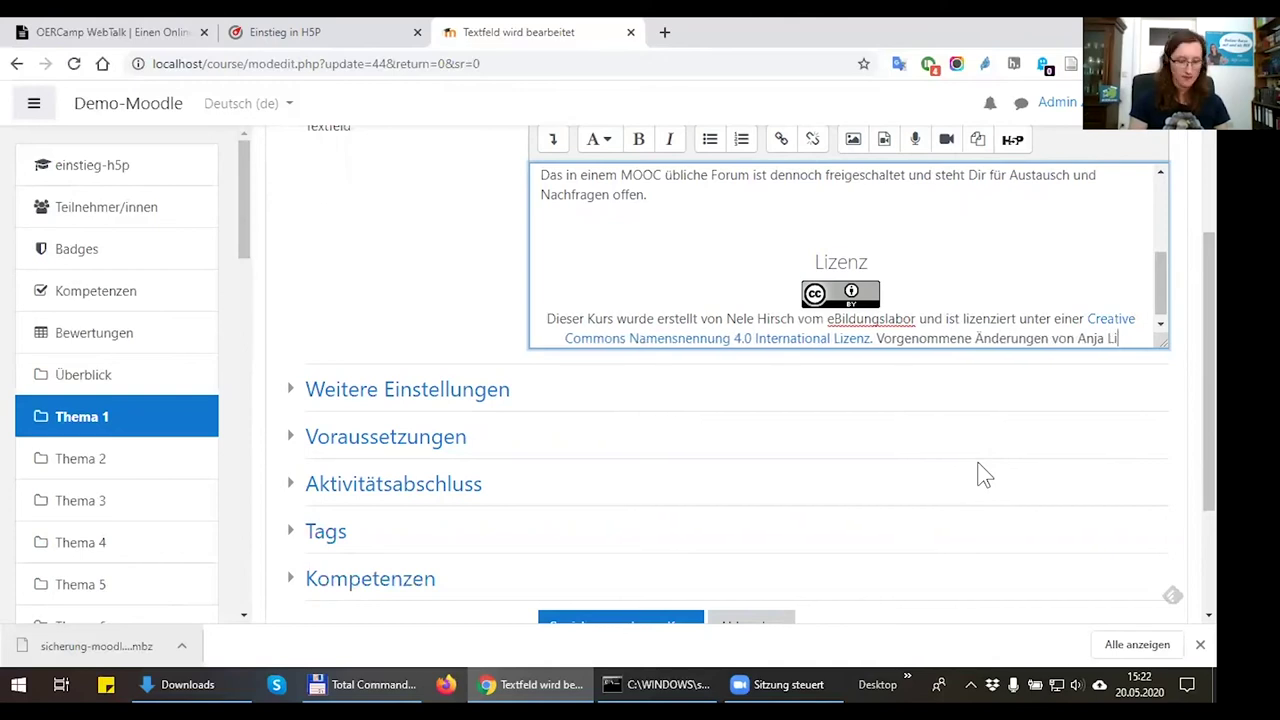
Complete the change note with ": Formatierung der Textblöcke." after the editor's name
type(": form")
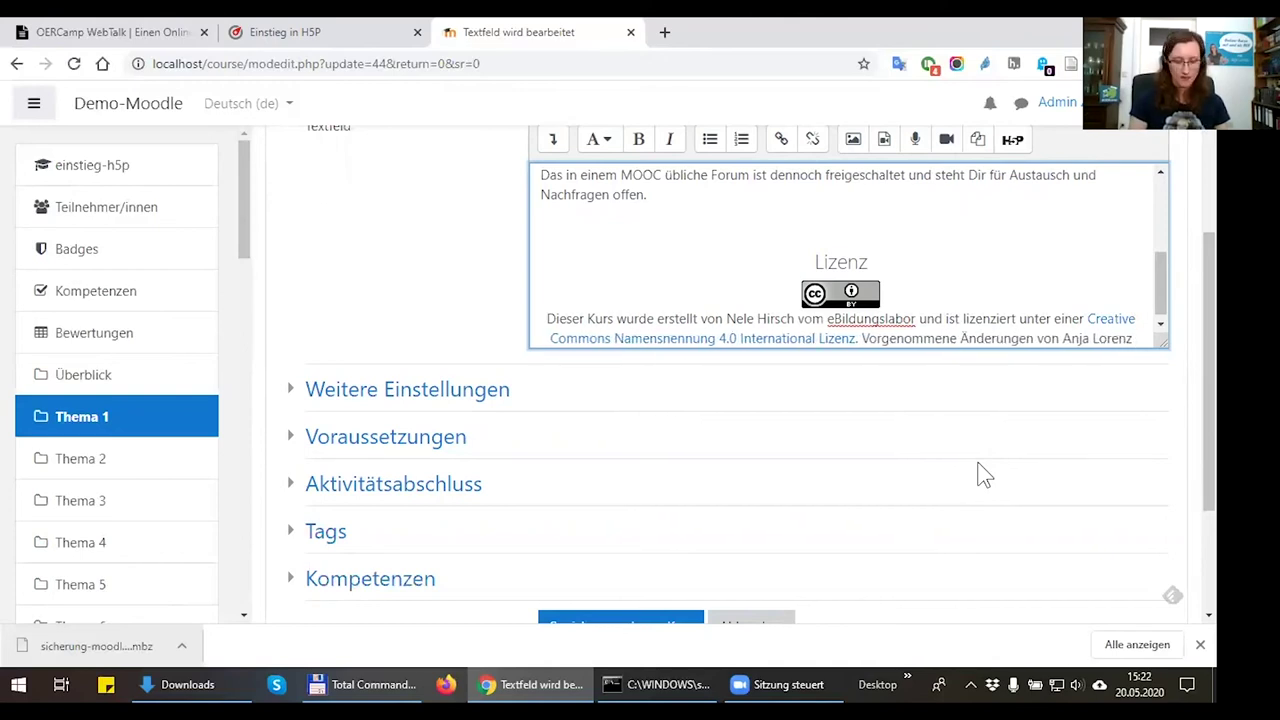
type("atierung")
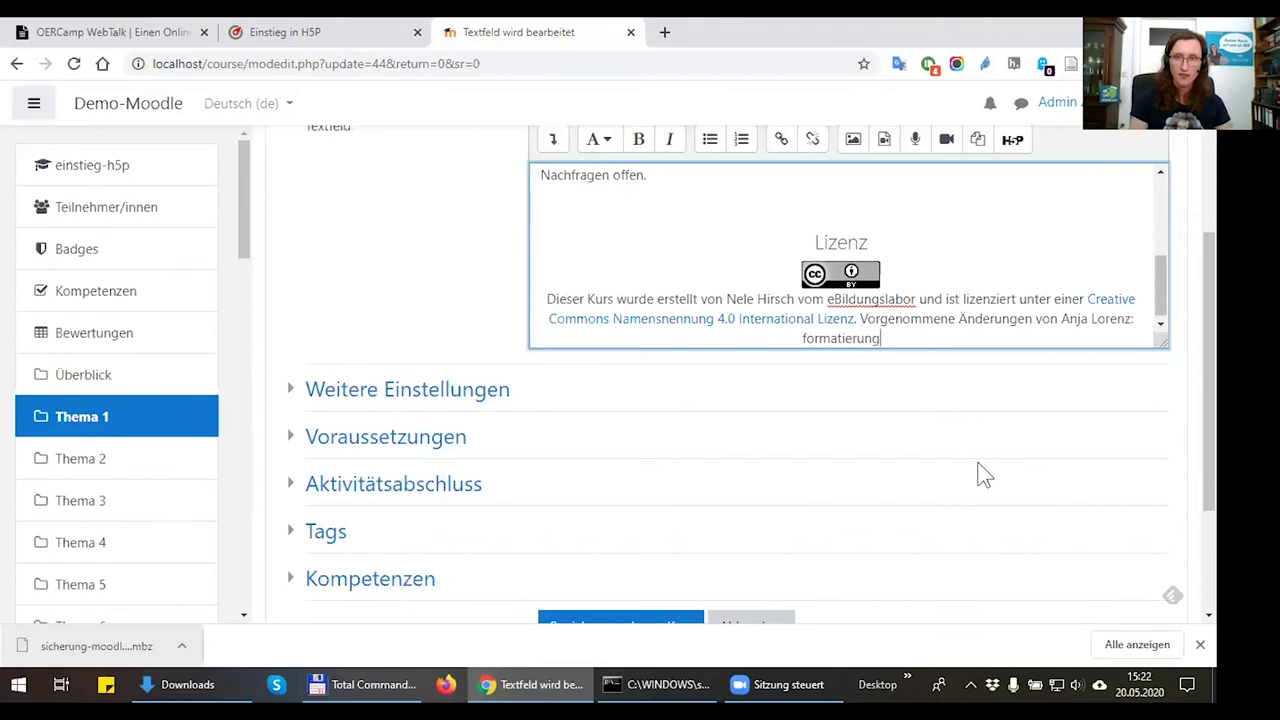
key("Home")
key("Delete")
type("F")
key("End")
type("der Te")
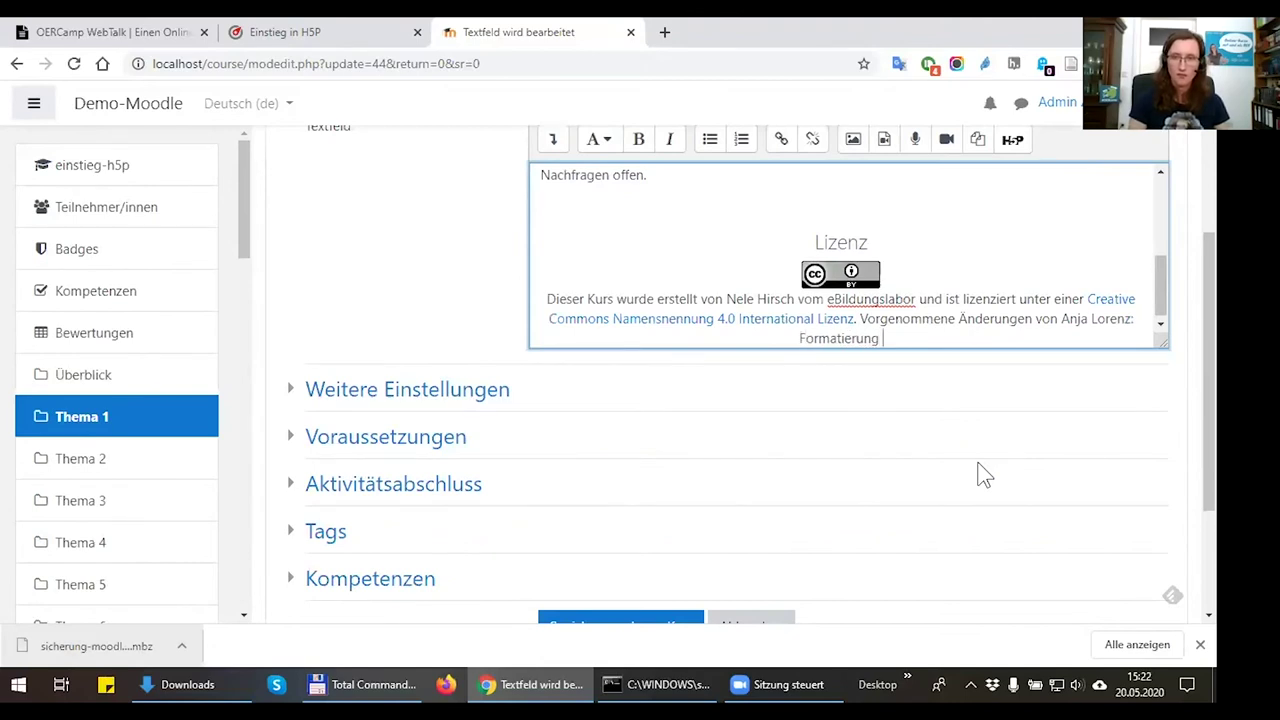
type("xtblöke")
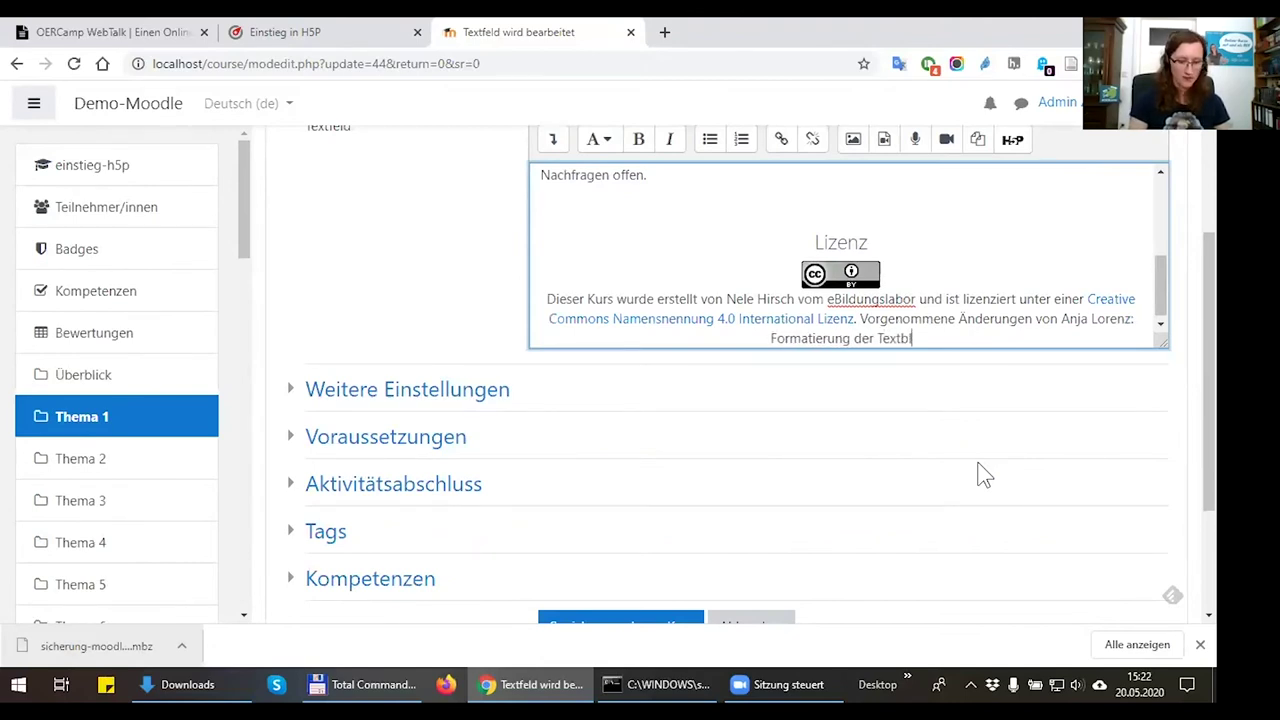
key("Left")
key("Left")
type("c")
key("End")
type(".")
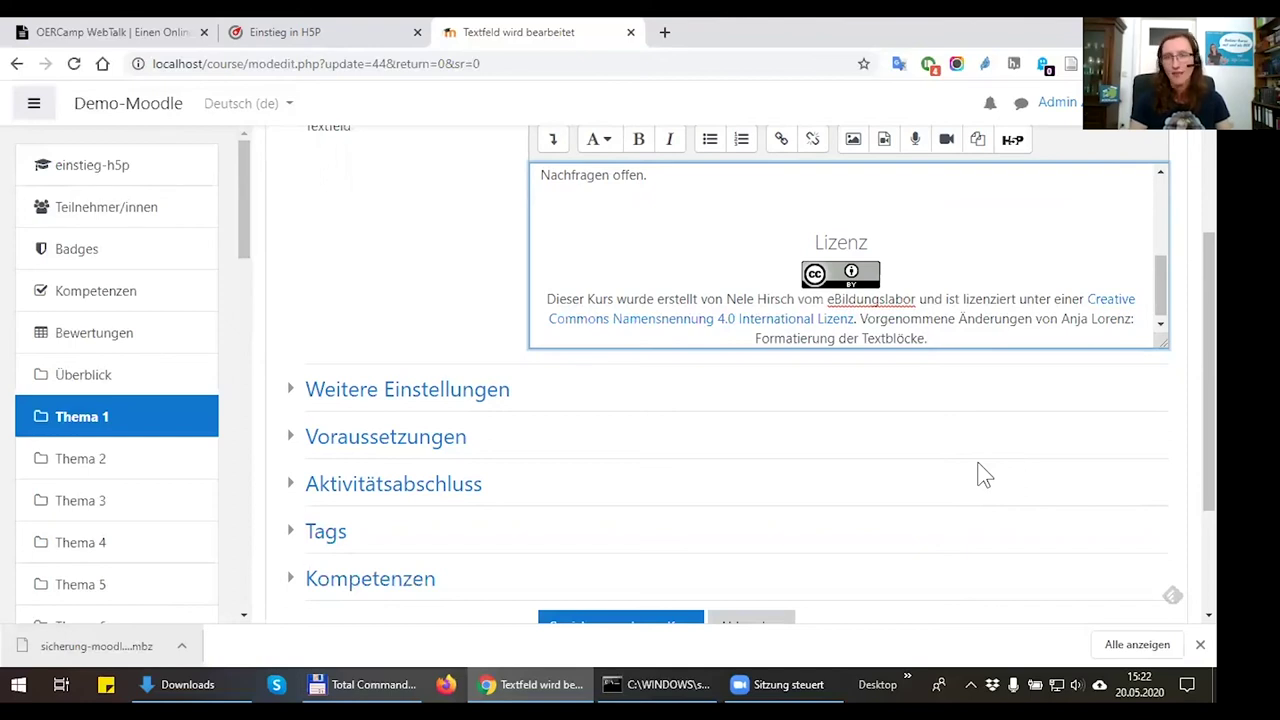
Go back in the oncampus browsing history to the public "Einstieg in H5P" course description page and copy its URL
left_click(340, 31)
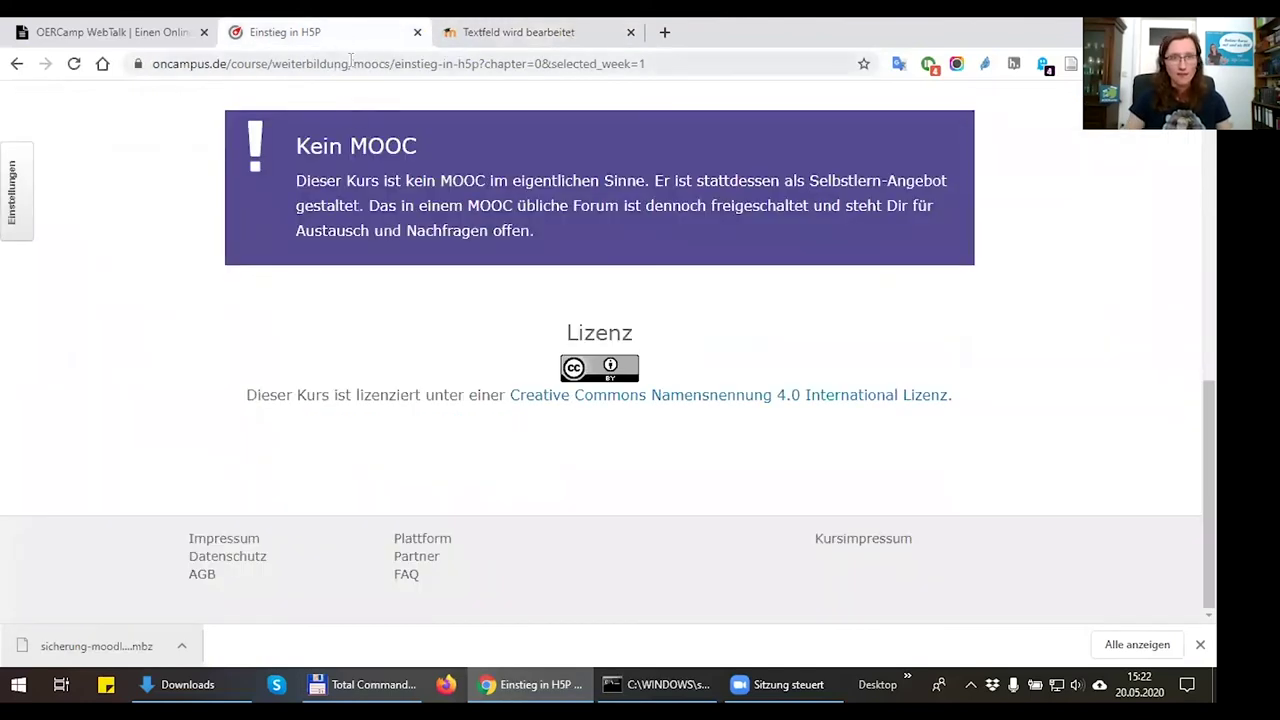
scroll(318, 276, "up", 5)
scroll(318, 276, "up", 3)
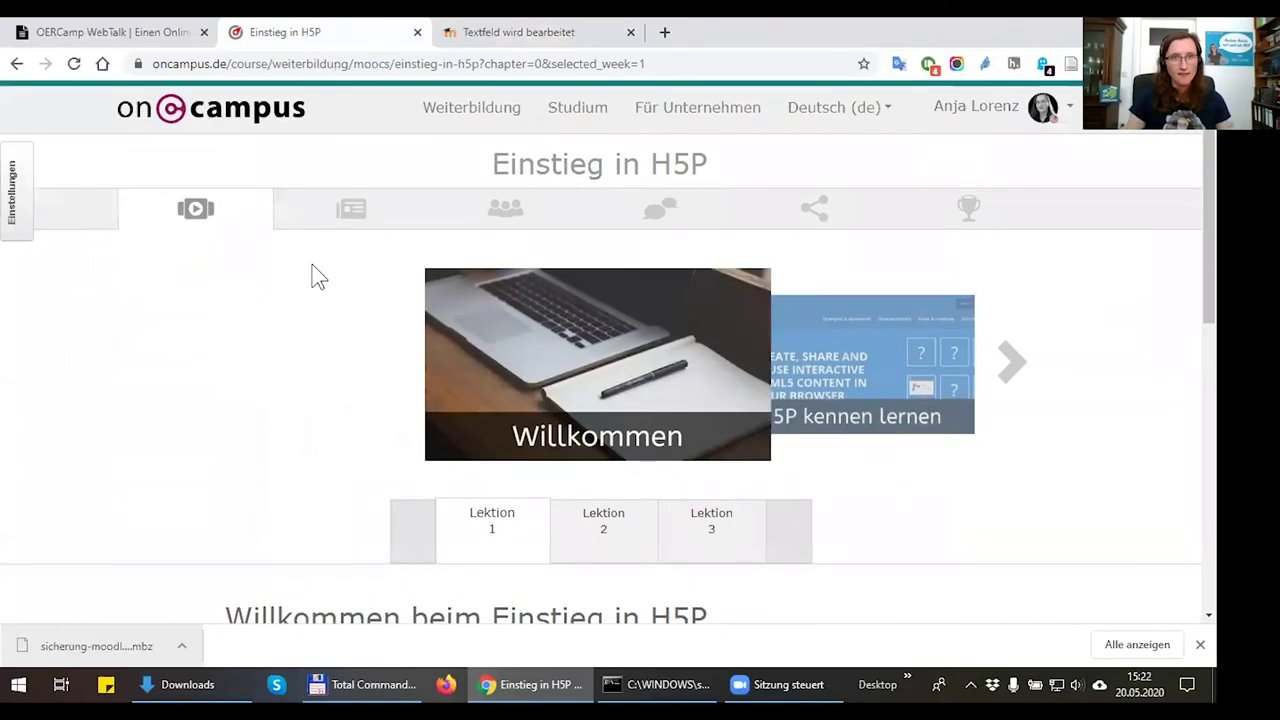
right_click(16, 63)
left_click(100, 316)
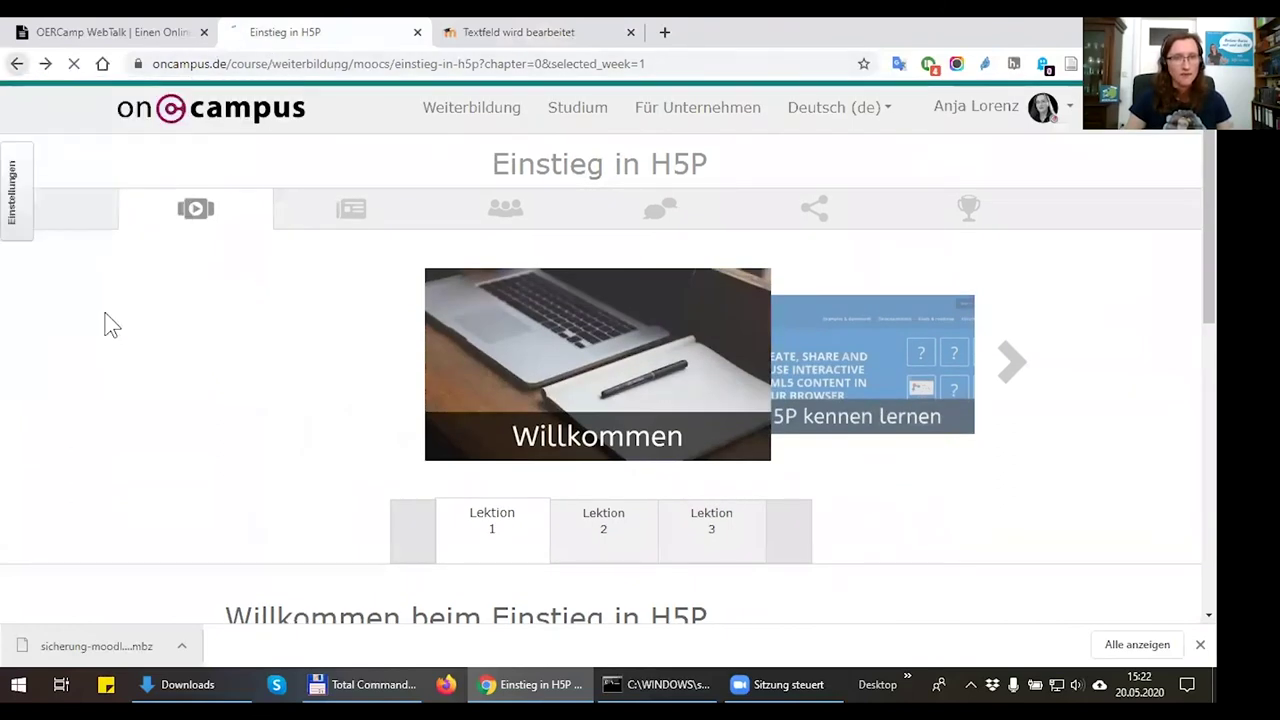
right_click(16, 63)
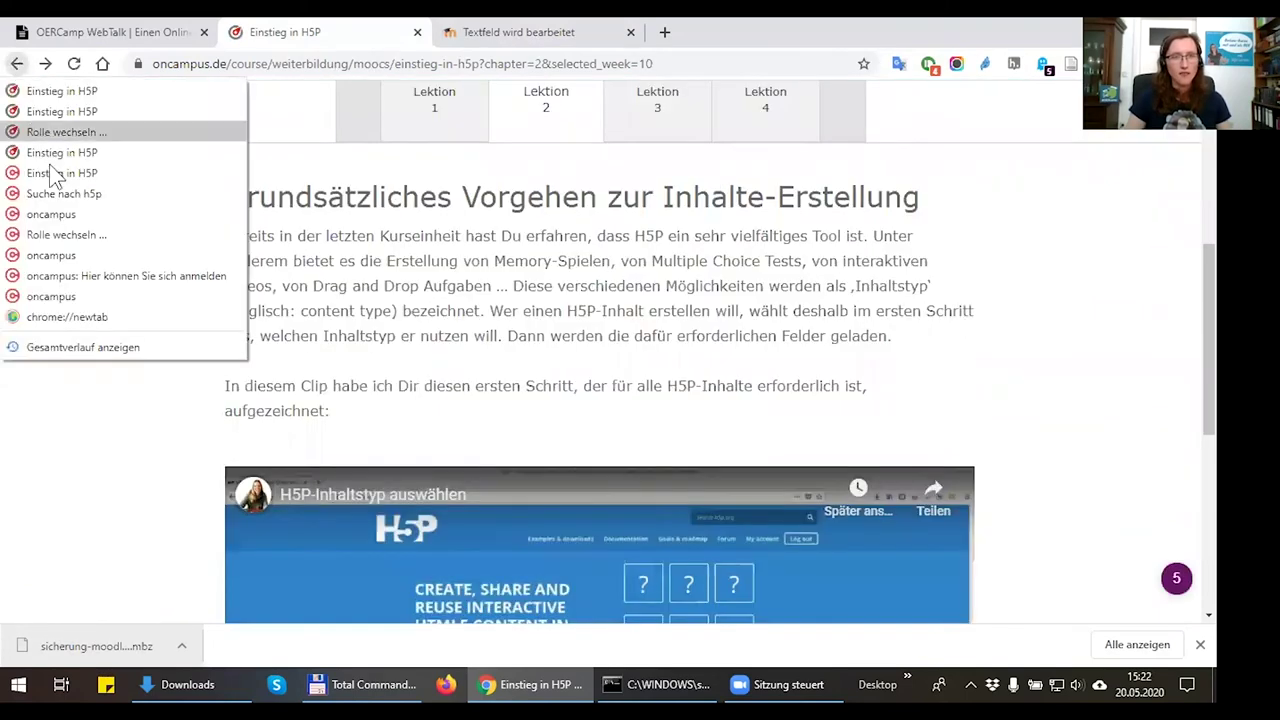
left_click(110, 178)
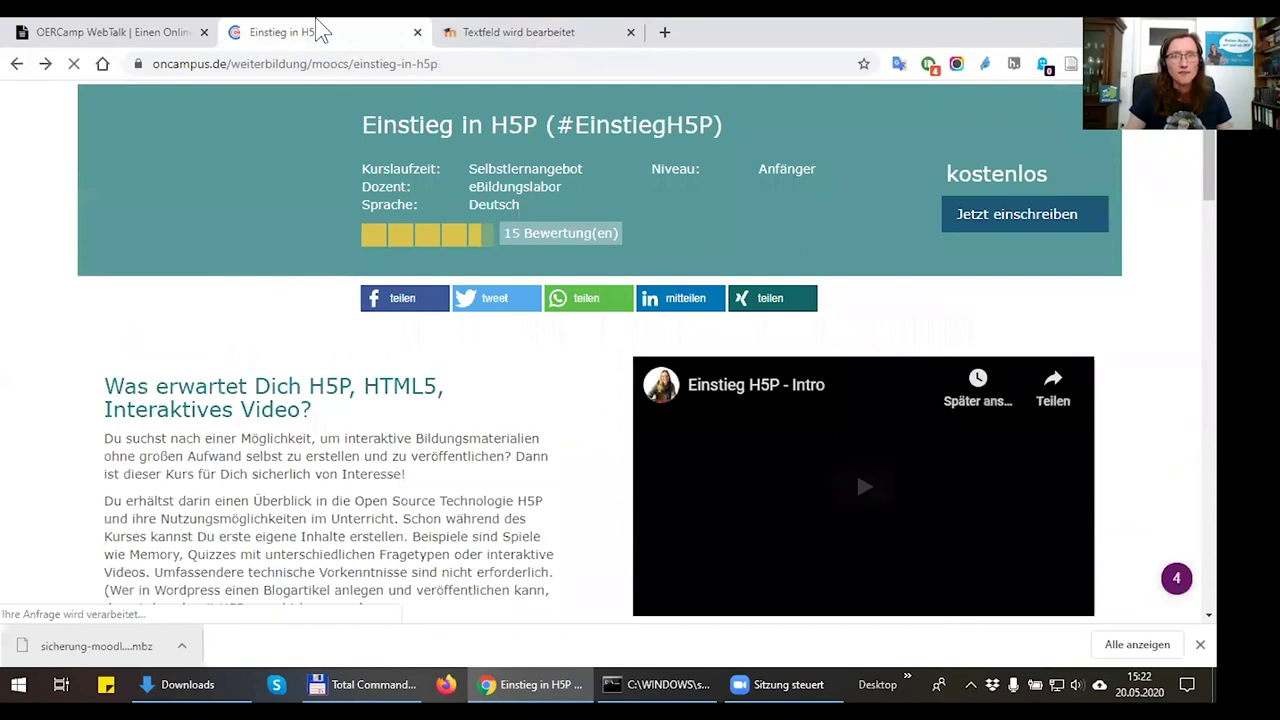
In the Demo-Moodle text field, link the words "Dieser Kurs" to the copied oncampus course URL, opening in a new window
left_click(510, 32)
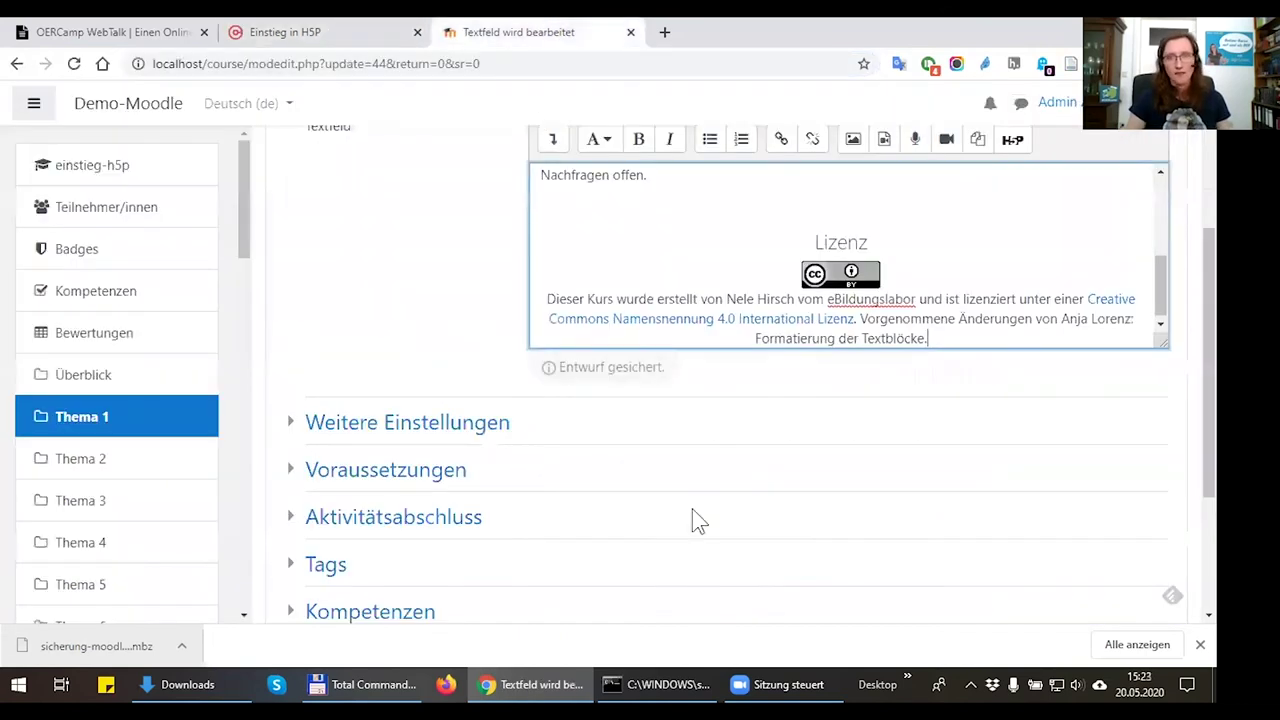
left_click_drag(547, 299, 613, 299)
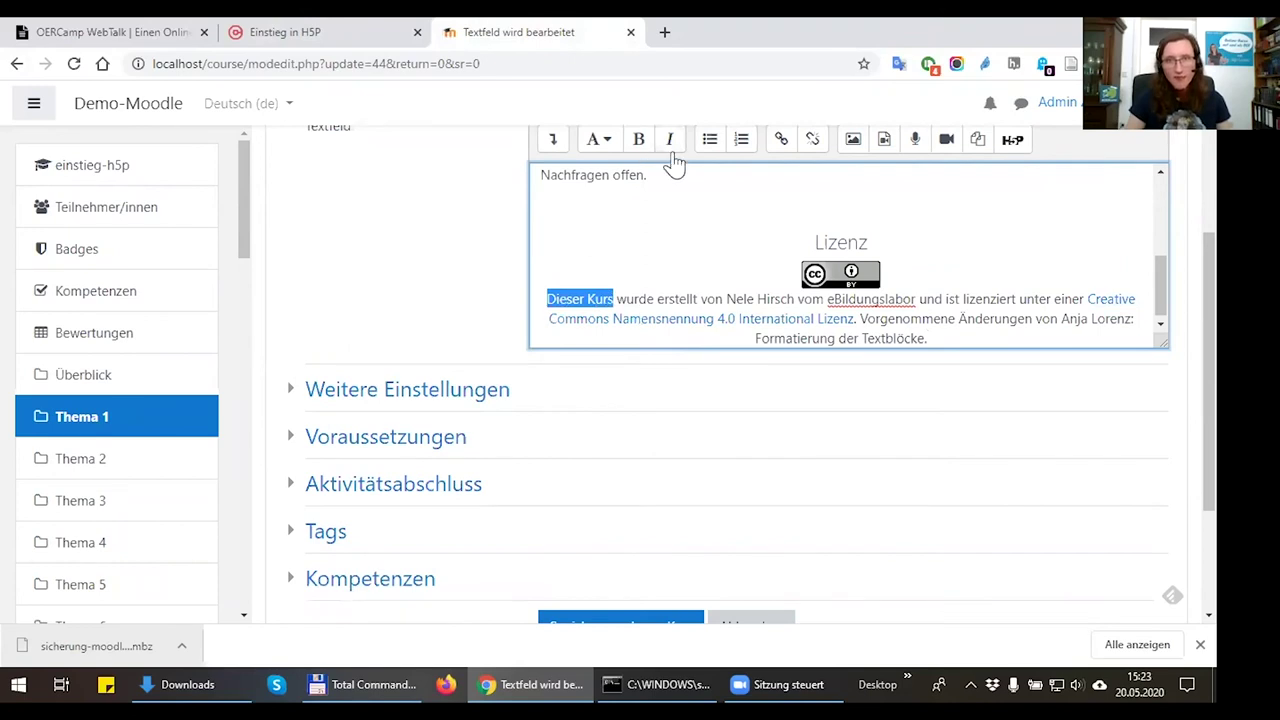
left_click(781, 139)
left_click(530, 359)
key("ctrl+v")
left_click(583, 396)
left_click(590, 397)
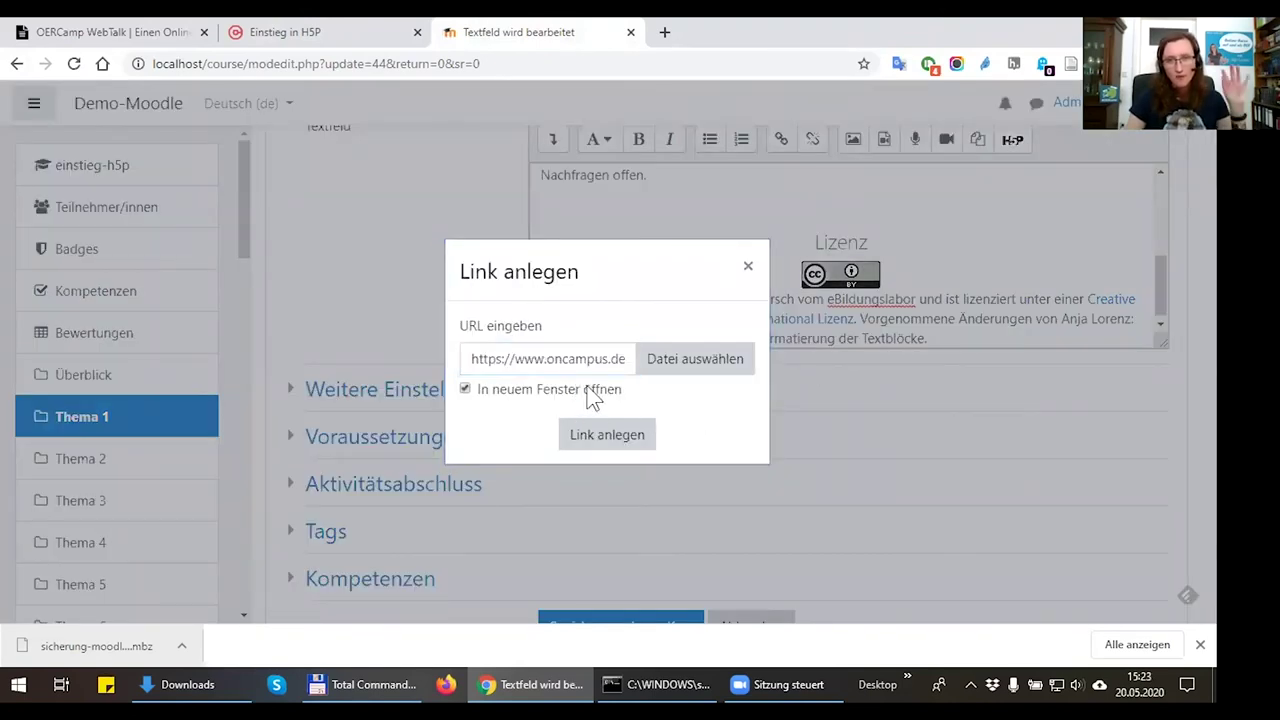
left_click(593, 440)
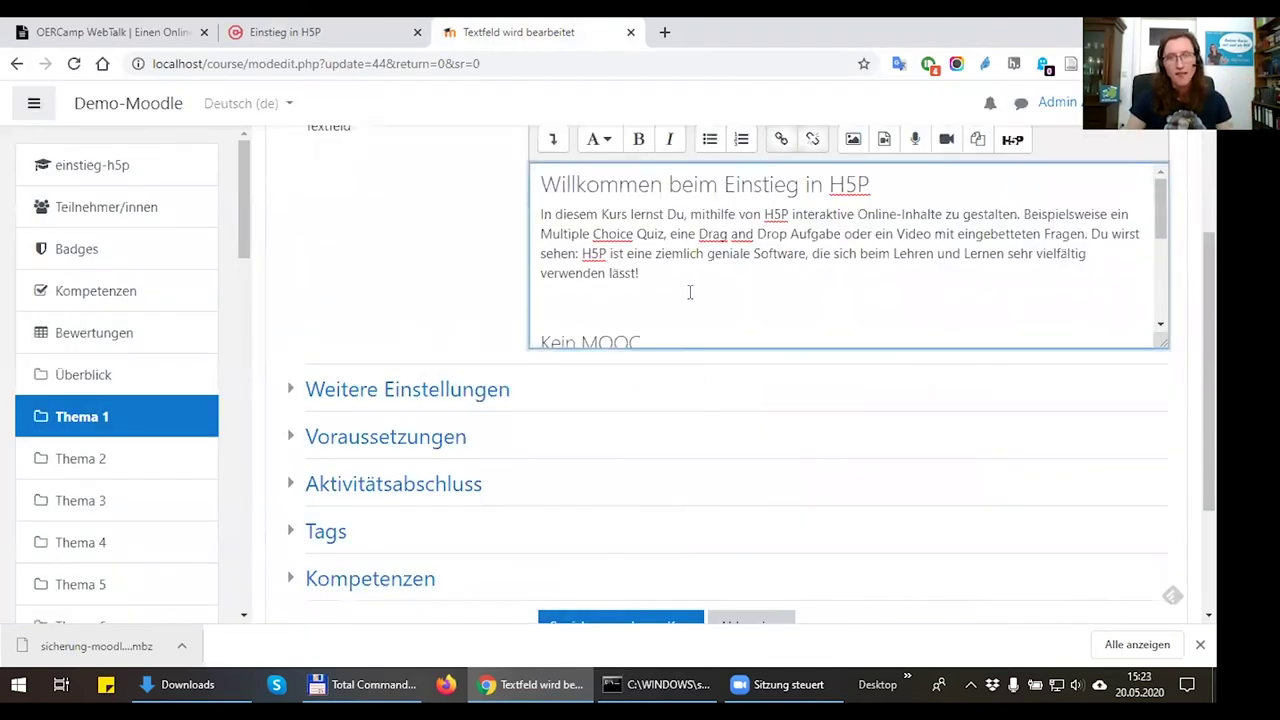
Save the text field, return to the course and look through the contents of Thema 2 and Thema 3
scroll(689, 292, "down", 10)
left_click(640, 434)
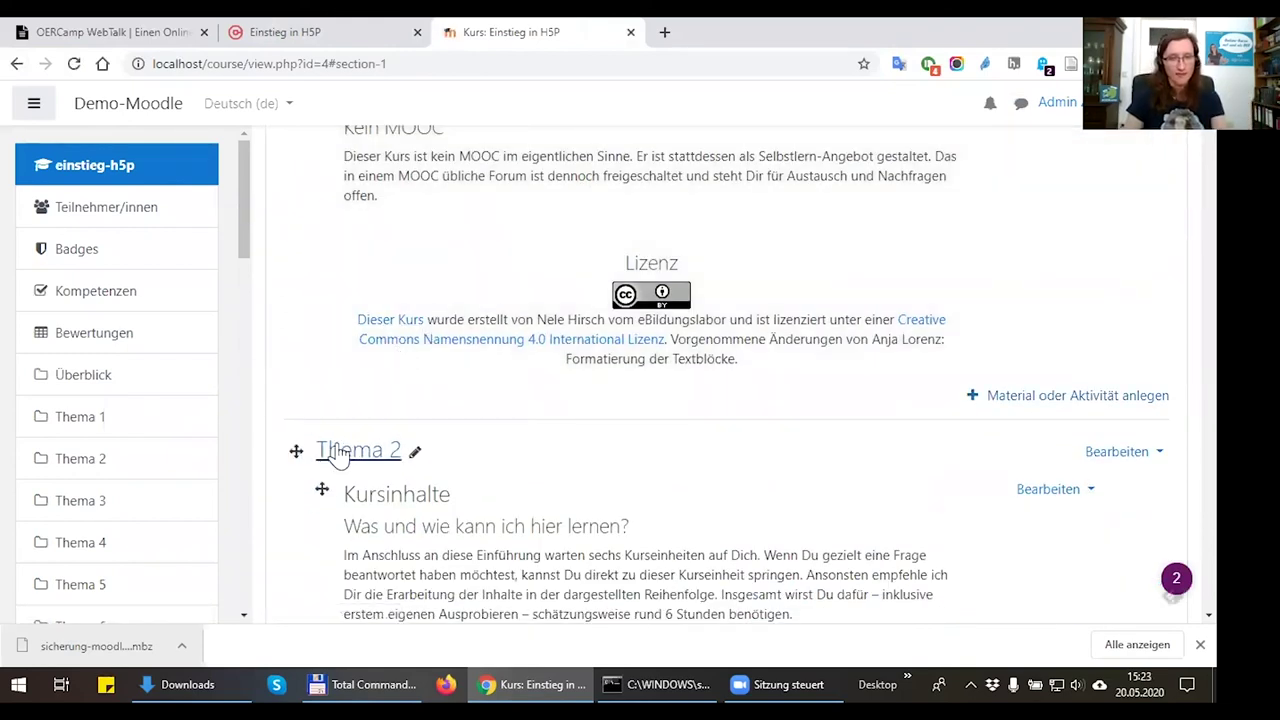
scroll(310, 348, "down", 3)
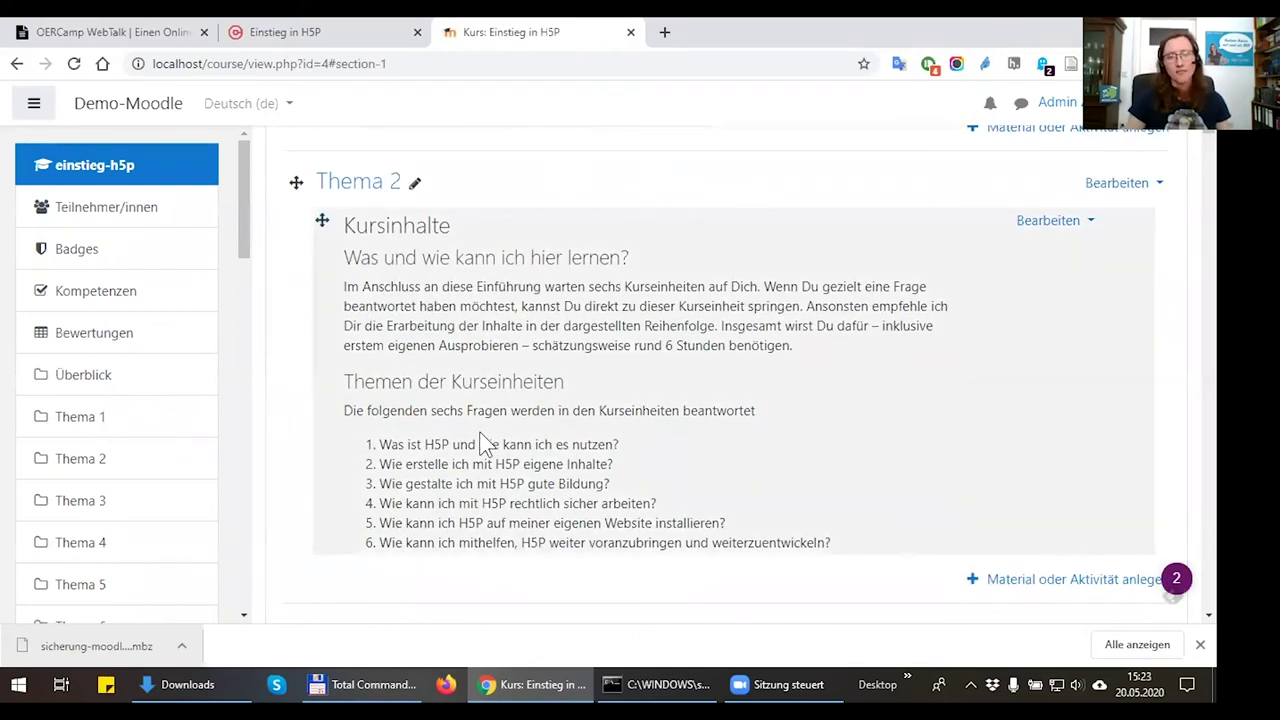
scroll(485, 445, "down", 4)
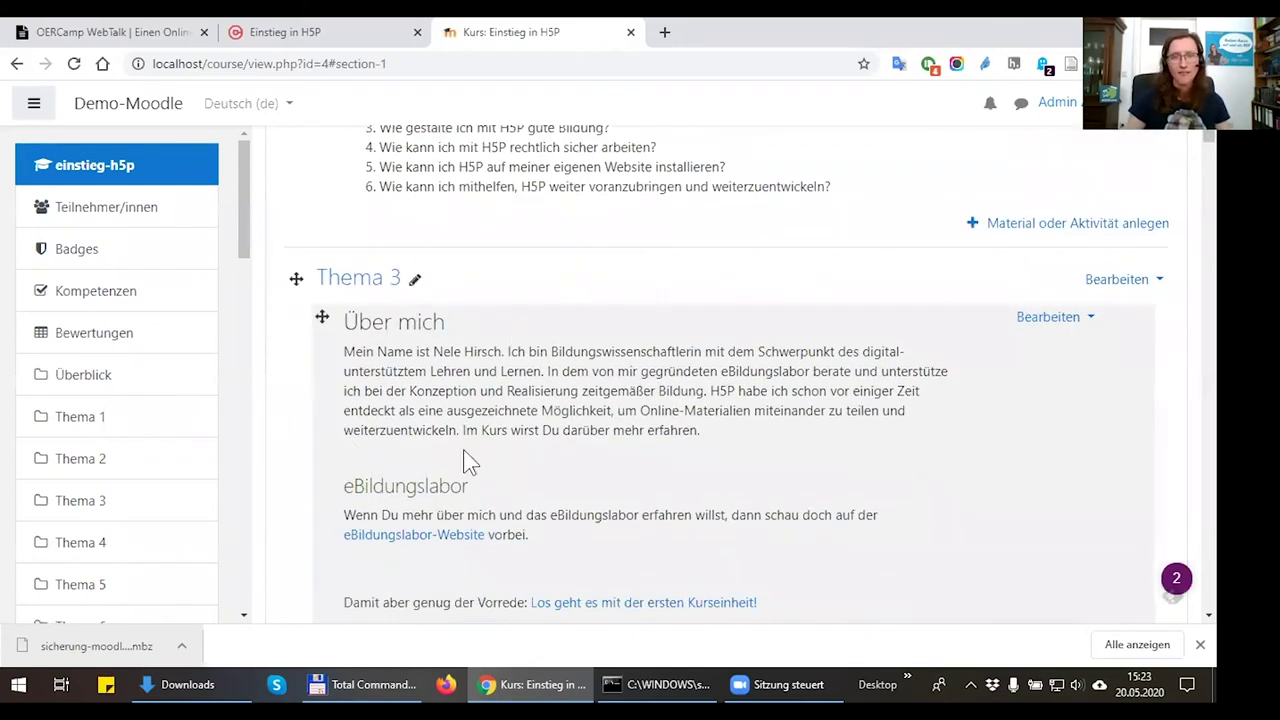
Review the Demo-Moodle course from Thema 3 up to its title, including the Lizenz notice, and compare it with the public oncampus course page
scroll(463, 449, "up", 10)
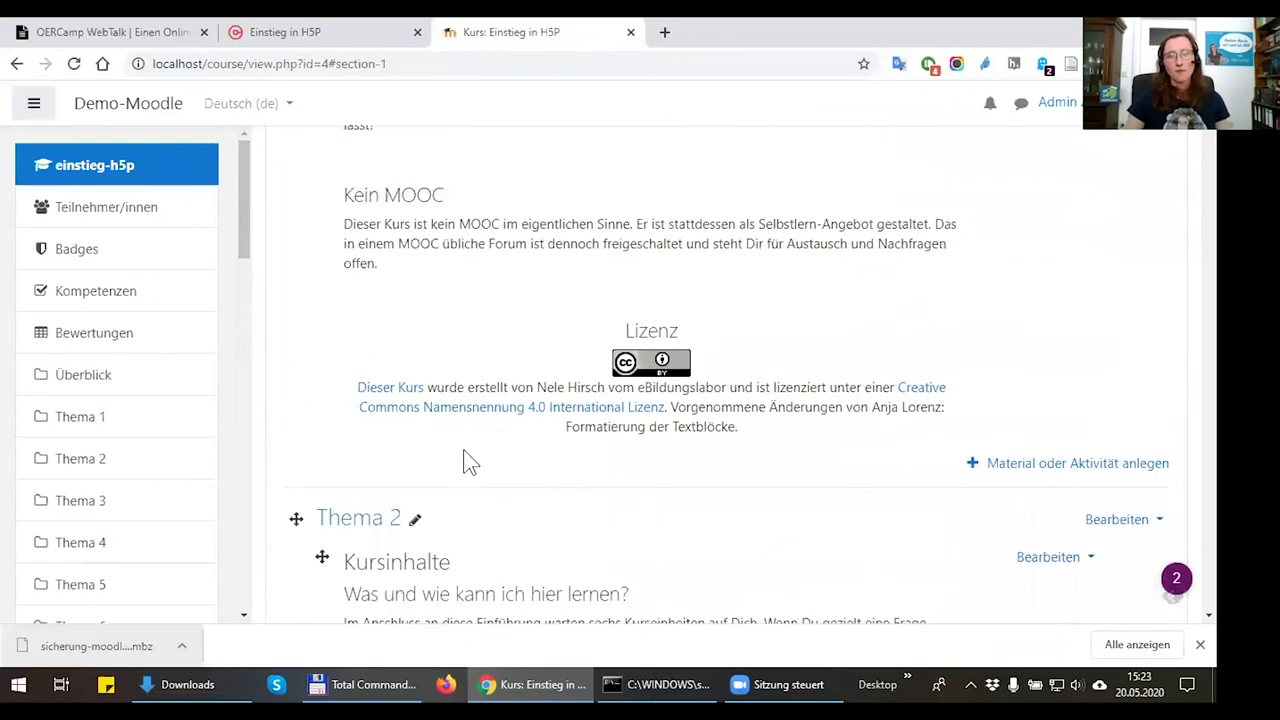
scroll(463, 449, "up", 4)
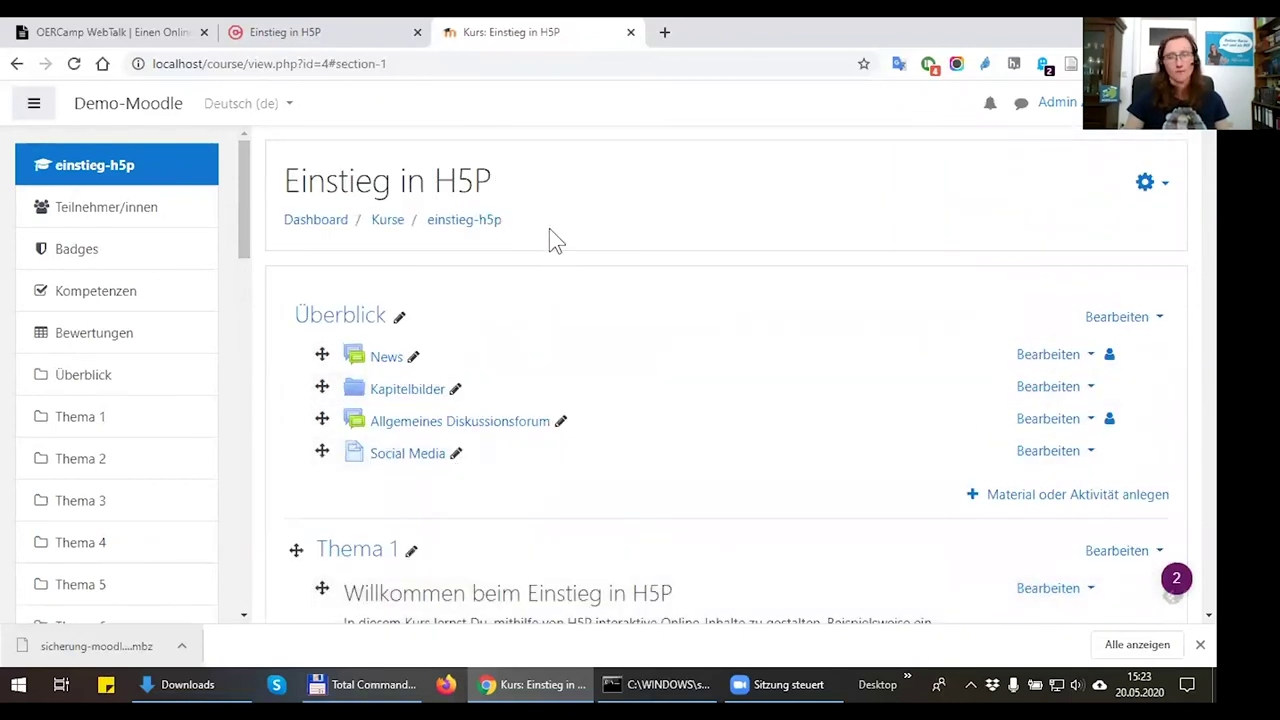
left_click(337, 30)
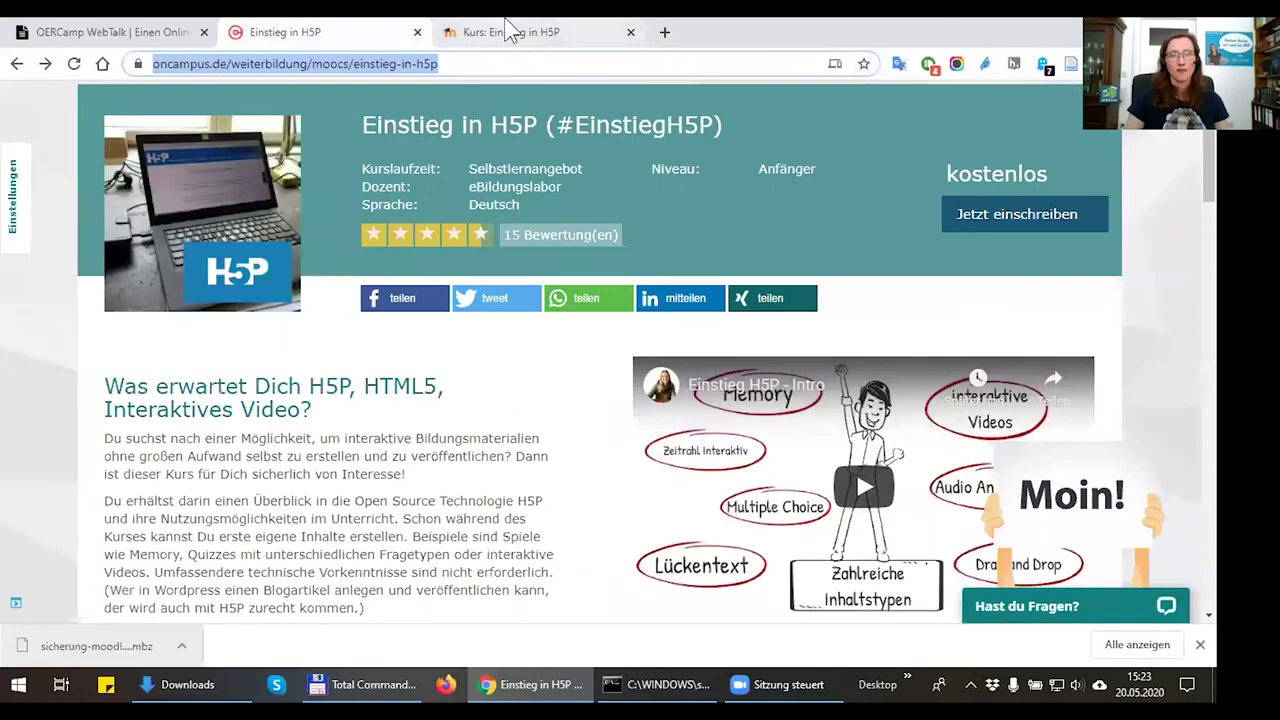
scroll(483, 235, "up", 2)
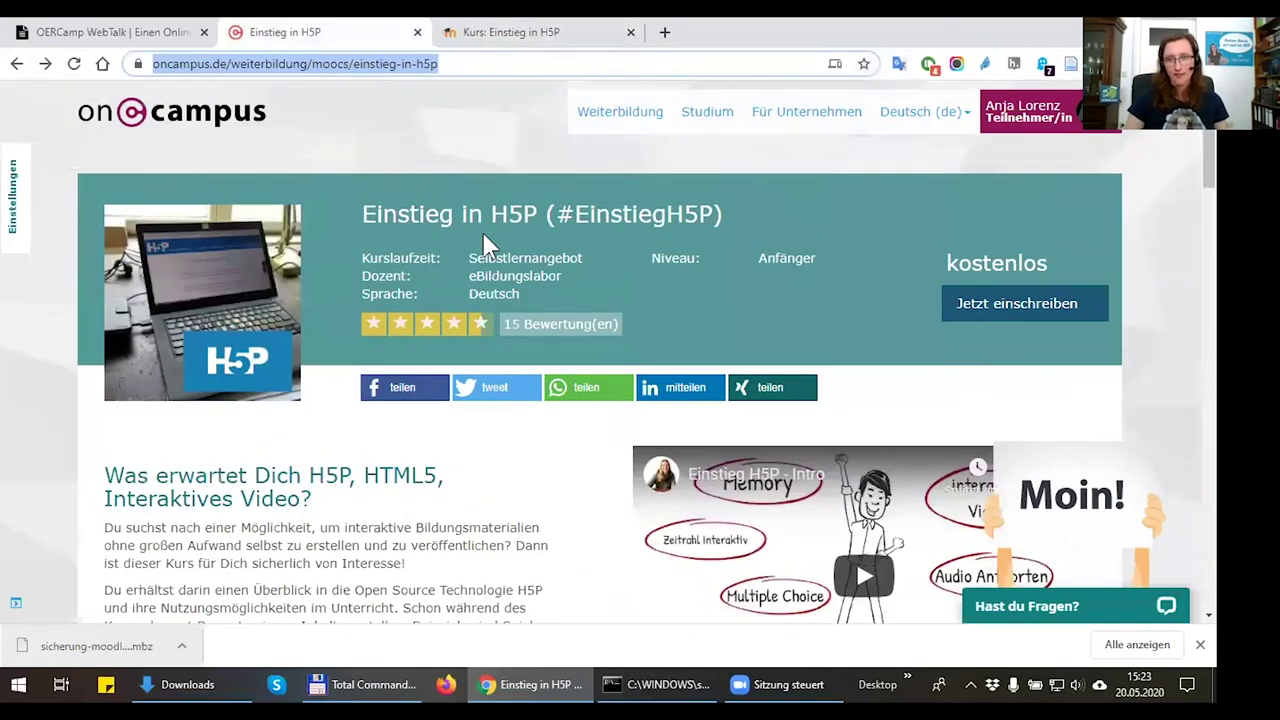
left_click(491, 31)
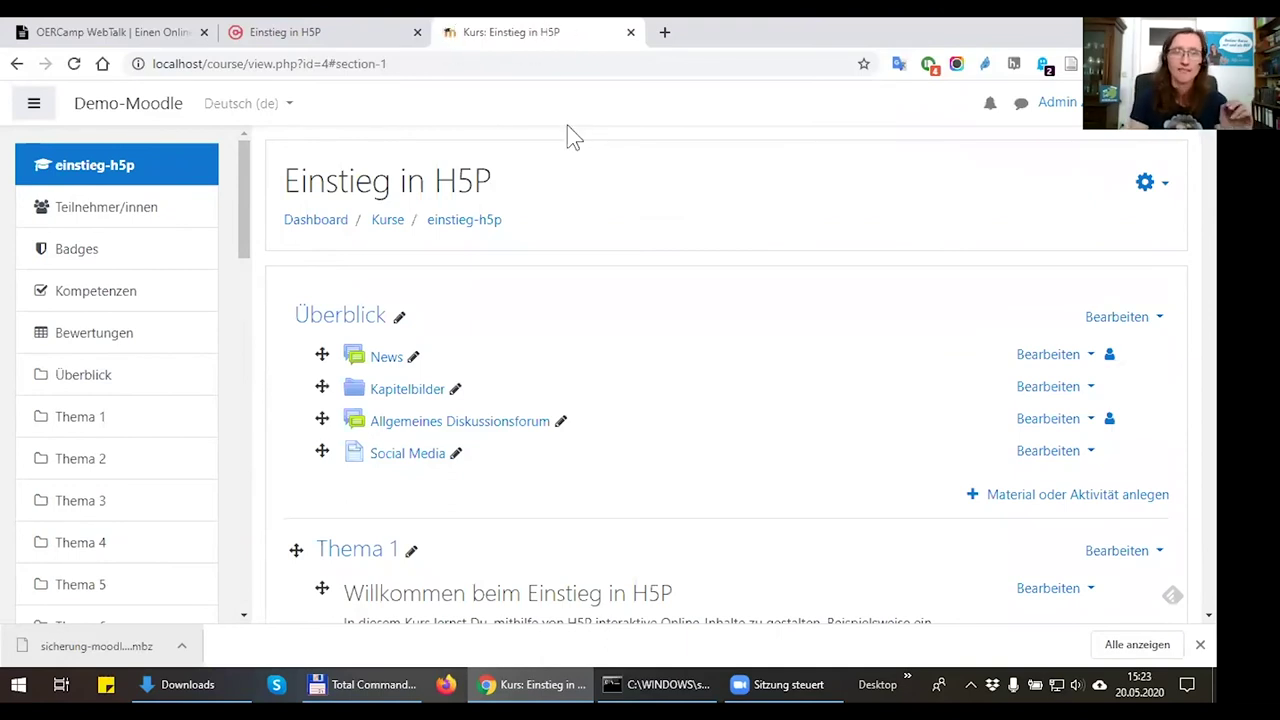
Open imoox.at in a new browser tab and look through the courses on offer
left_click(664, 32)
type("imoox")
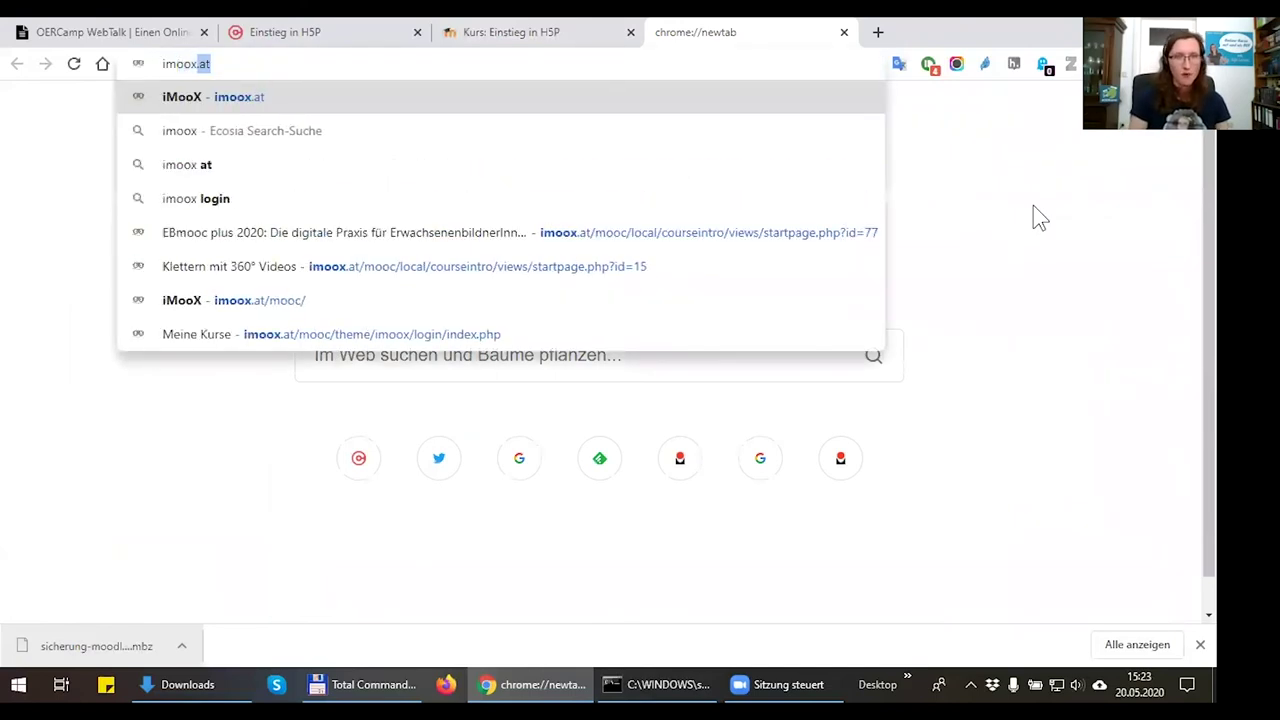
key("Return")
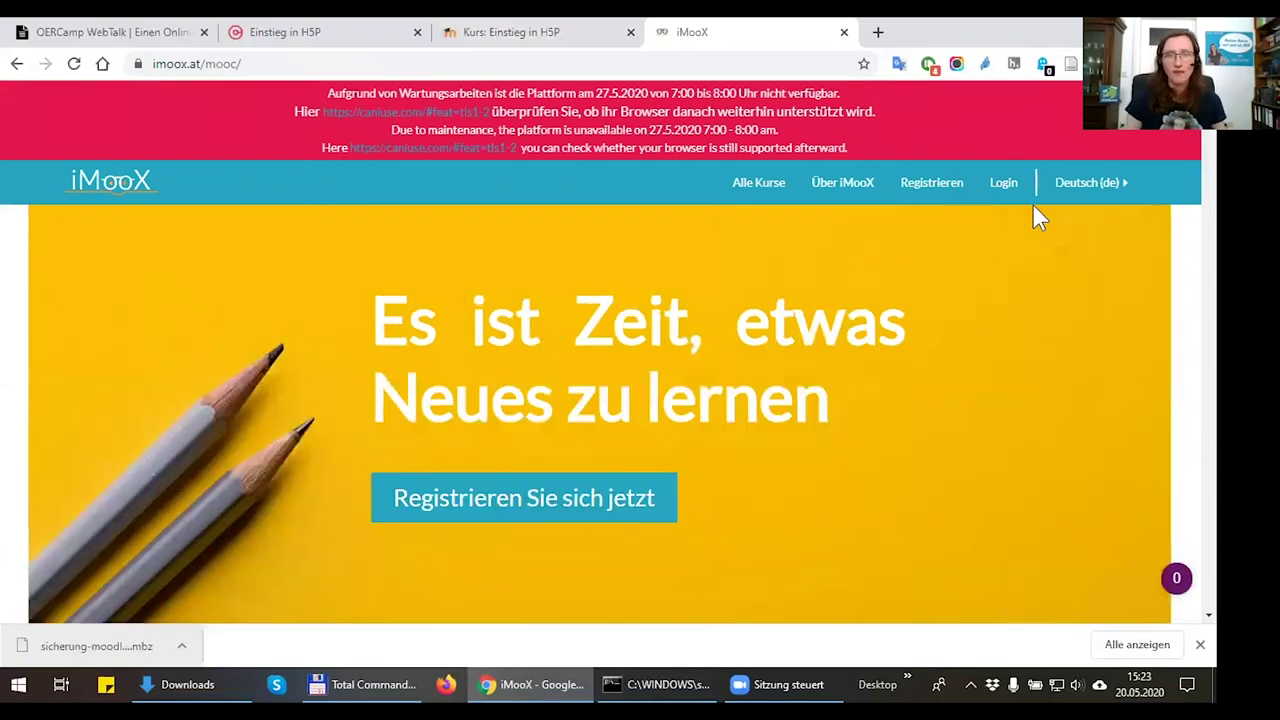
scroll(927, 365, "down", 8)
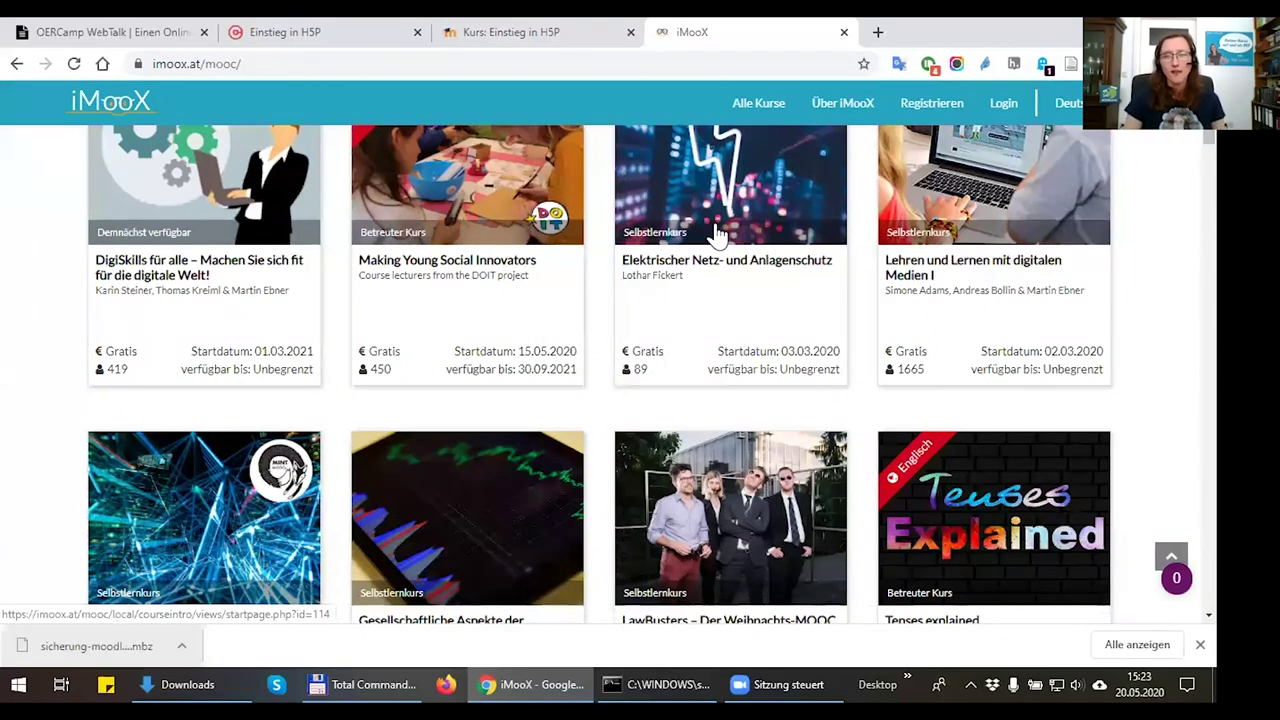
Return to Demo-Moodle and open the "OERCamp WebTalk" course from the recently visited courses on the Dashboard
left_click(512, 32)
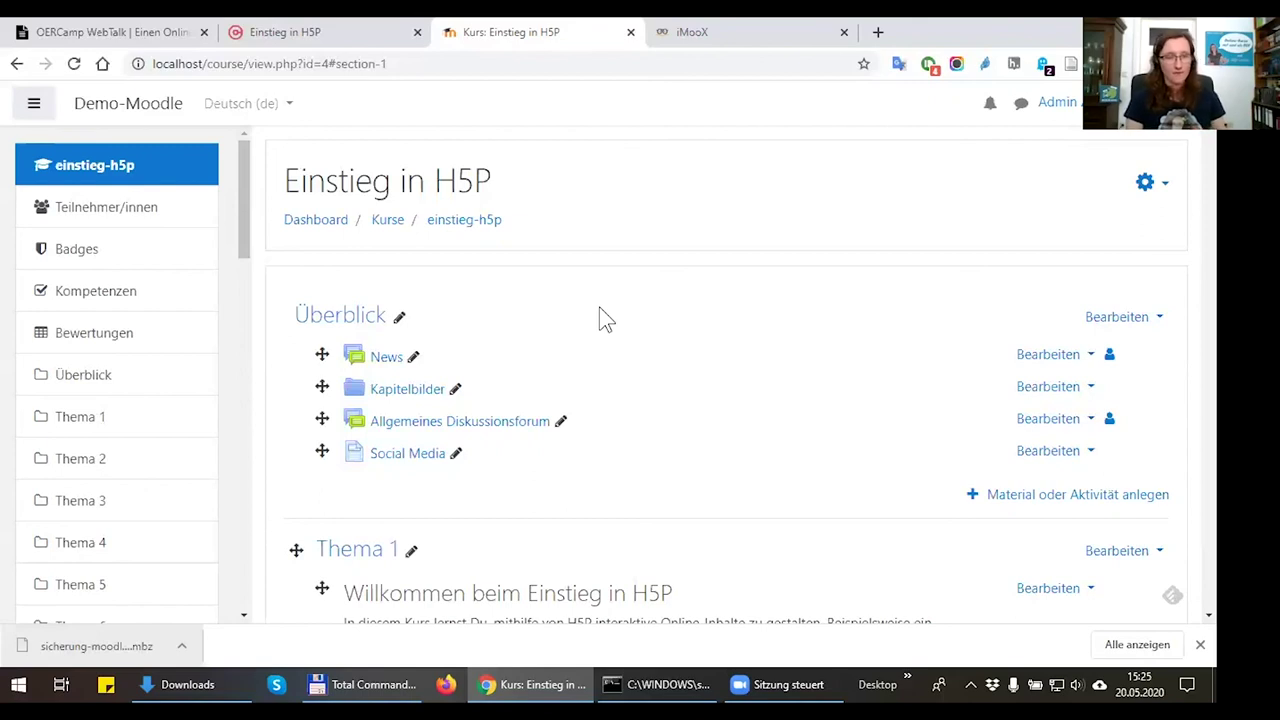
scroll(594, 216, "down", 1)
scroll(594, 216, "down", 1)
scroll(569, 206, "up", 2)
left_click(86, 104)
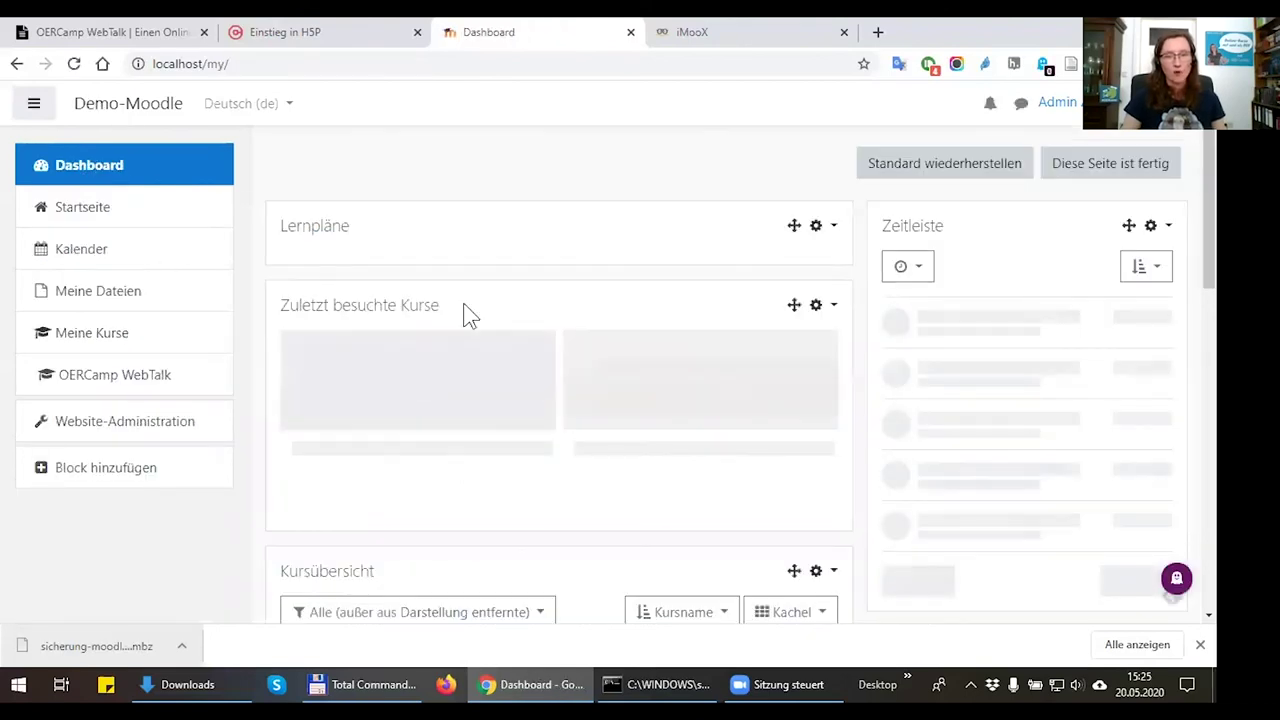
left_click(320, 489)
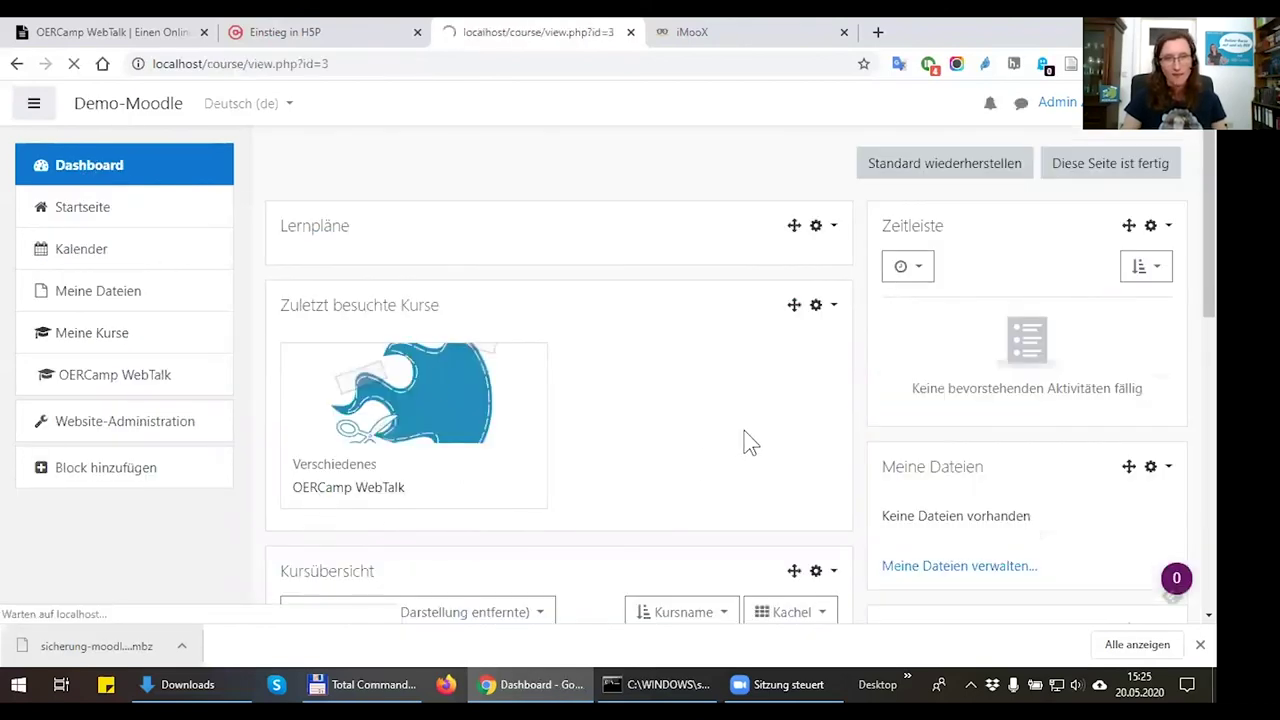
Add a new Textfeld to the "H5P Installieren" section
scroll(765, 328, "down", 3)
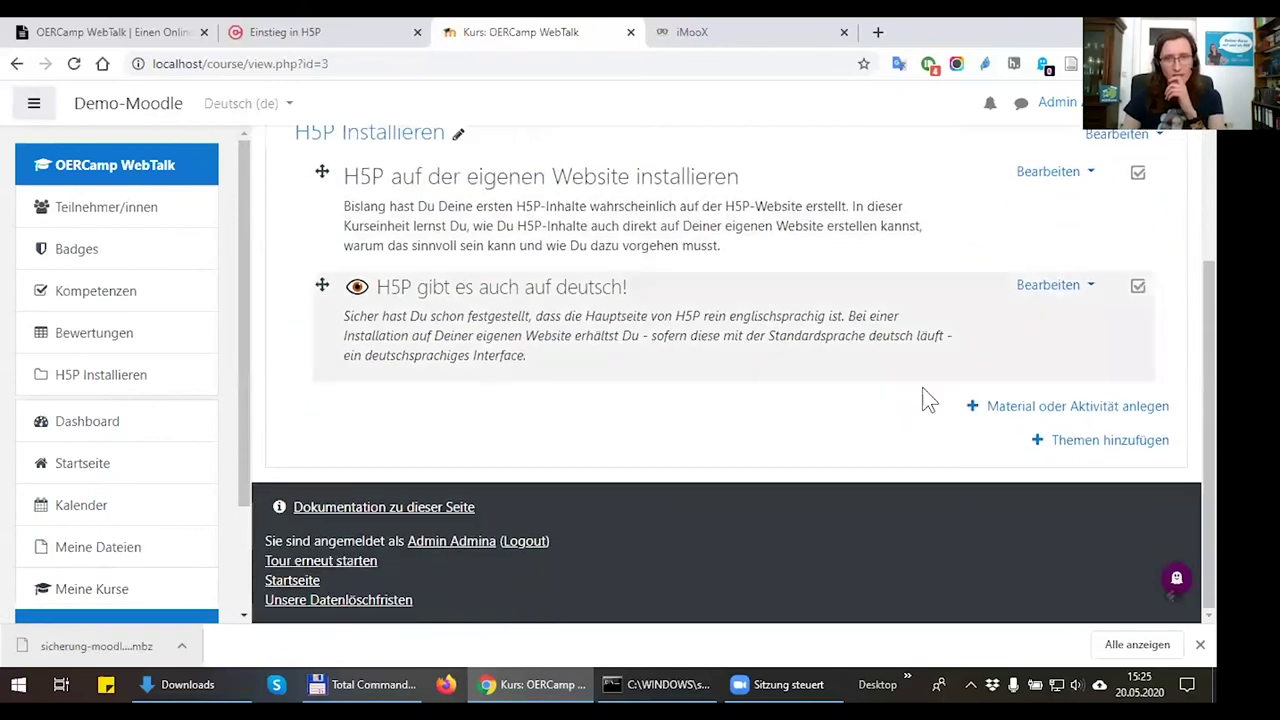
left_click(1084, 409)
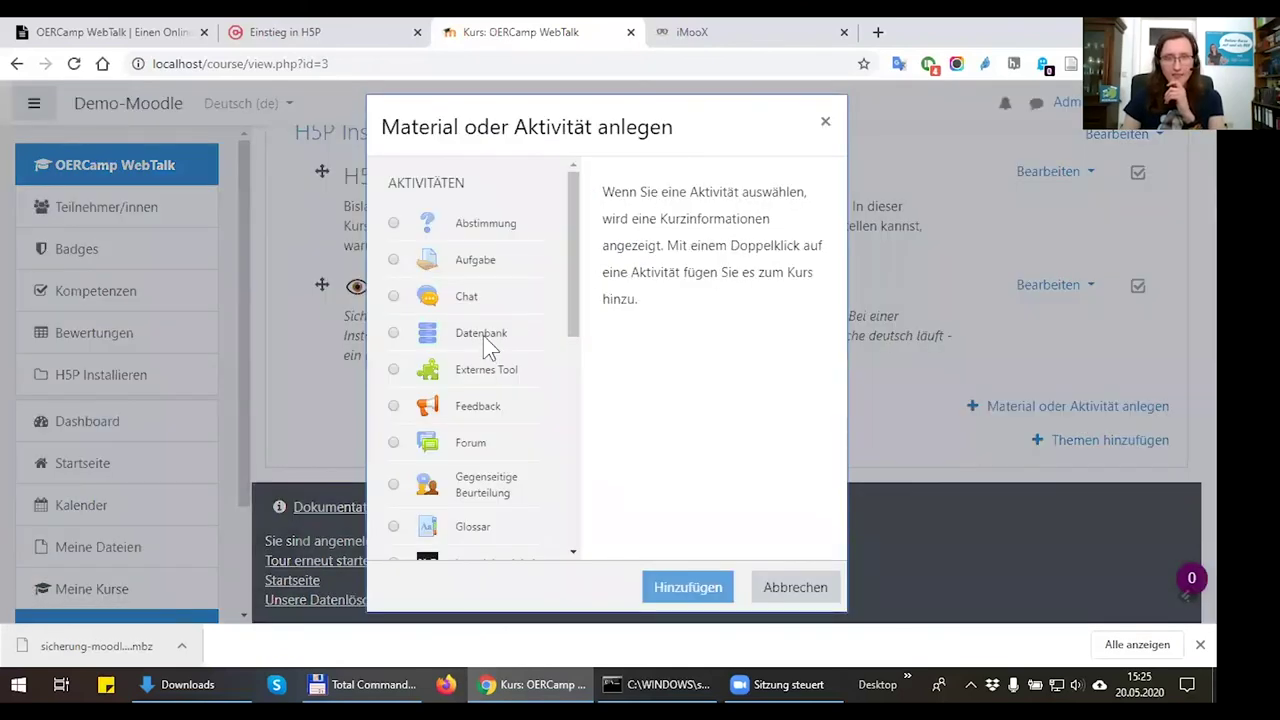
scroll(483, 335, "down", 5)
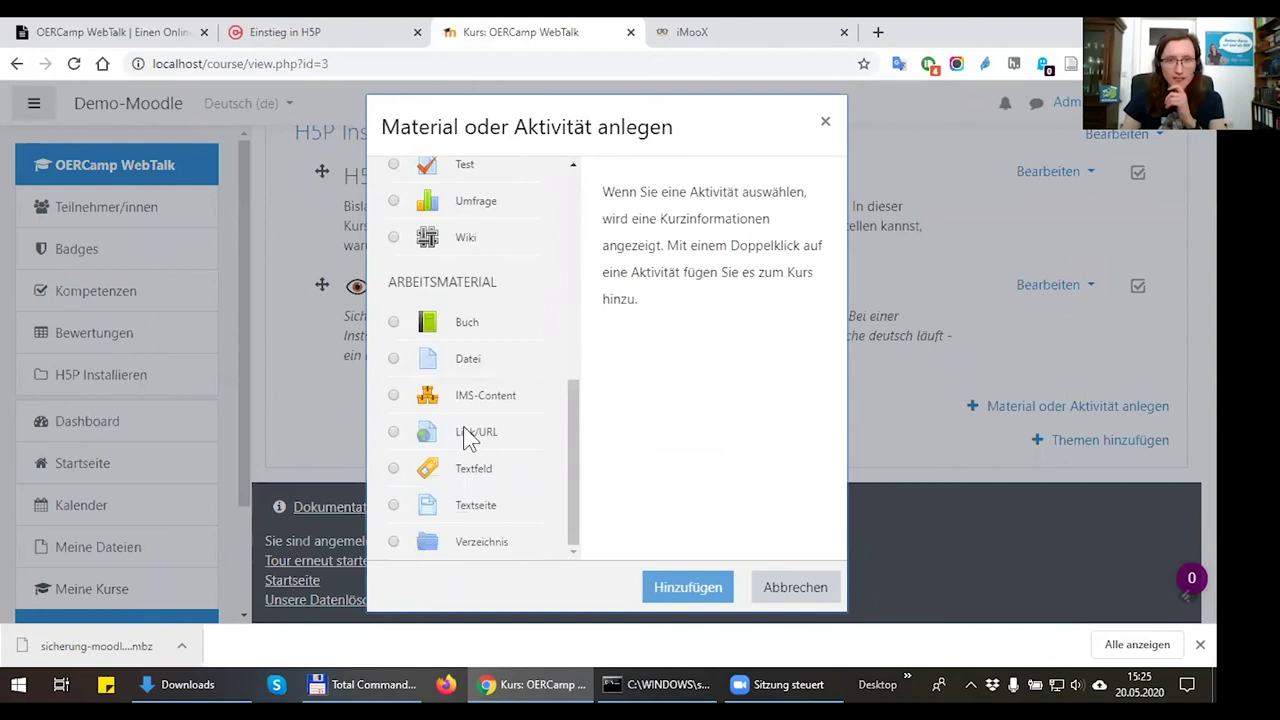
left_click(475, 470)
left_click(688, 590)
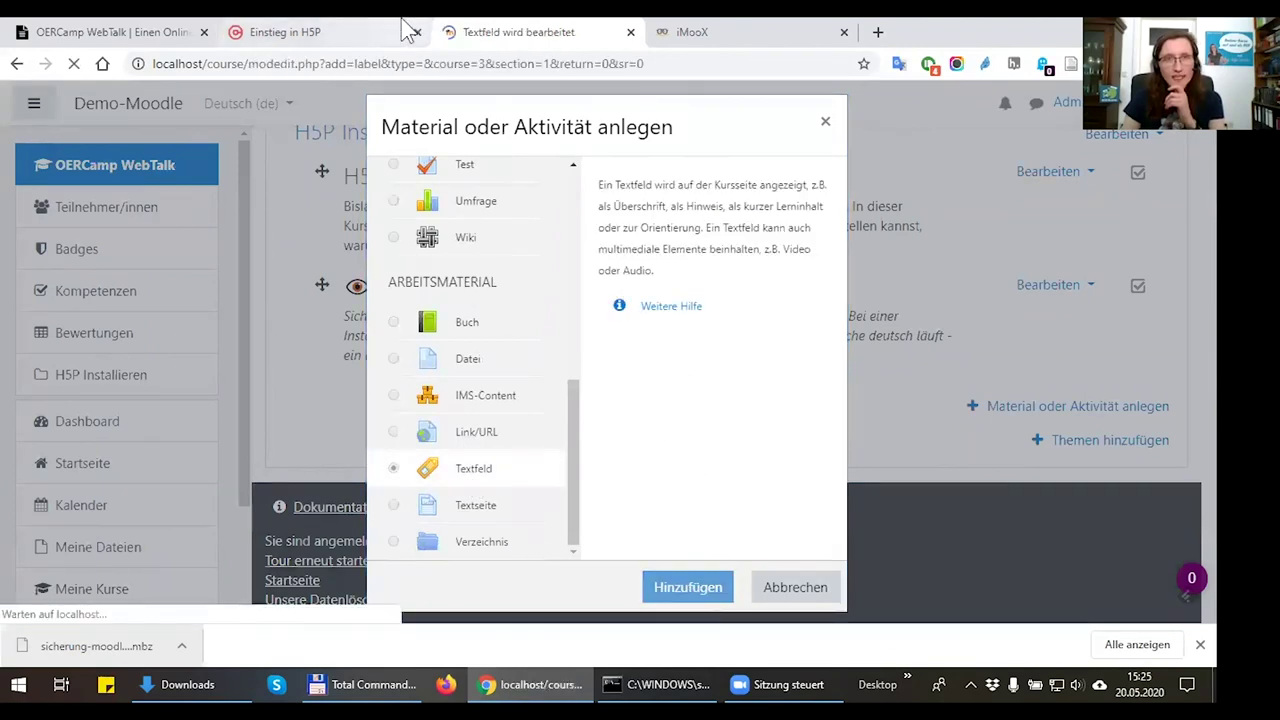
Switch to the oncampus course and open Lektion 1 of the unit "H5P-Inhalte erstellen"
left_click(398, 32)
scroll(486, 366, "down", 1)
left_click(967, 127)
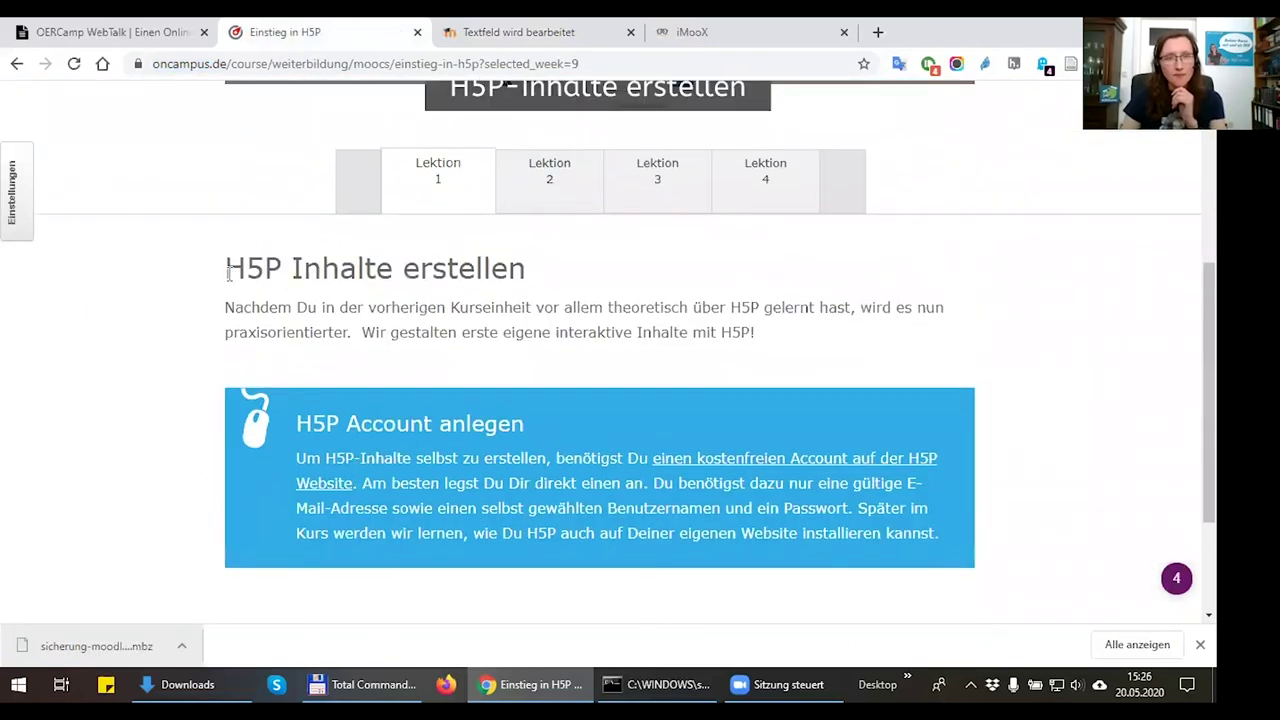
Try copying the "H5P Inhalte erstellen" heading with its introductory paragraph into the new Moodle text field, and undo the paste
left_click_drag(228, 272, 813, 337)
key("ctrl+c")
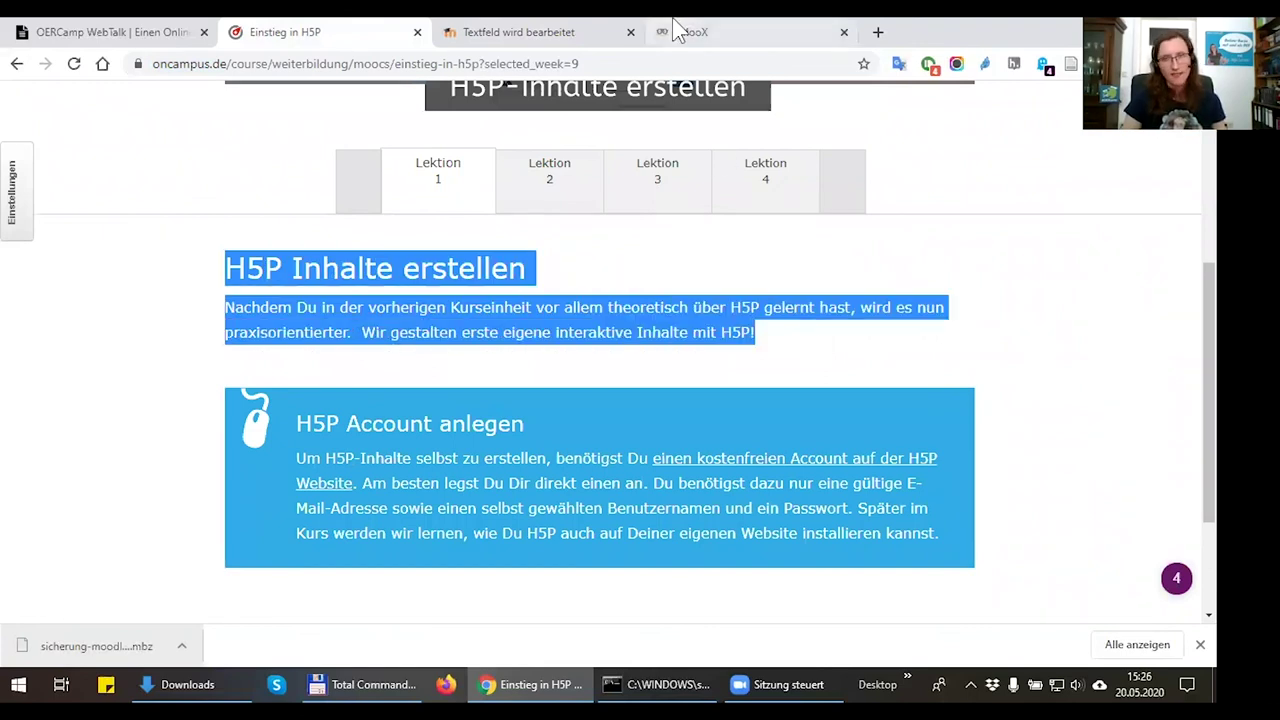
left_click(528, 32)
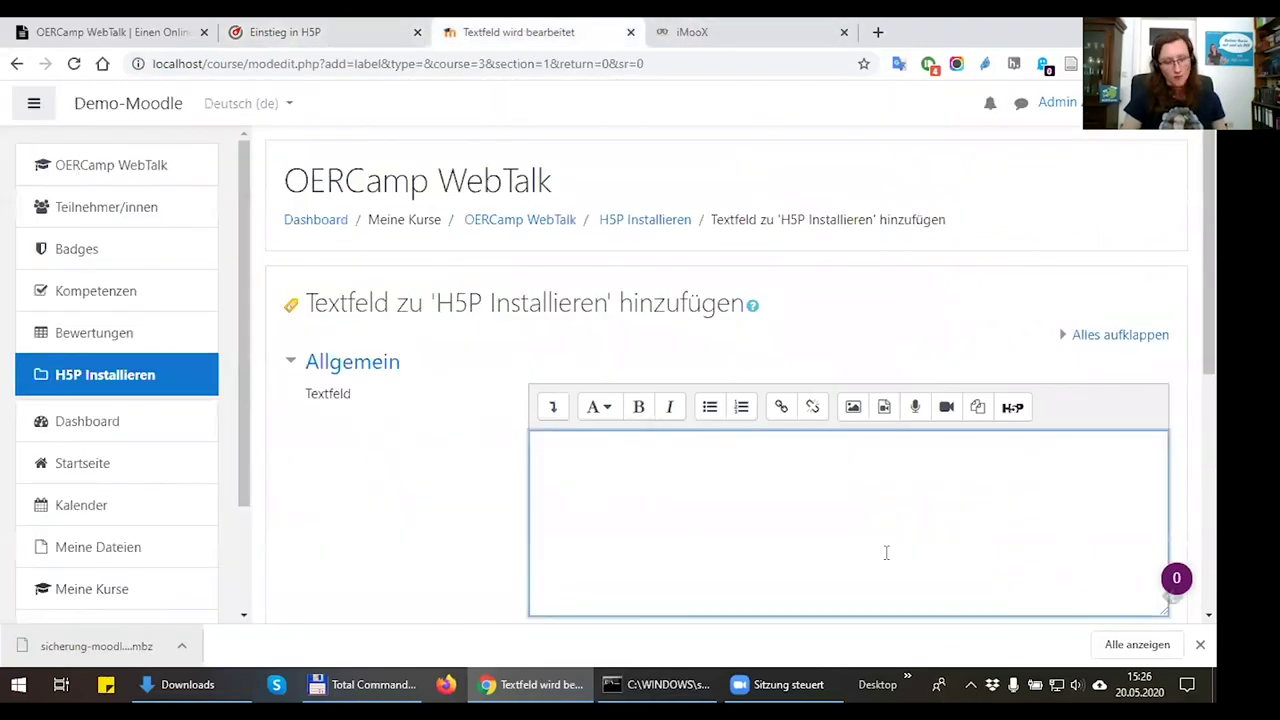
key("ctrl+v")
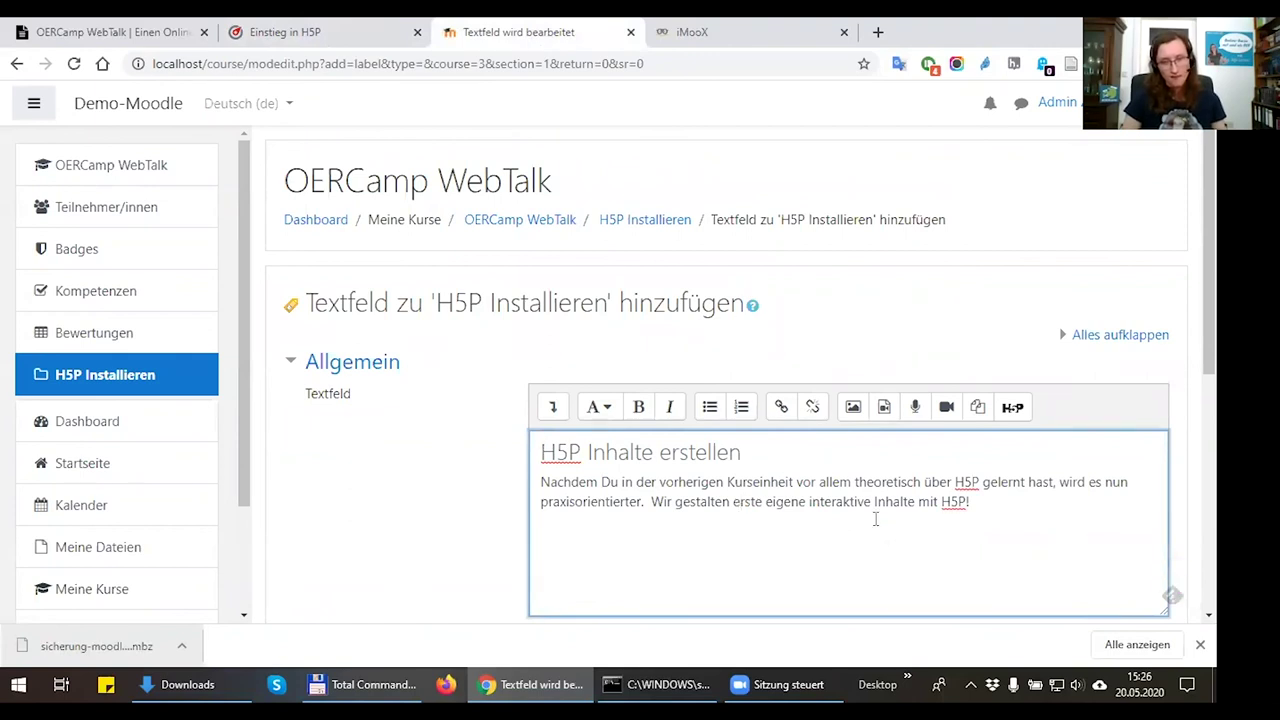
key("ctrl+z")
Copy the heading and text of the blue "H5P Account anlegen" box from the oncampus lesson into the empty Moodle text field
left_click(329, 31)
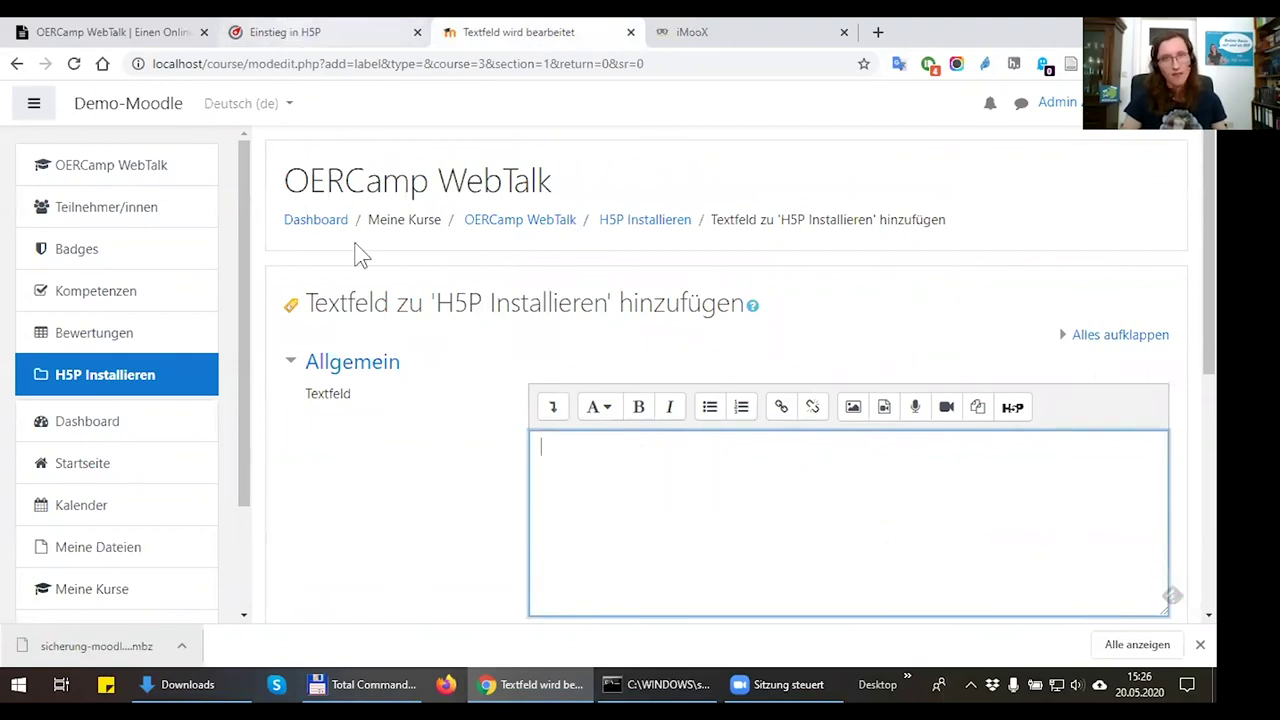
left_click_drag(300, 424, 957, 546)
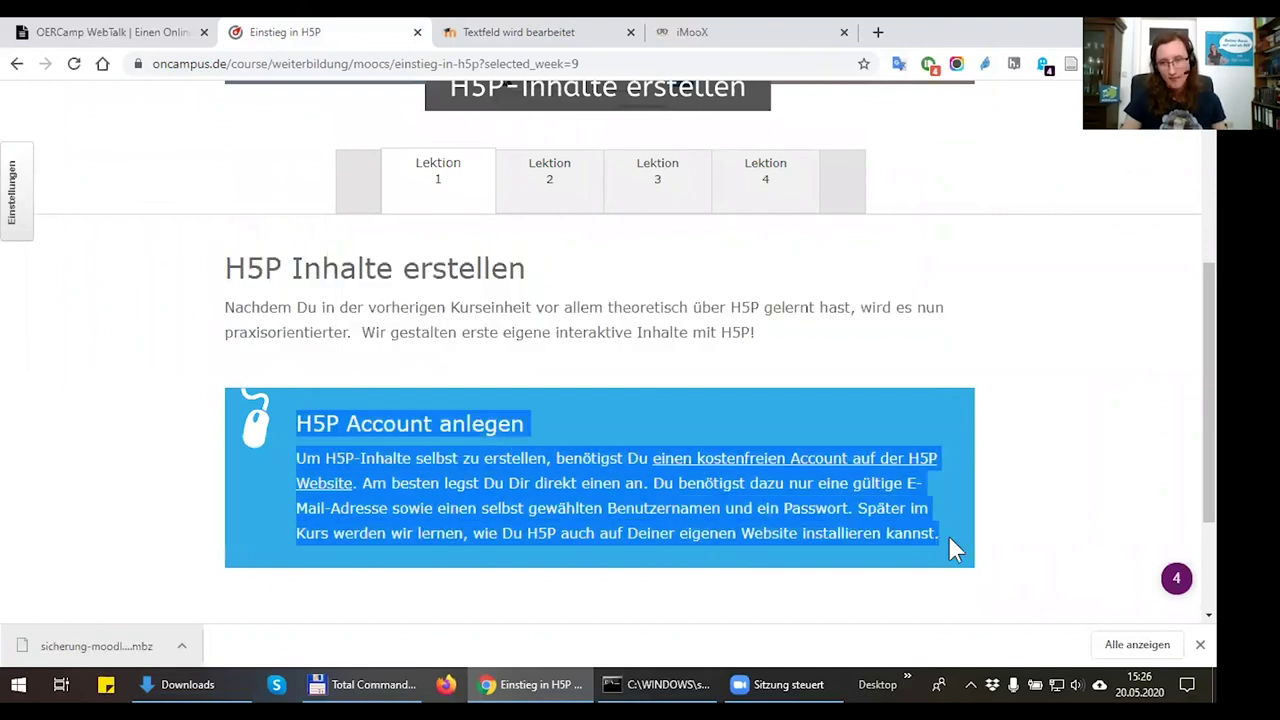
key("ctrl+c")
left_click(575, 31)
key("ctrl+v")
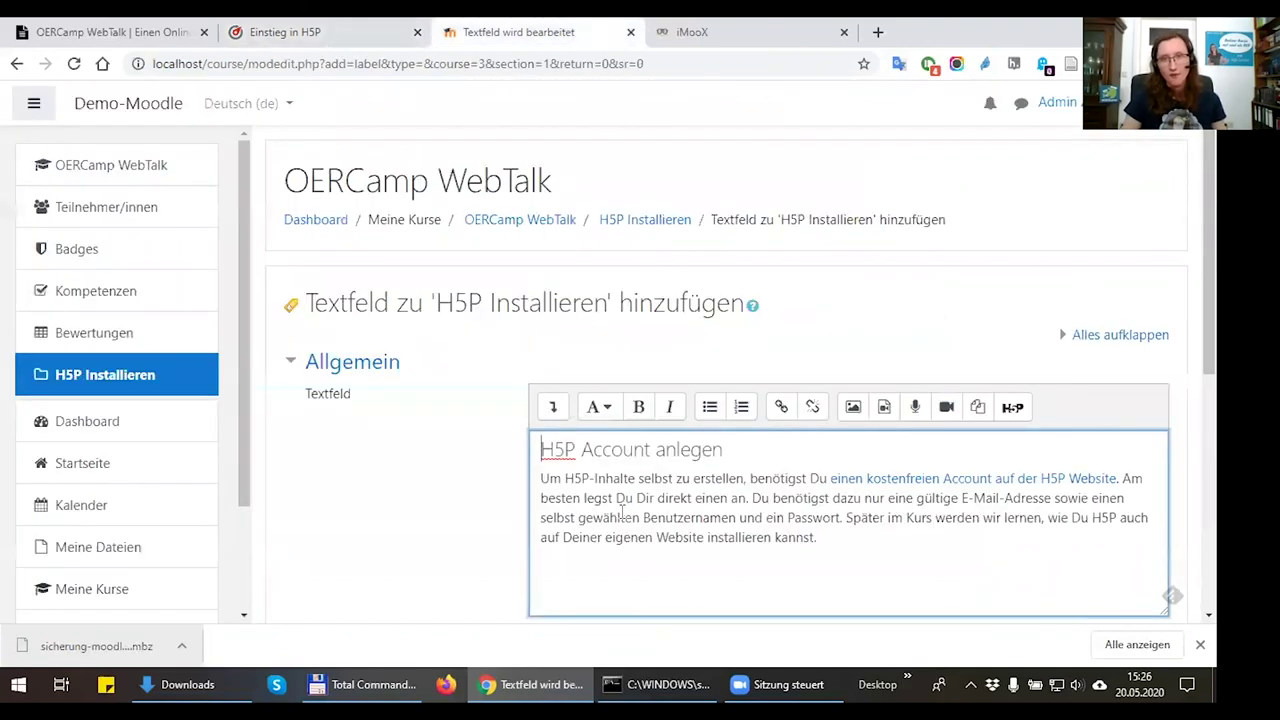
Inspect the HTML source of the pasted "H5P Account anlegen" text and return to the formatted view
scroll(663, 463, "down", 3)
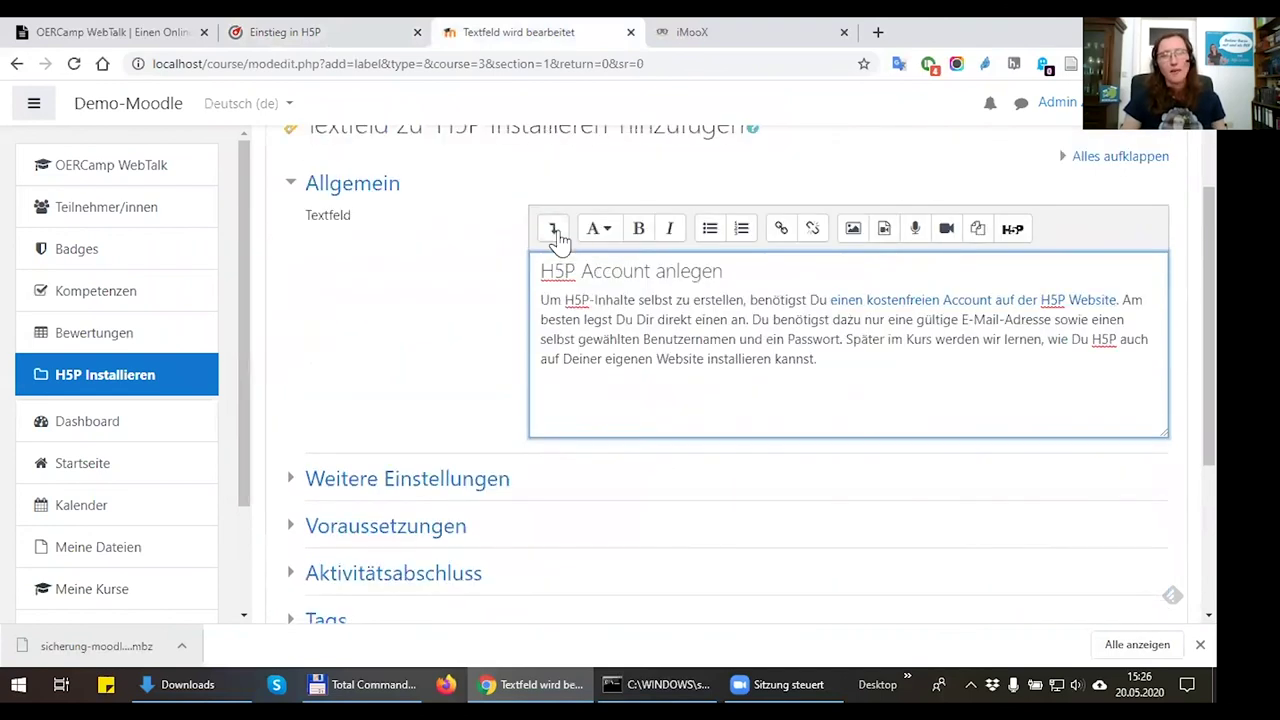
left_click(554, 229)
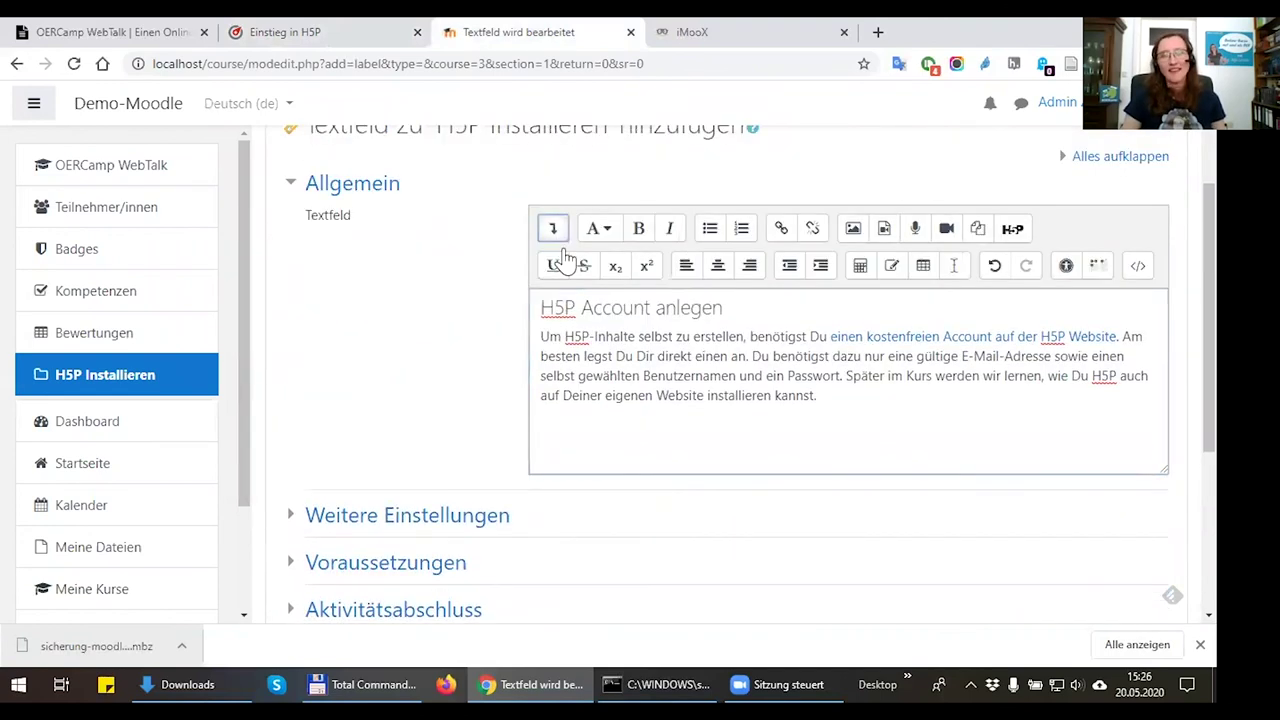
left_click(1138, 266)
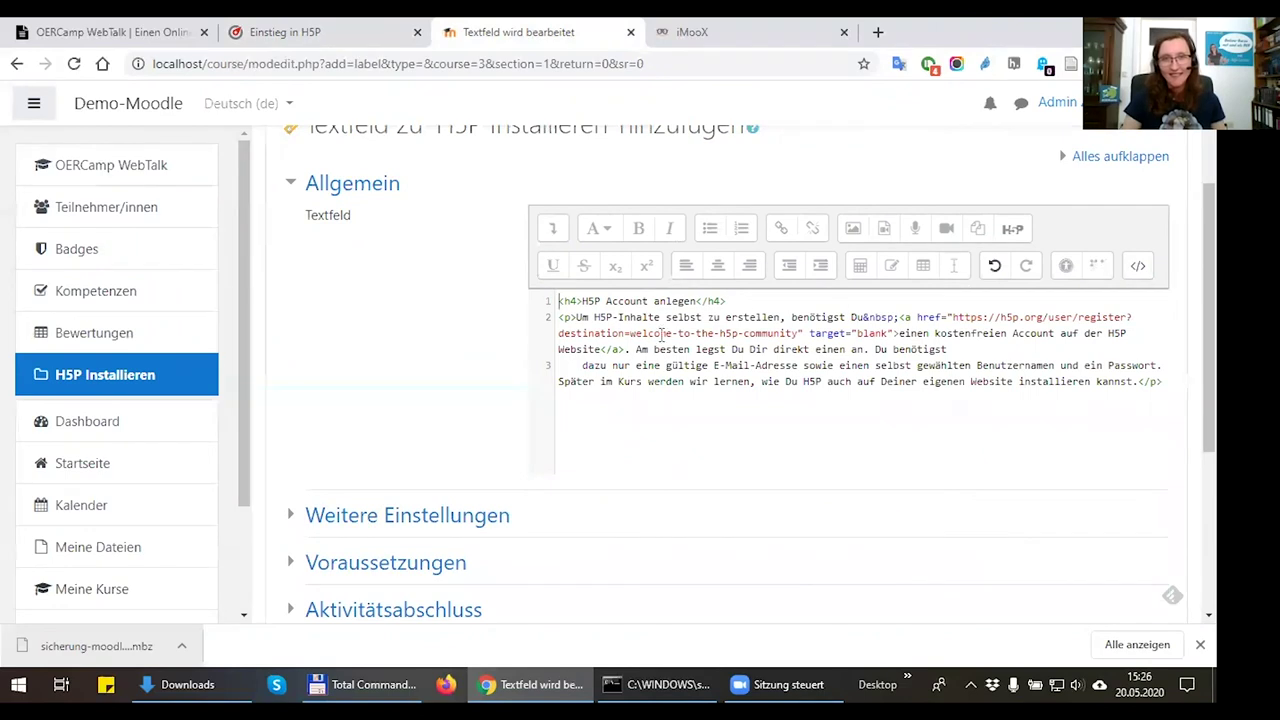
left_click(1140, 267)
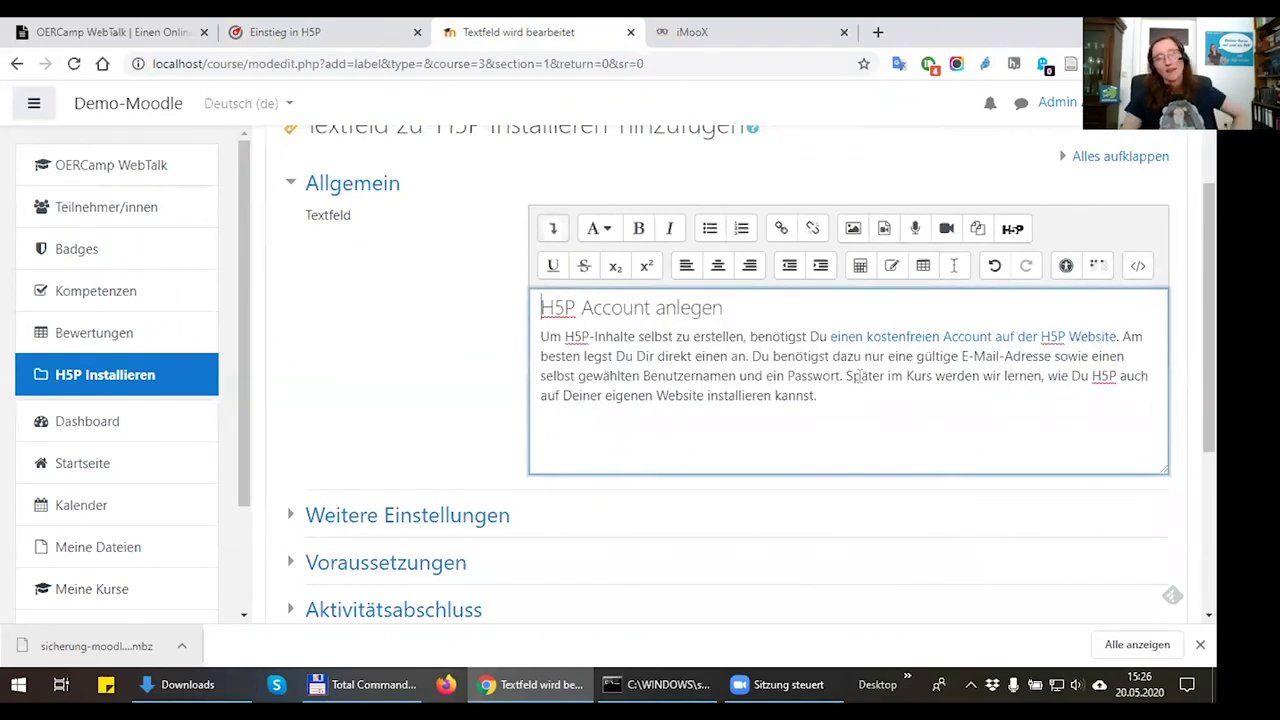